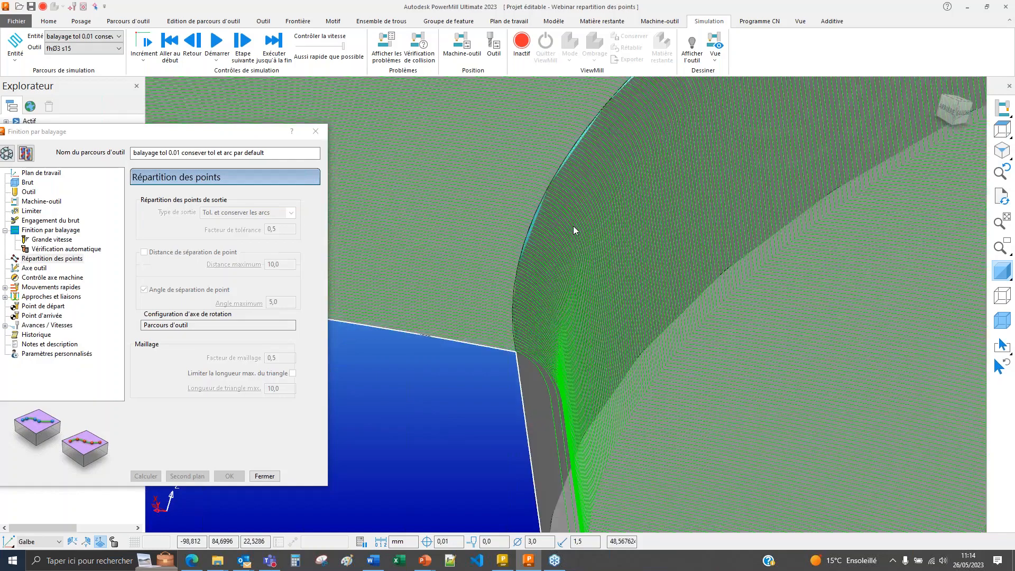
- Open the point distribution settings of the 0.05 tolerance sweep toolpath and examine its passes around the rounded edge
scroll(510, 357, "up", 5)
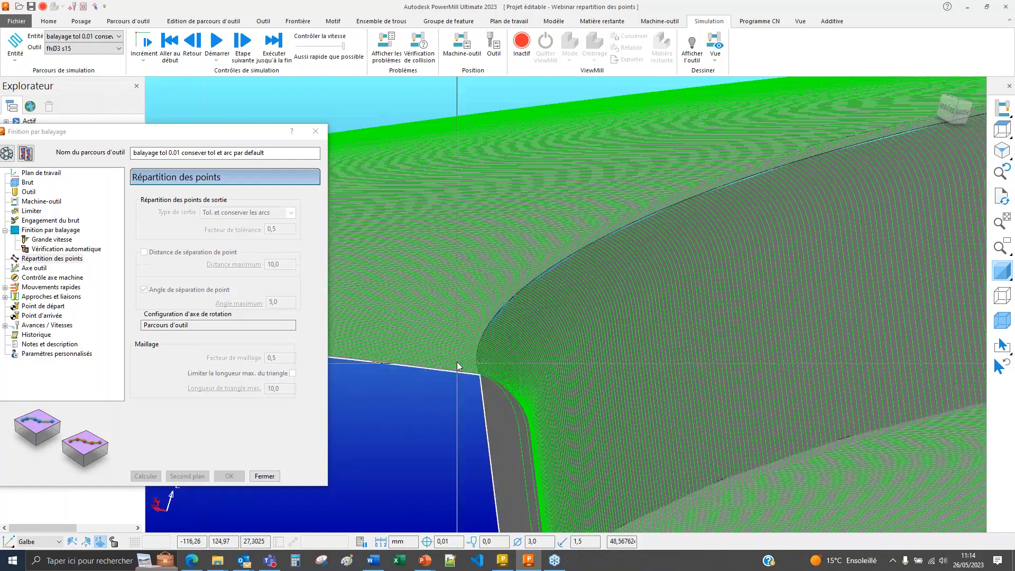
scroll(585, 271, "down", 3)
middle_click_drag(552, 349, 454, 312)
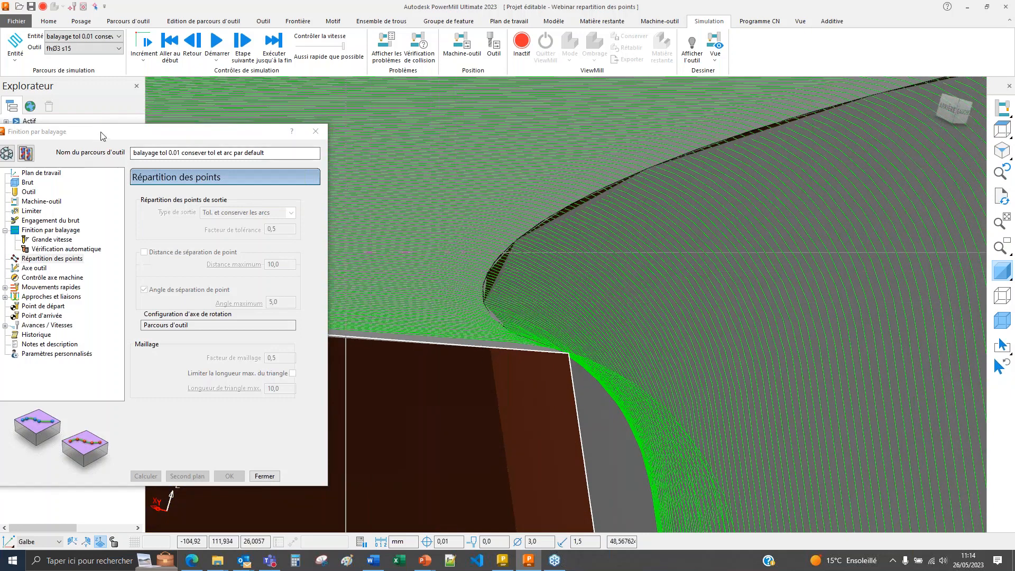
left_click_drag(106, 133, 191, 155)
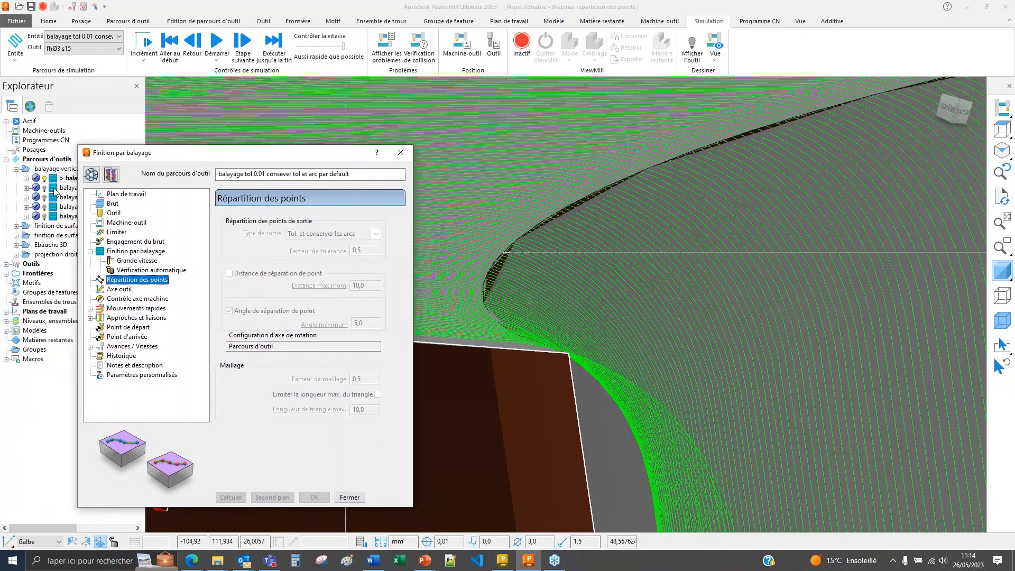
double_click(64, 188)
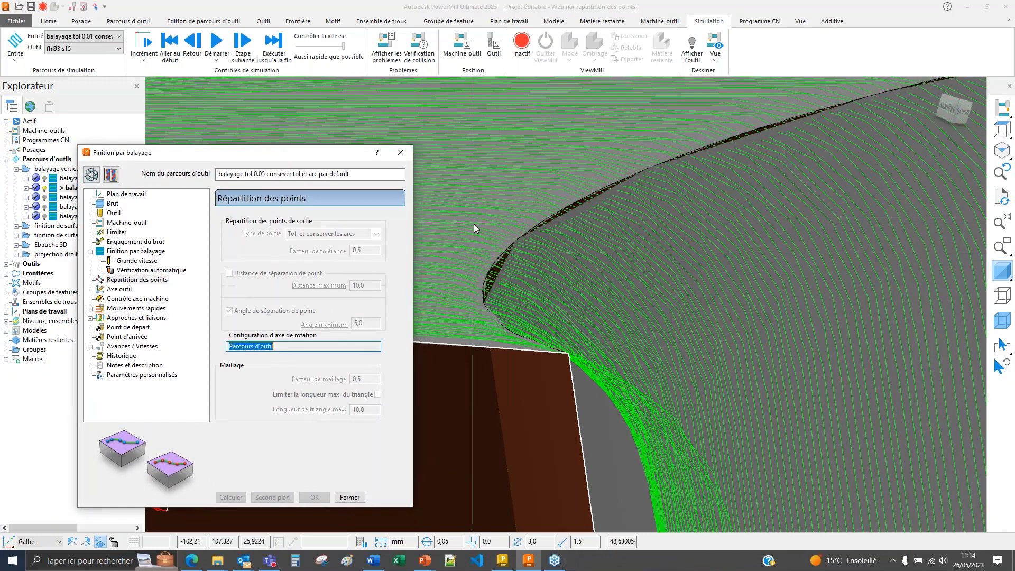
mouse_move(516, 281)
middle_mouse_down()
mouse_move(516, 294)
mouse_move(507, 265)
middle_mouse_up()
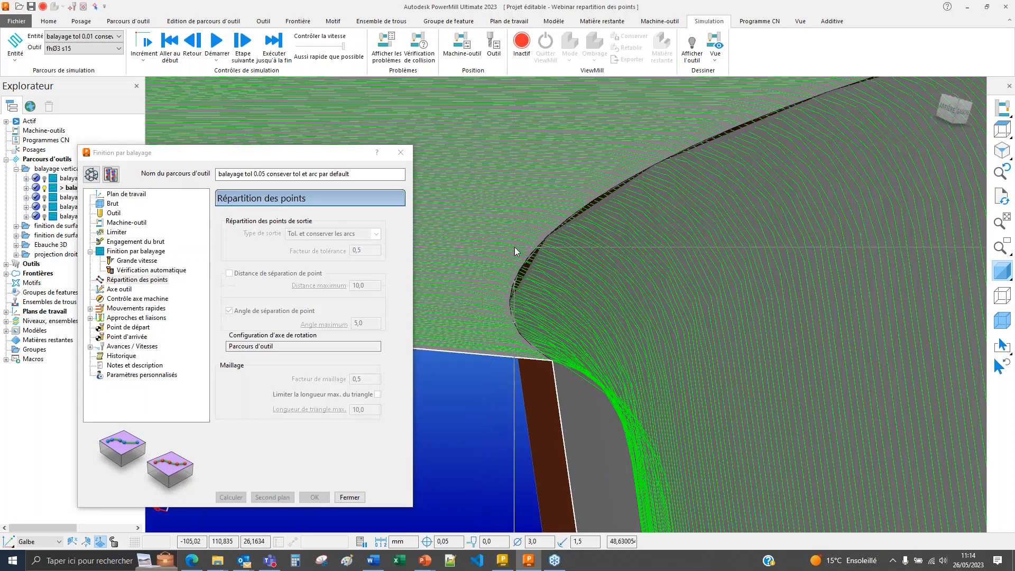
middle_click_drag(530, 311, 550, 262)
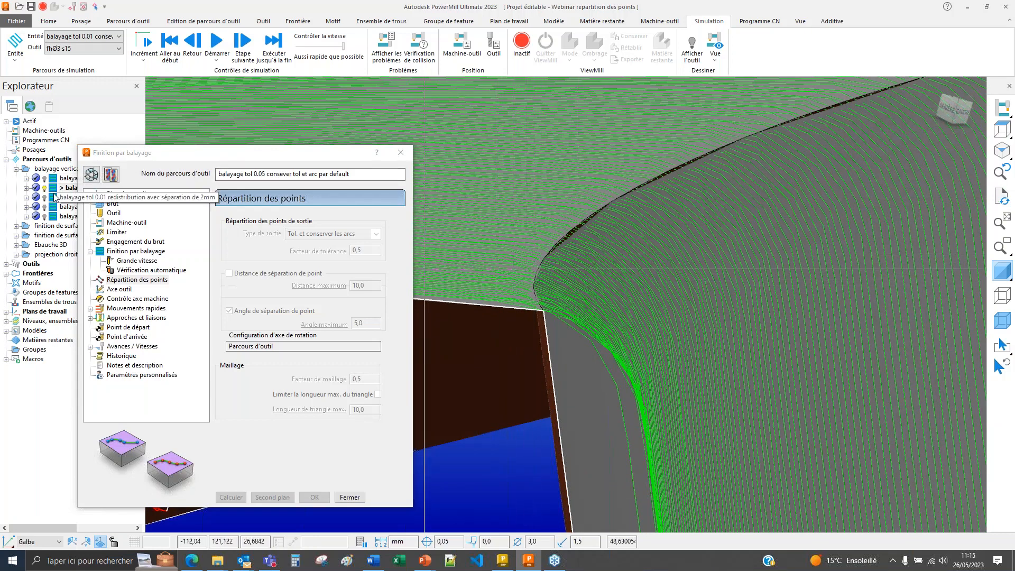
- Review the point distribution of the 2 mm redistribution sweep toolpath and of its variant with tolerance factor 0.2
double_click(55, 198)
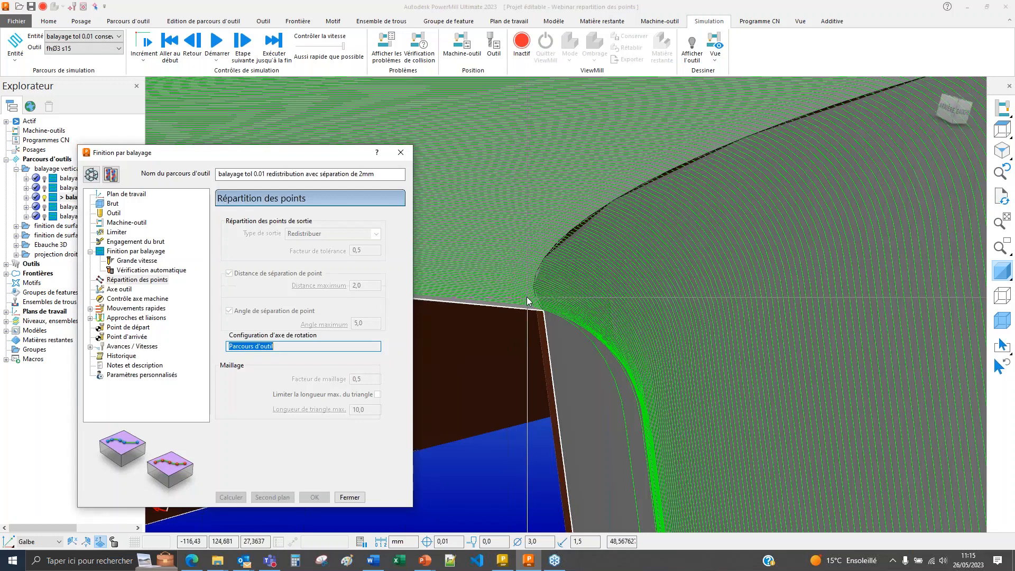
middle_click_drag(521, 298, 517, 290)
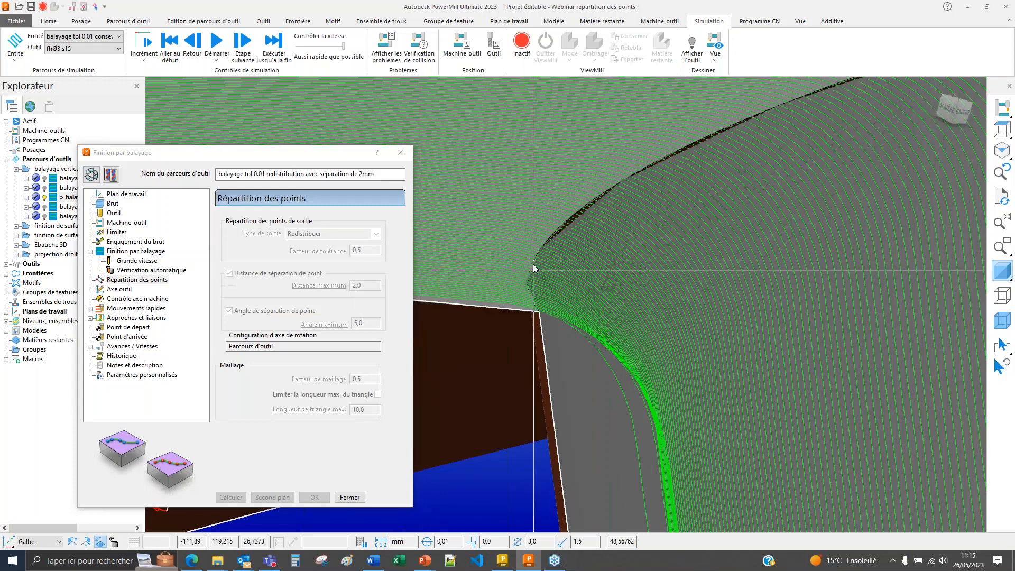
double_click(55, 210)
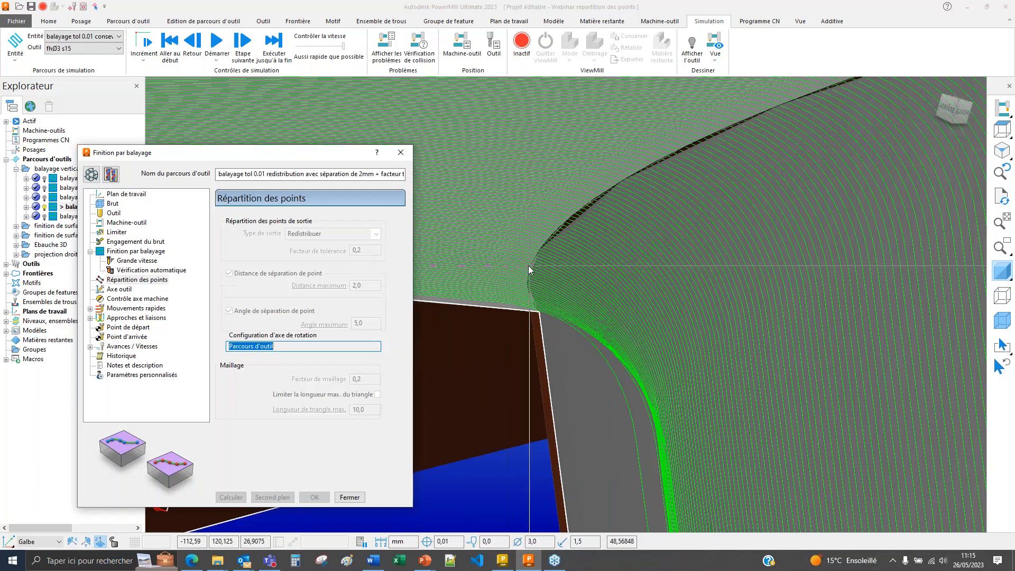
scroll(529, 260, "up", 4)
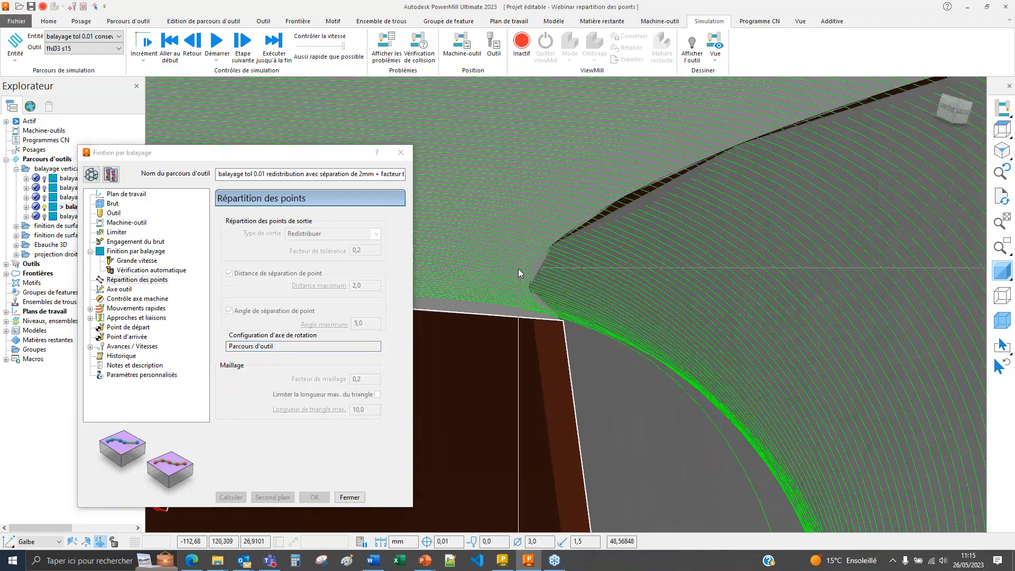
- Open the settings of the redistribution sweep toolpath with tolerance factor 1.0 and examine its passes at the rounded corner
double_click(55, 198)
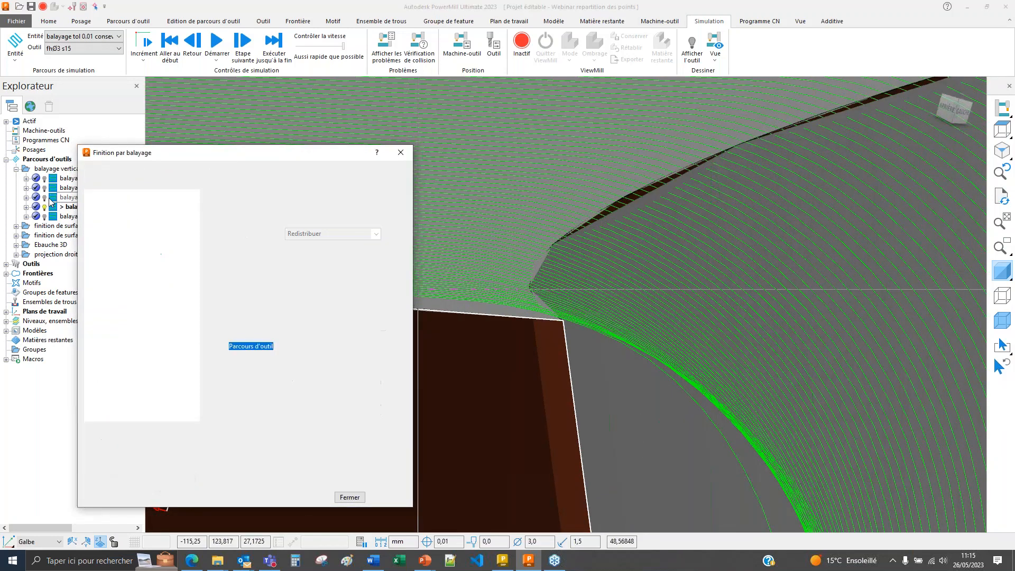
double_click(55, 206)
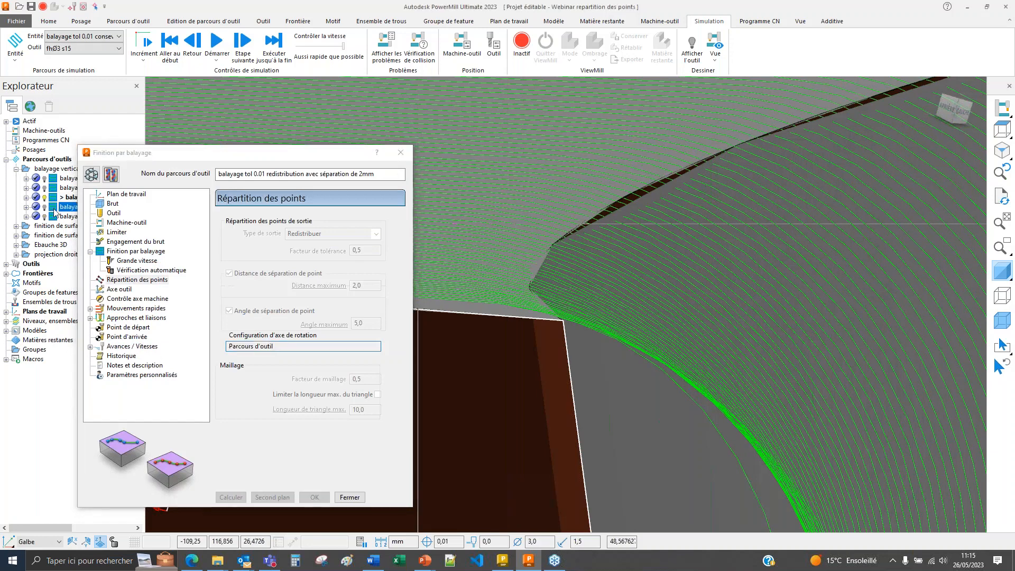
double_click(53, 218)
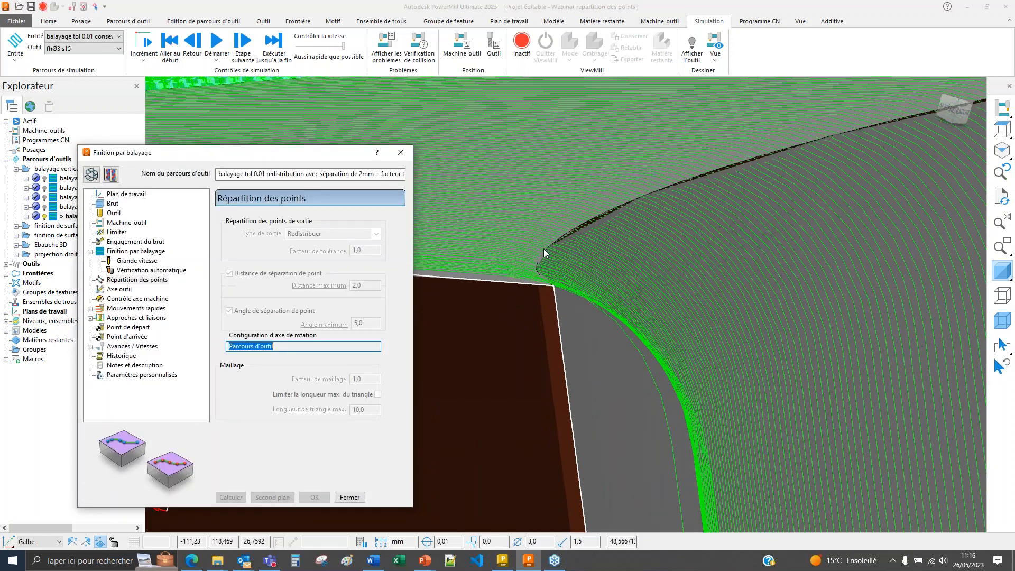
middle_click_drag(543, 249, 532, 280)
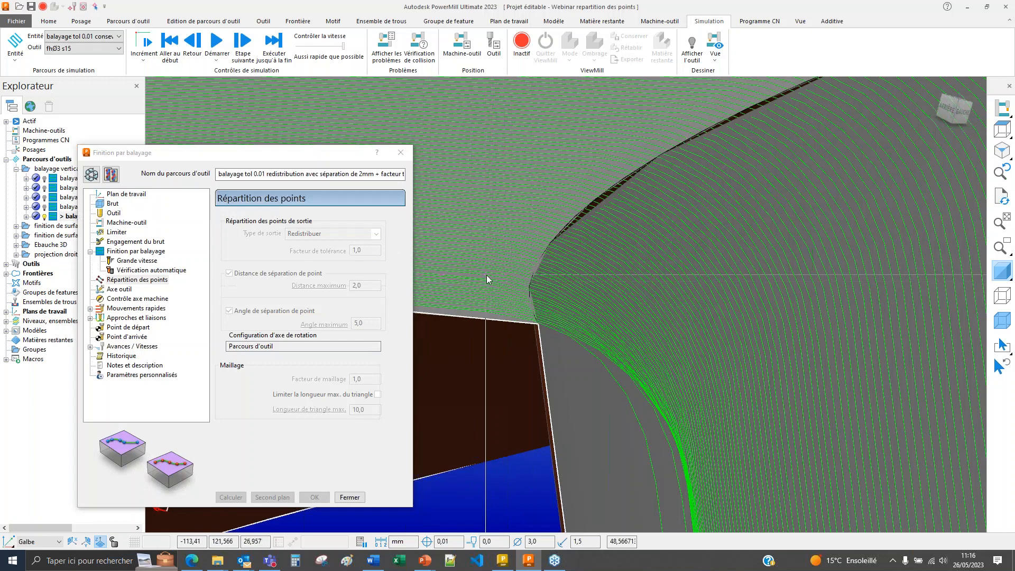
scroll(483, 280, "down", 5)
scroll(528, 311, "up", 5)
middle_click_drag(528, 311, 503, 327)
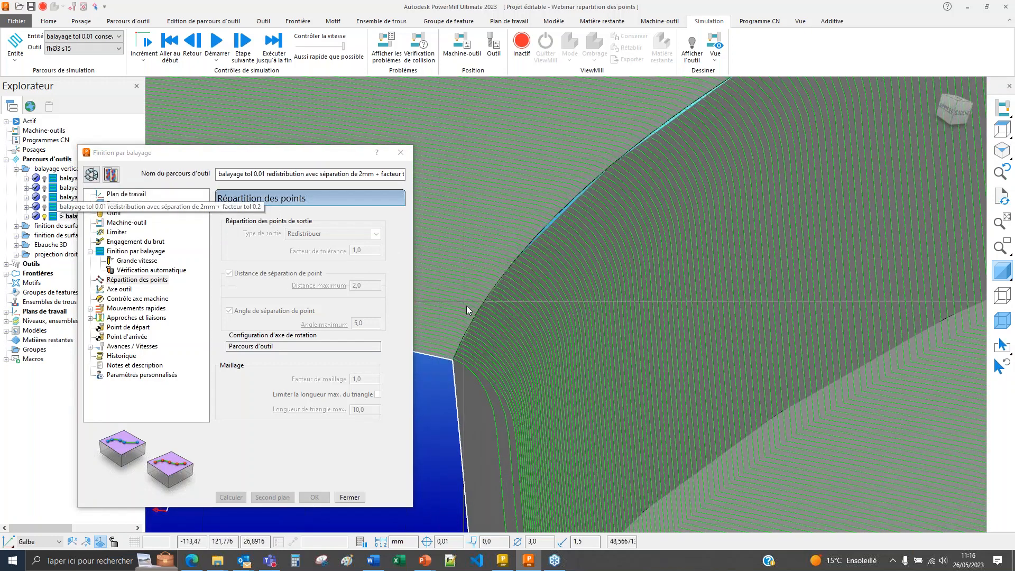
- Return to the redistribution sweep toolpath with tolerance factor 0.2 and inspect its passes on the curved step wall
double_click(53, 197)
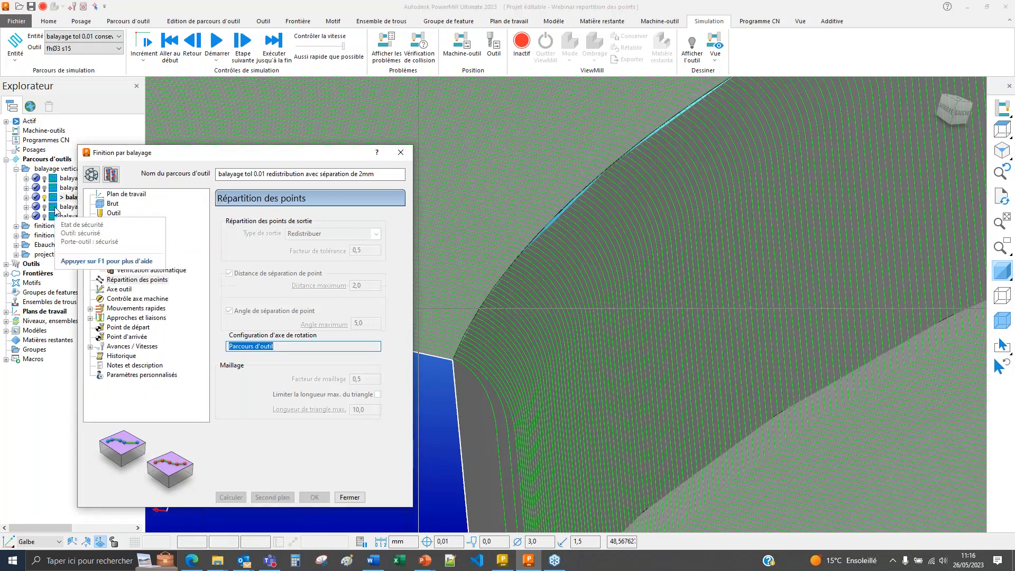
double_click(54, 207)
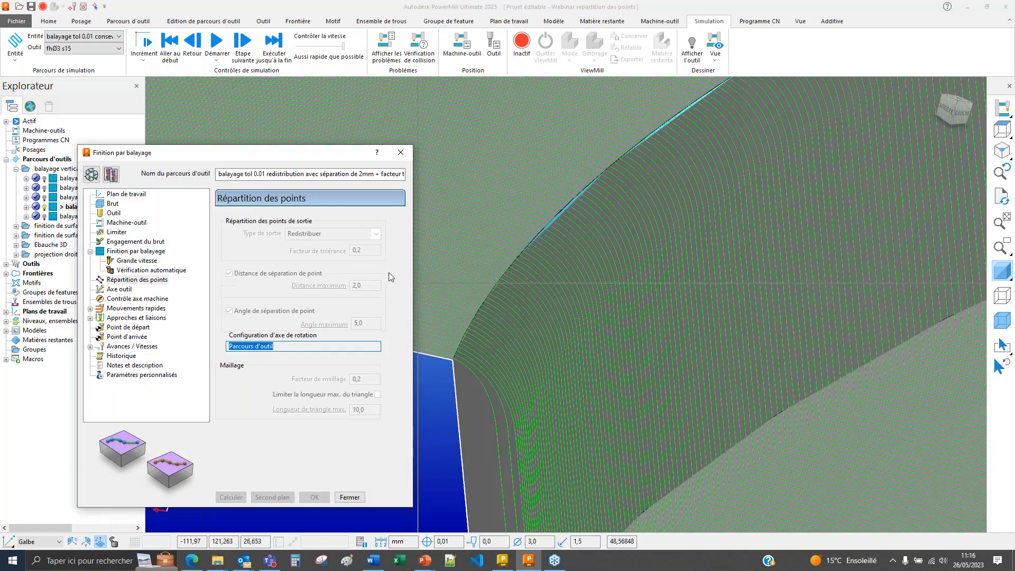
middle_click_drag(523, 286, 518, 330, "ctrl")
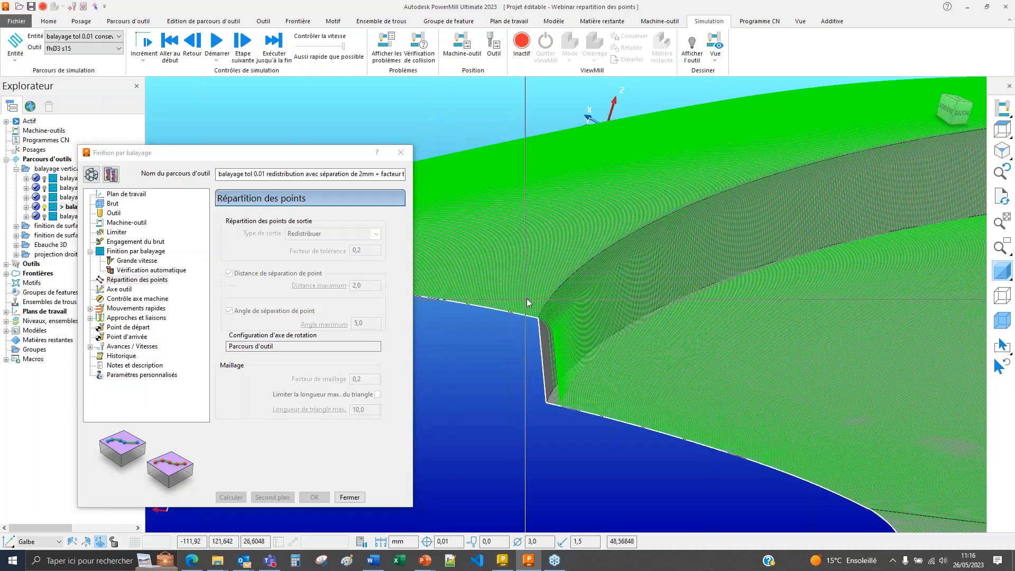
middle_click_drag(527, 298, 542, 297)
scroll(542, 296, "up", 5)
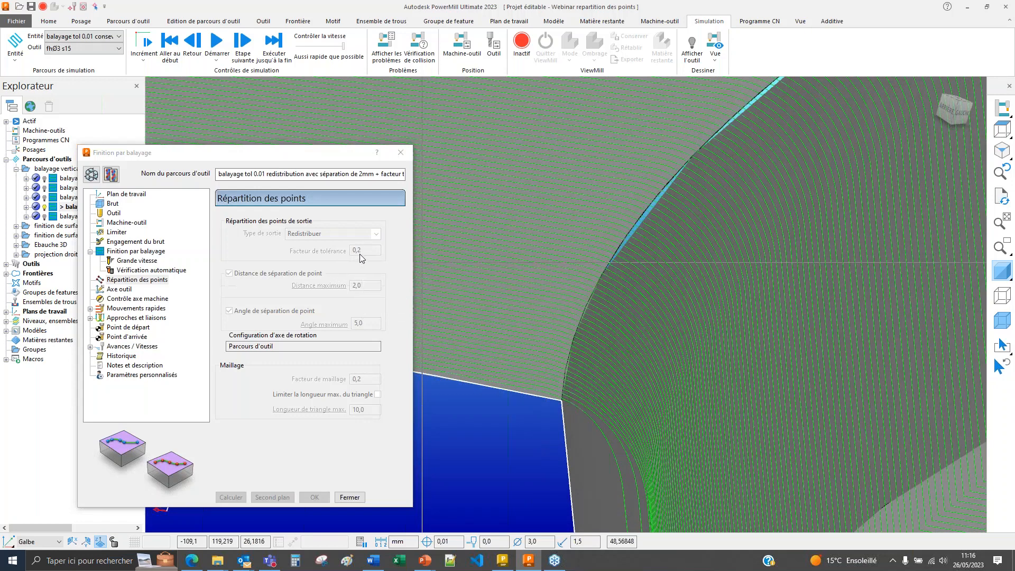
- Examine how the tolerance factor and maximum distance settings shape the passes along the step edge and across the whole part
mouse_move(360, 257)
scroll(449, 292, "down", 3)
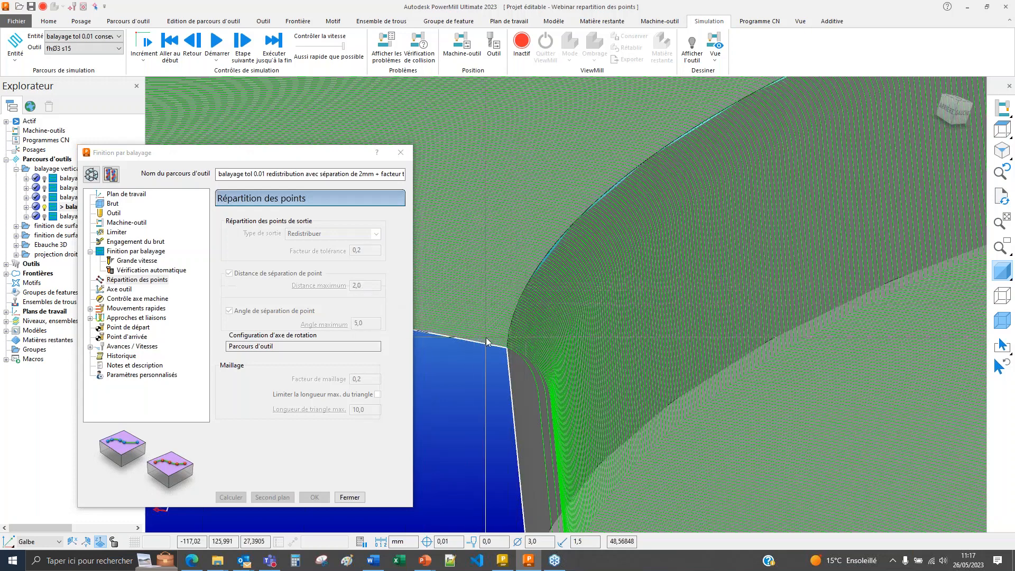
scroll(510, 328, "up", 3)
middle_click_drag(555, 300, 555, 294)
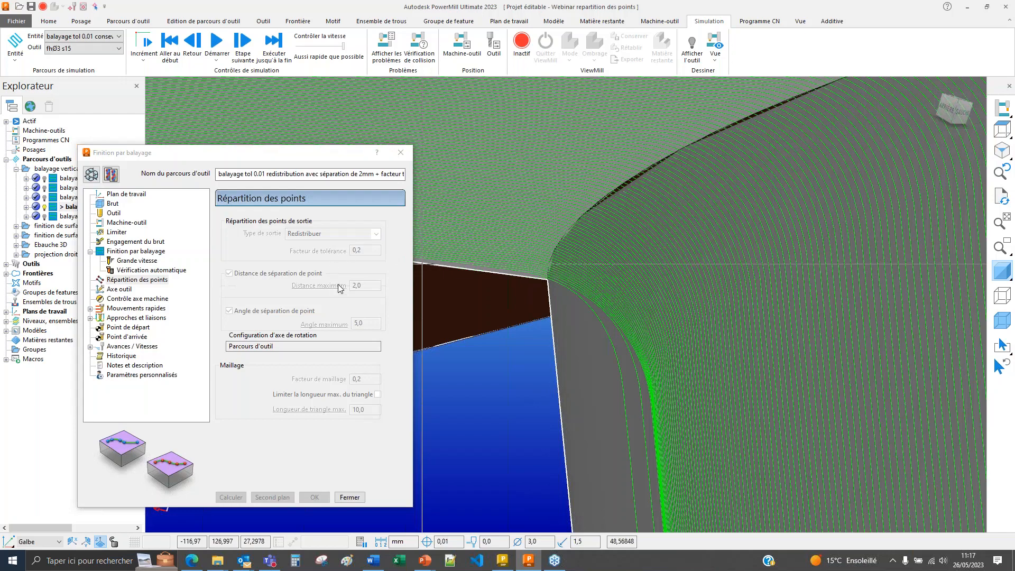
middle_click_drag(454, 274, 504, 259)
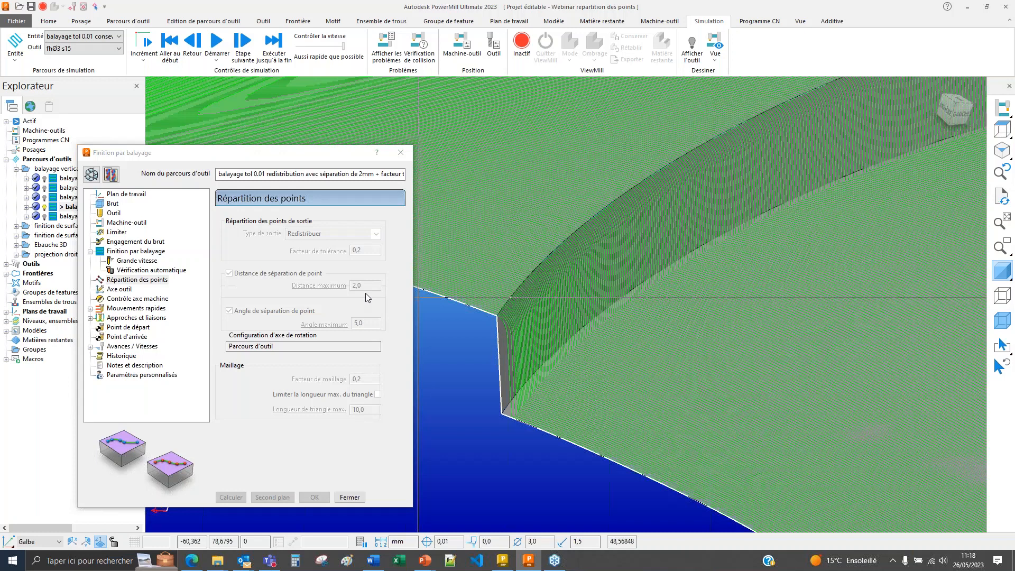
mouse_move(357, 251)
mouse_move(370, 291)
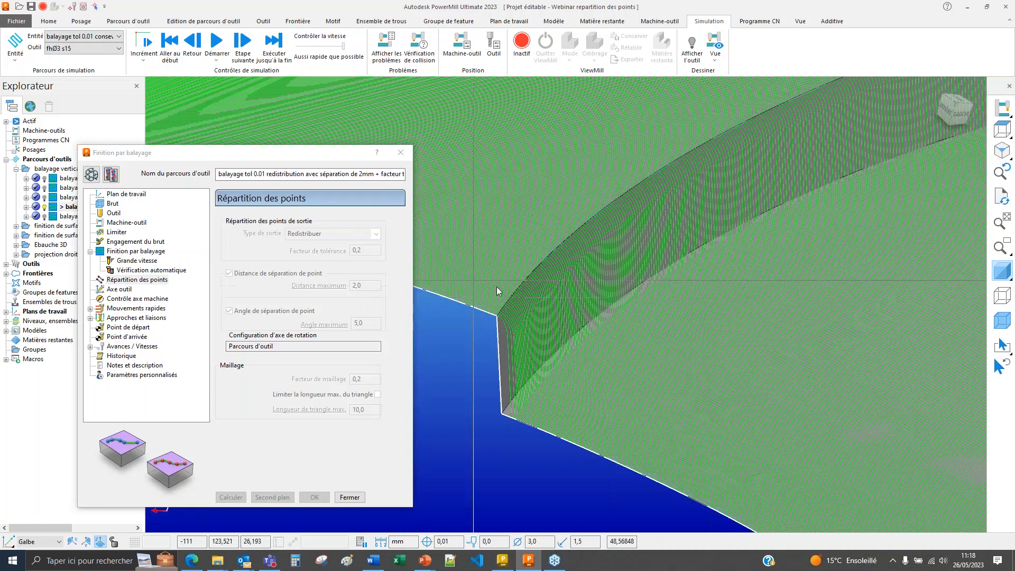
scroll(591, 303, "down", 3)
scroll(590, 303, "down", 3)
scroll(516, 338, "up", 6)
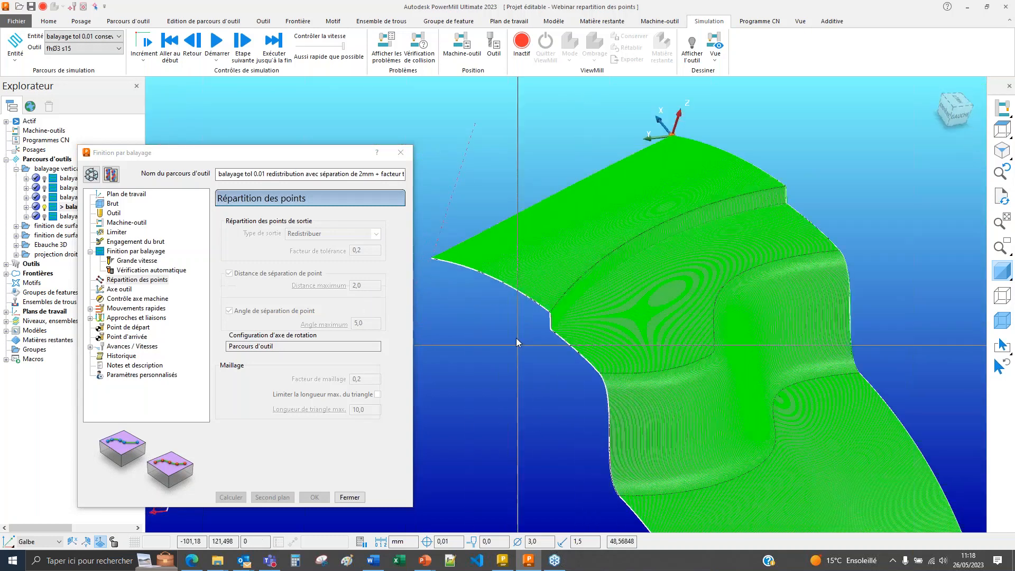
- Close the sweep finishing settings and switch to the PowerPoint slideshow slide comparing point redistribution with a tolerance-based toolpath
left_click(350, 497)
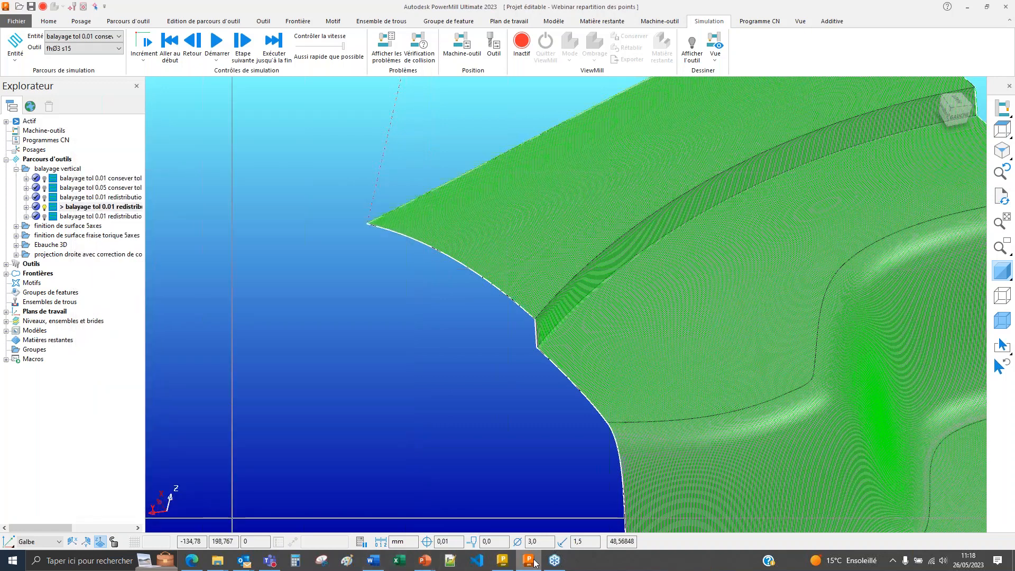
mouse_move(425, 564)
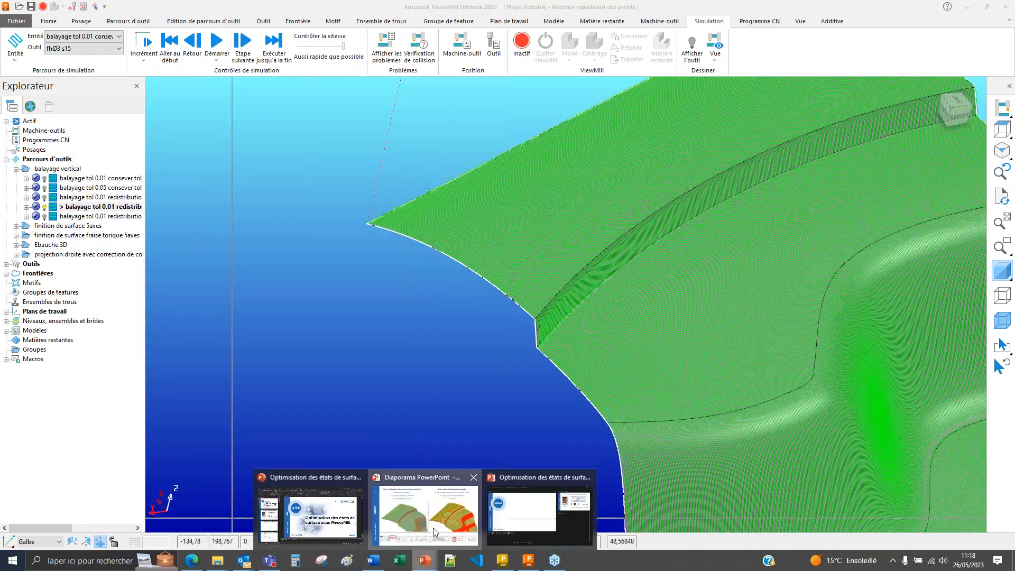
left_click(433, 528)
left_click(477, 367)
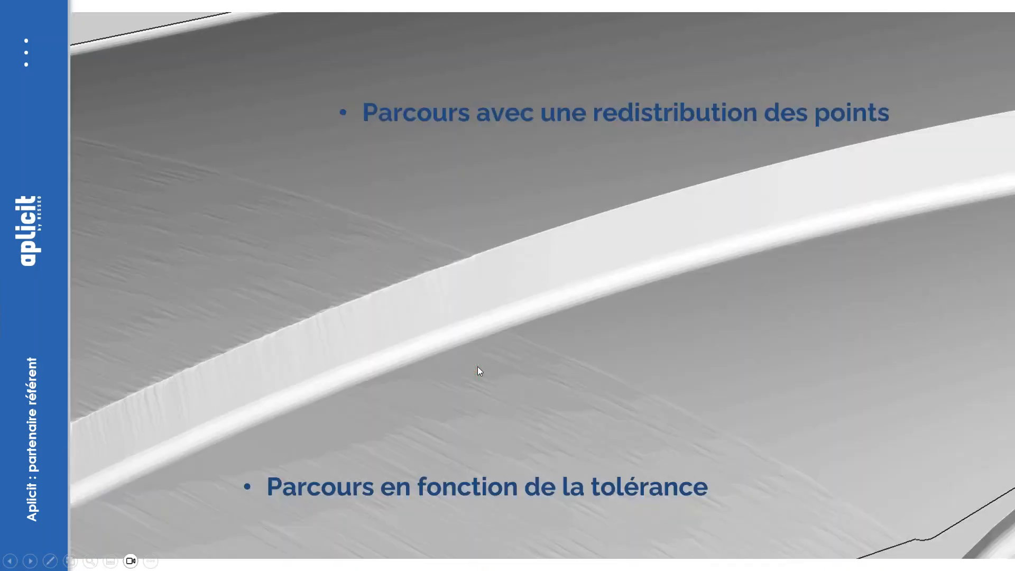
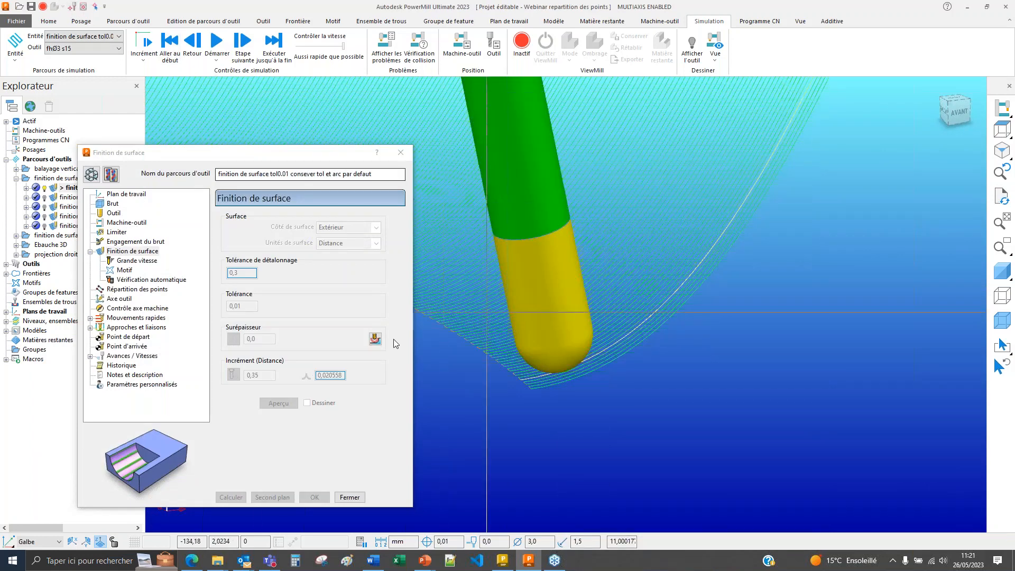
- Display the points of the active 0.01 tolerance 5-axis surface finishing toolpath and show the model shaded
double_click(54, 189)
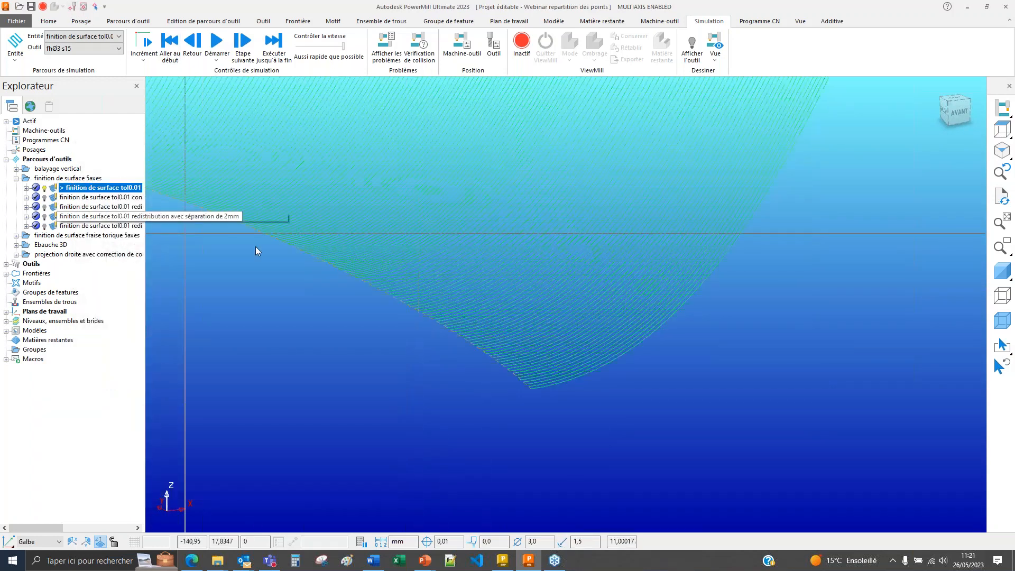
mouse_move(552, 408)
middle_mouse_down()
mouse_move(465, 373)
mouse_move(588, 430)
mouse_move(544, 408)
mouse_move(550, 430)
mouse_move(534, 418)
mouse_move(532, 433)
middle_mouse_up()
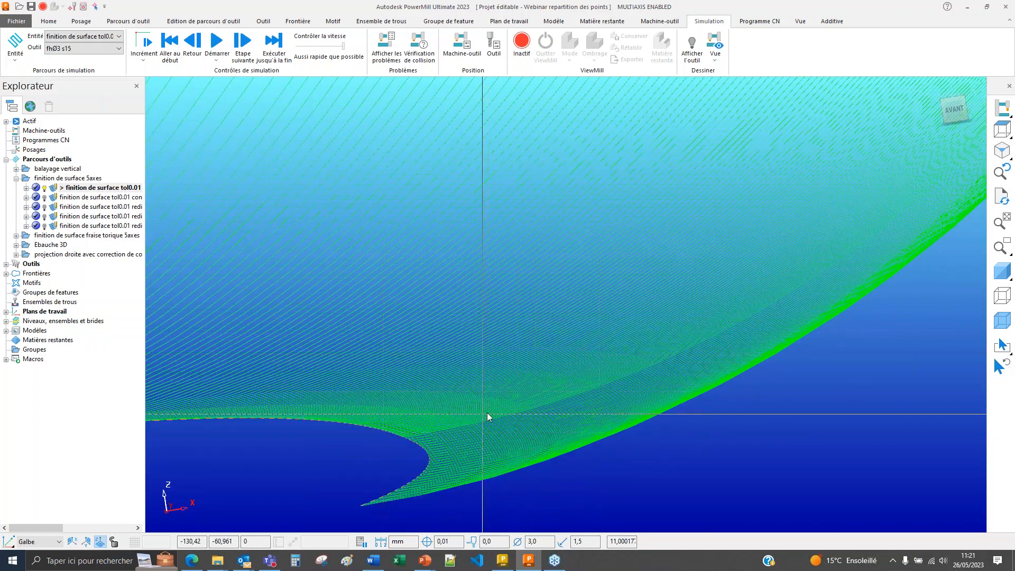
left_click(128, 21)
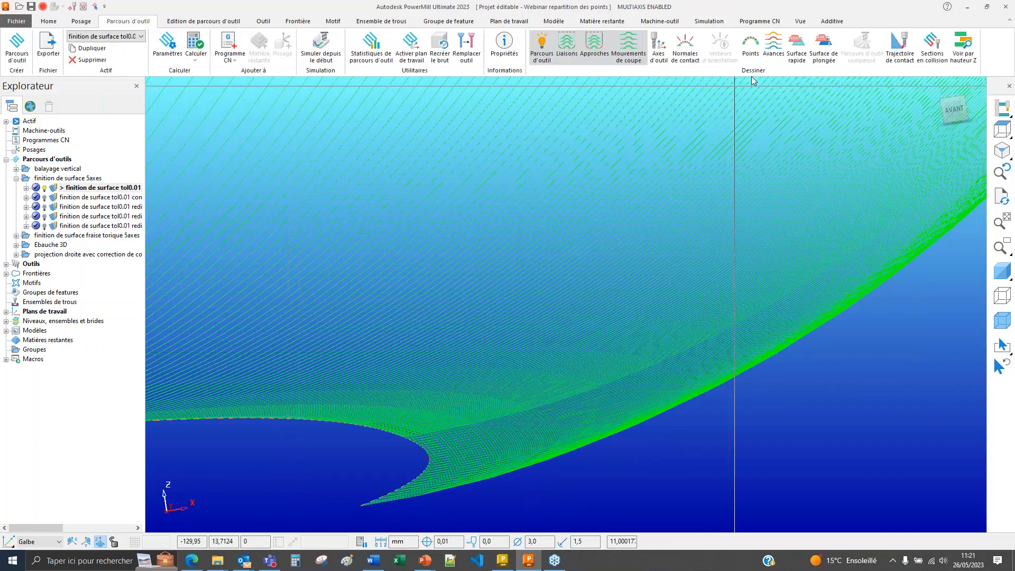
left_click(752, 51)
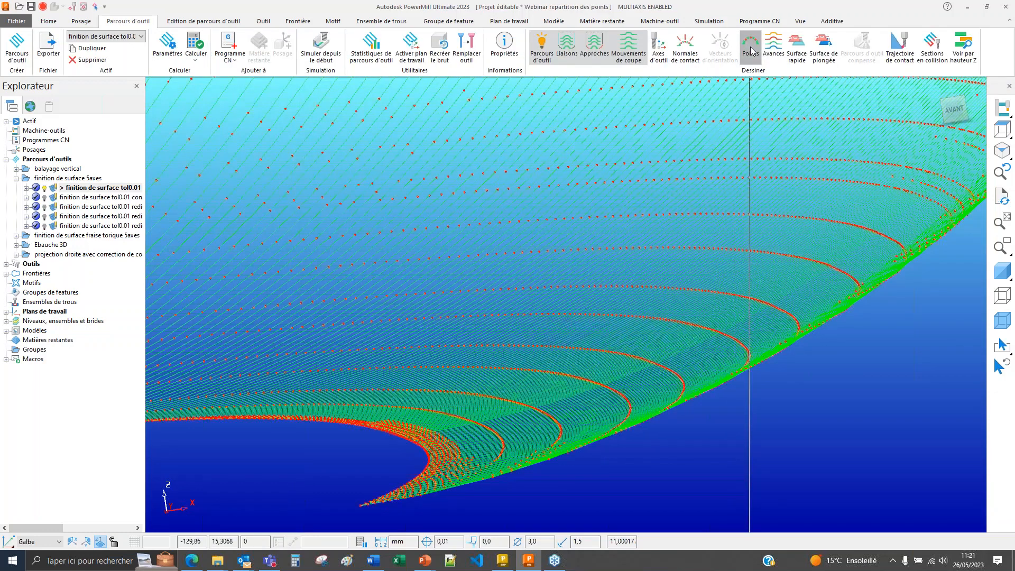
scroll(585, 425, "up", 2)
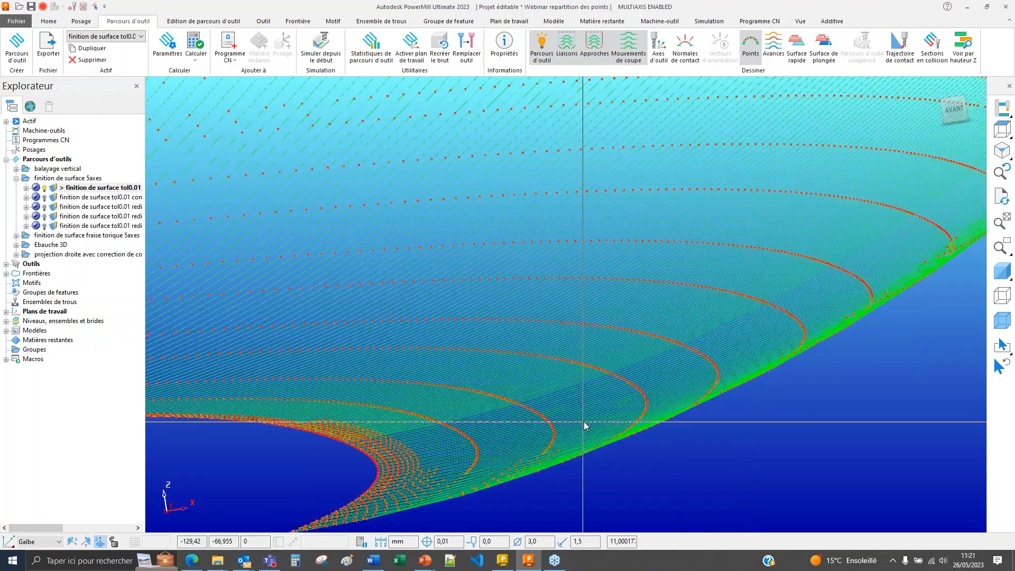
scroll(585, 424, "up", 2)
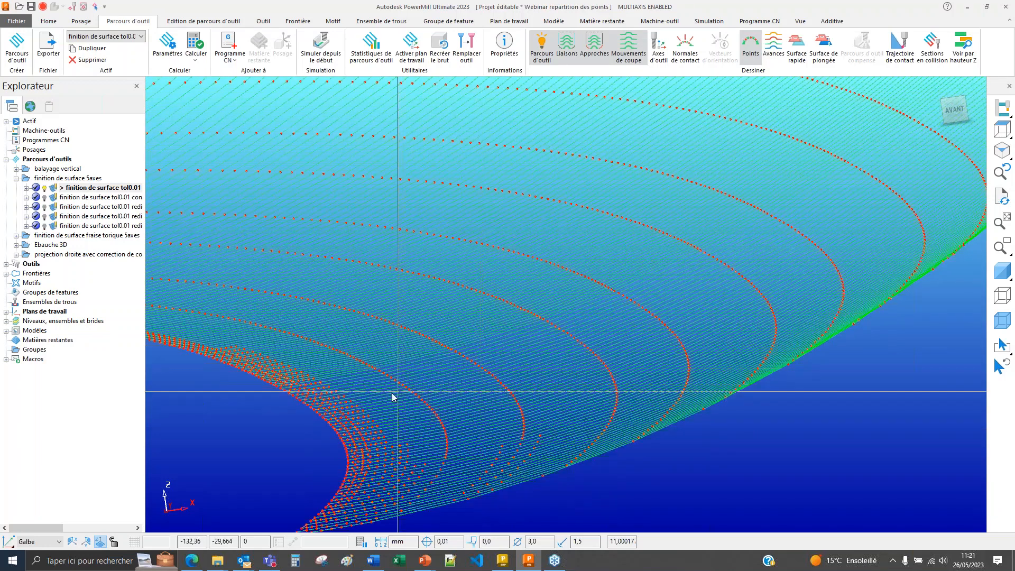
left_click(1003, 272)
scroll(604, 403, "down", 4)
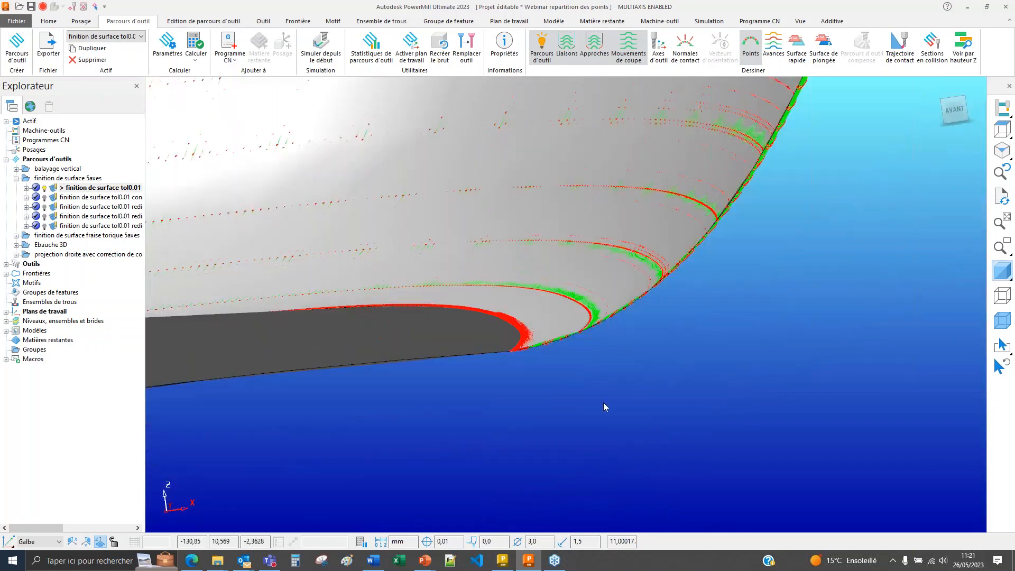
- Hide the model shading and the toolpath points, and examine the pass spacing of the 0.01 tolerance 5-axis toolpath near the pointed lower edge
left_click(1001, 271)
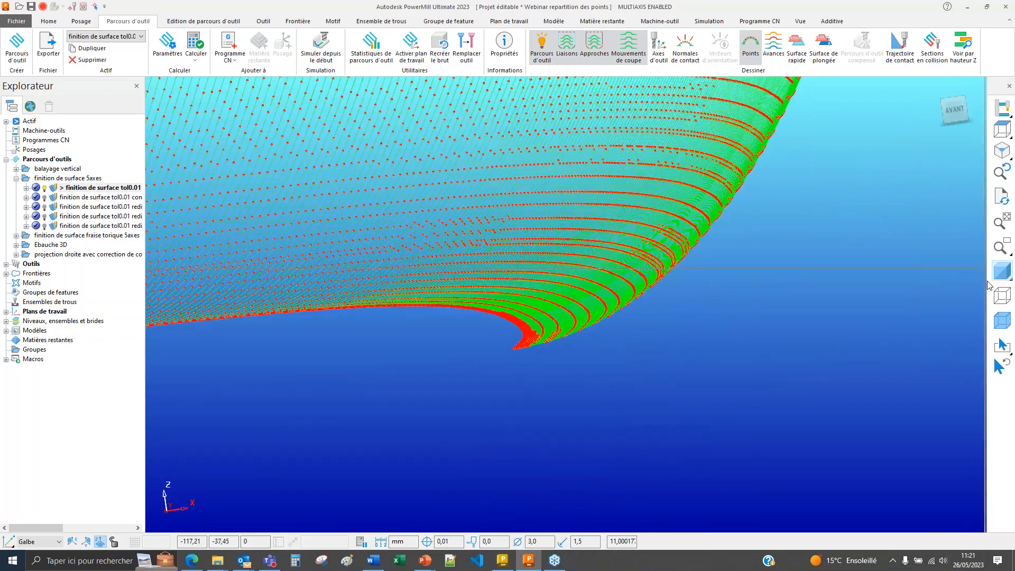
scroll(561, 359, "up", 5)
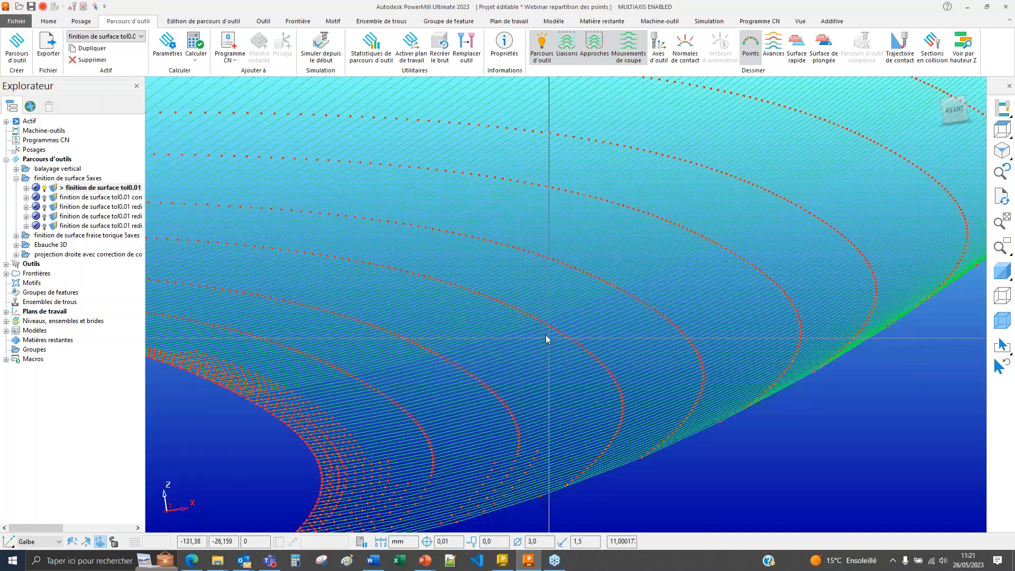
left_click(751, 45)
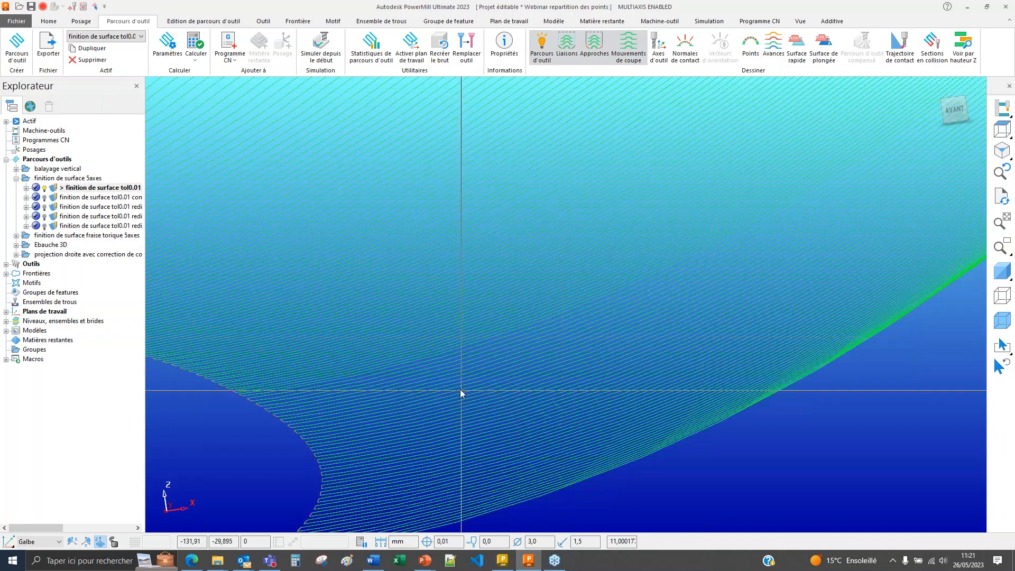
middle_click_drag(461, 391, 443, 392)
middle_click_drag(531, 434, 518, 360, "shift")
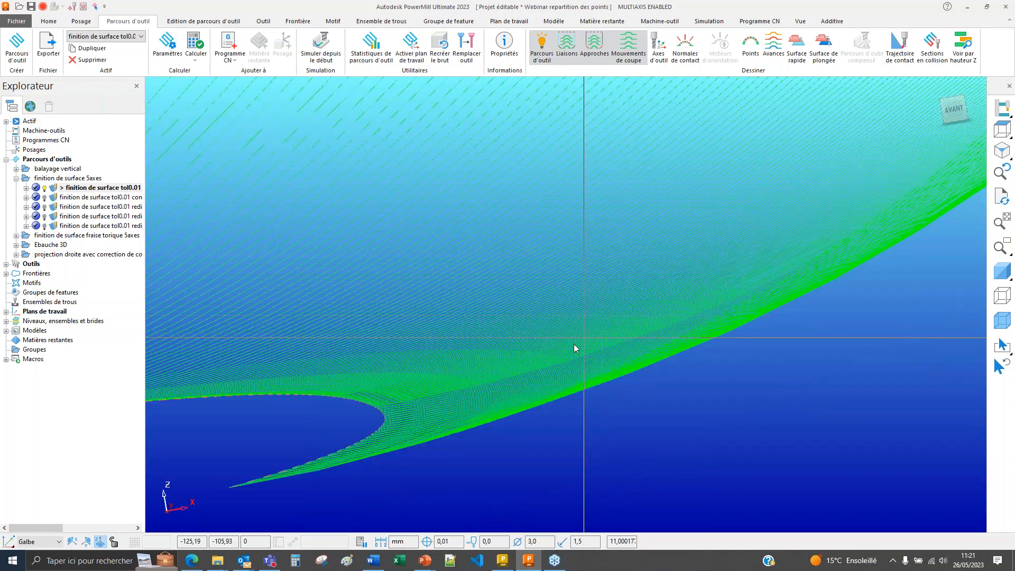
scroll(442, 404, "up", 2)
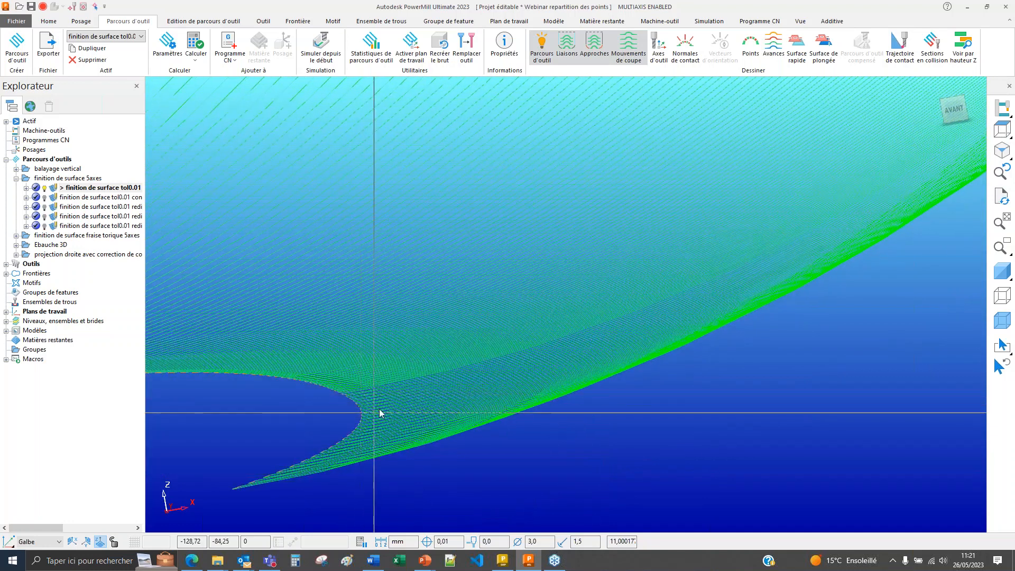
scroll(385, 432, "up", 2)
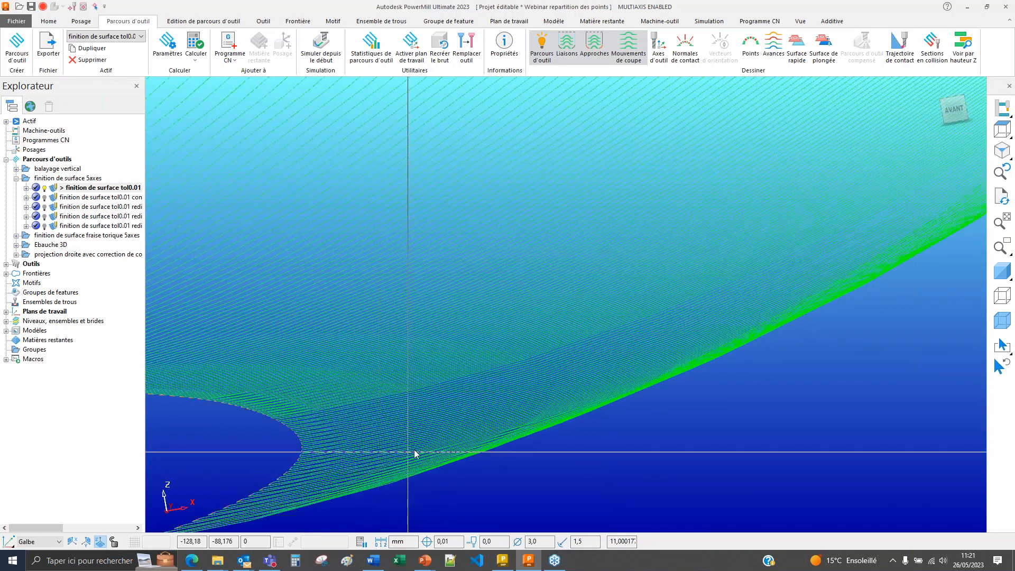
scroll(423, 441, "up", 2)
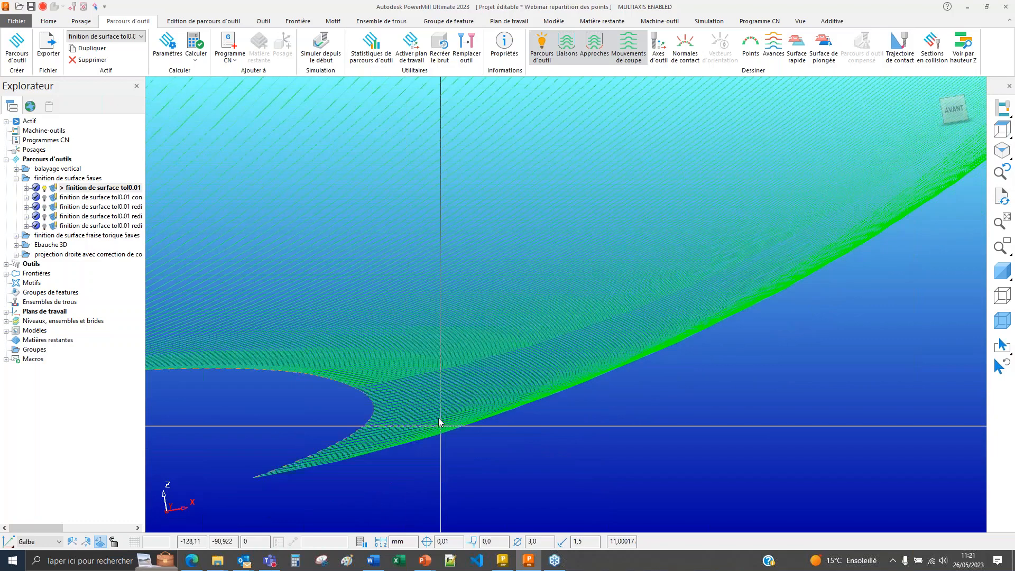
- Compare the point distribution settings of the default tolerance-and-arcs surface finishing toolpath with its 2 mm separation version, leaving the 2 mm version active
double_click(56, 199)
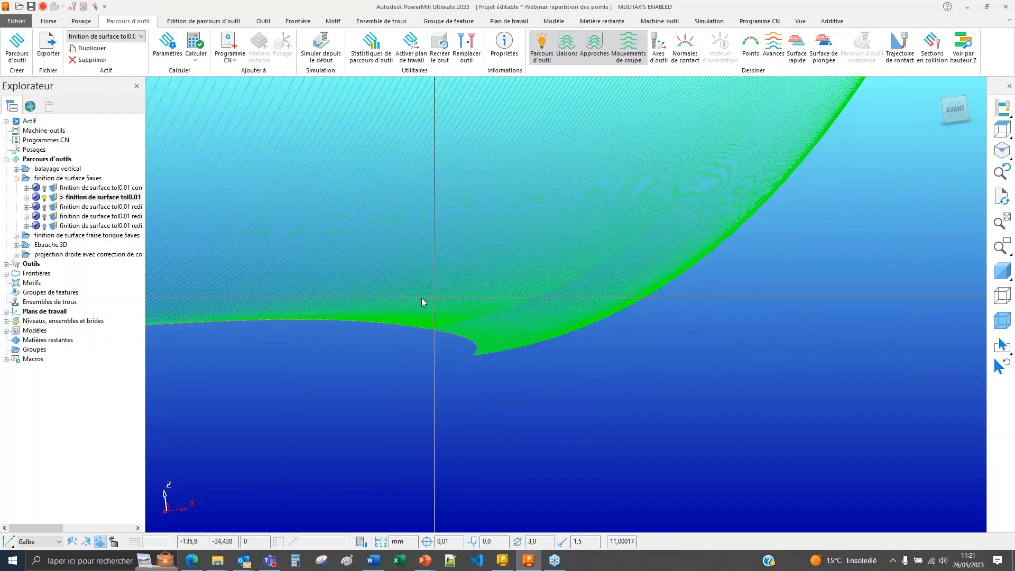
right_click(58, 197)
left_click(84, 217)
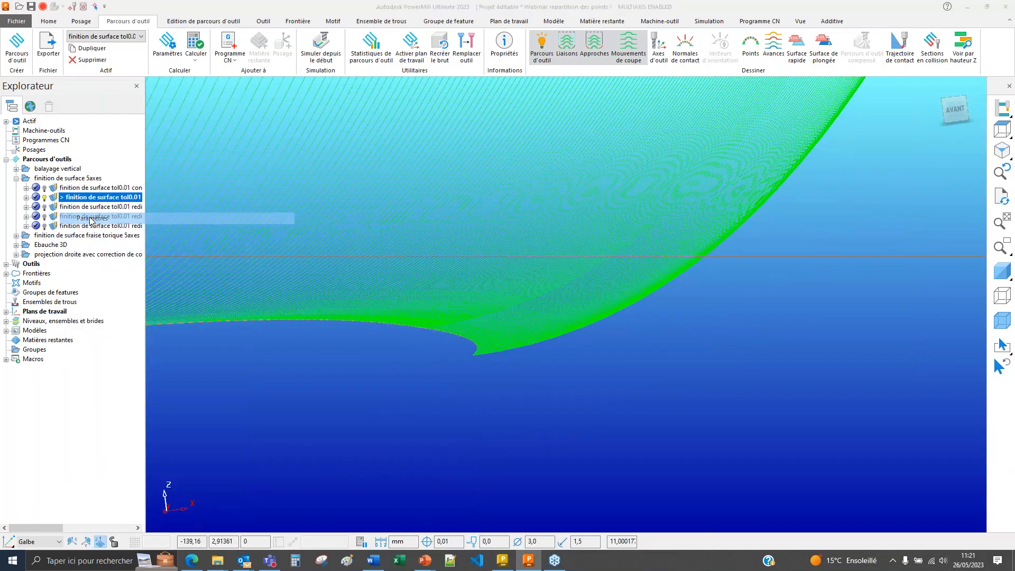
left_click(126, 289)
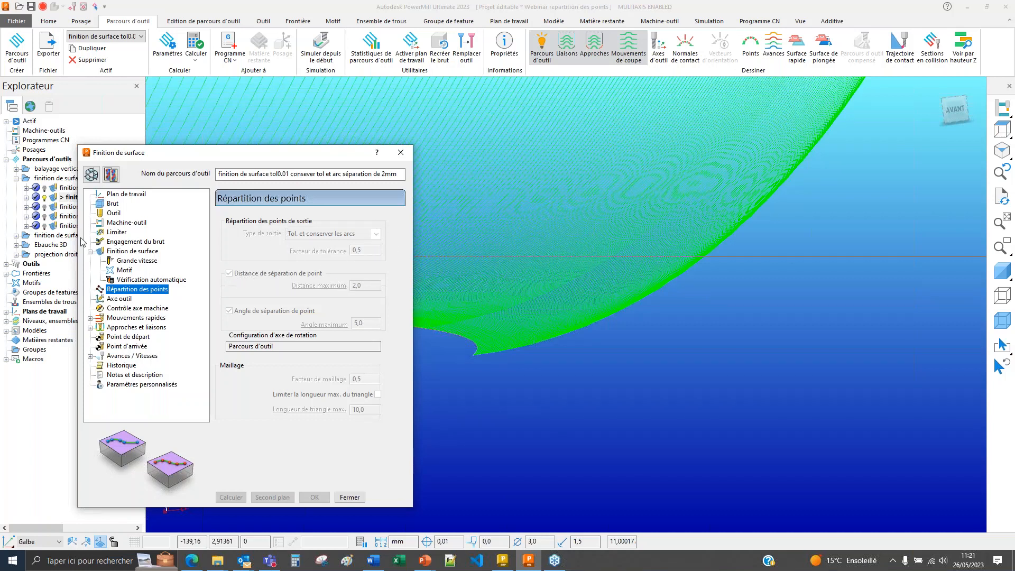
double_click(55, 189)
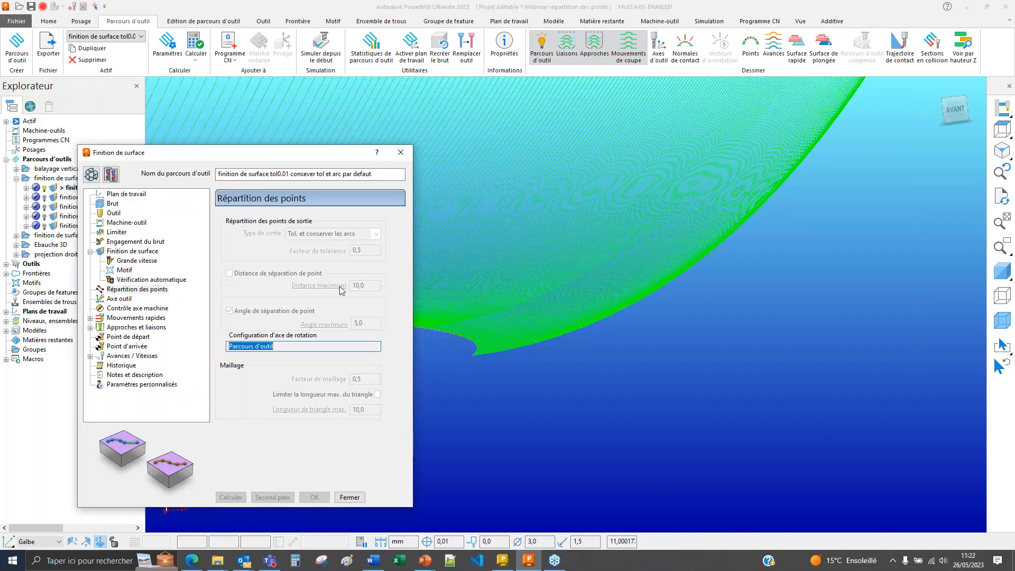
double_click(63, 198)
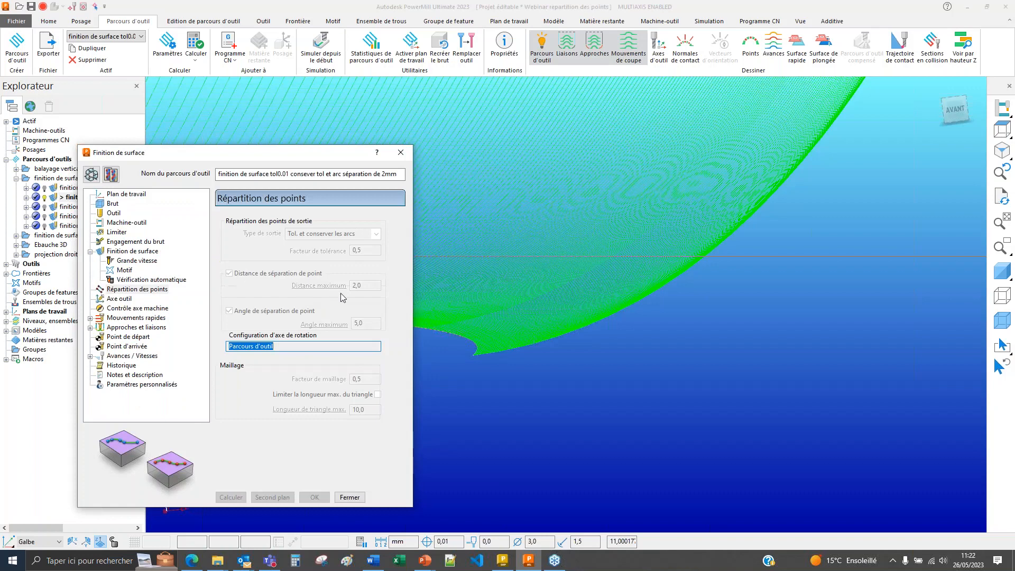
- Inspect the passes of the 2 mm tolerance-and-arcs toolpath along the curved lower edge, briefly displaying its points
middle_click_drag(548, 322, 516, 292)
scroll(516, 292, "up", 3)
middle_click_drag(611, 342, 636, 317)
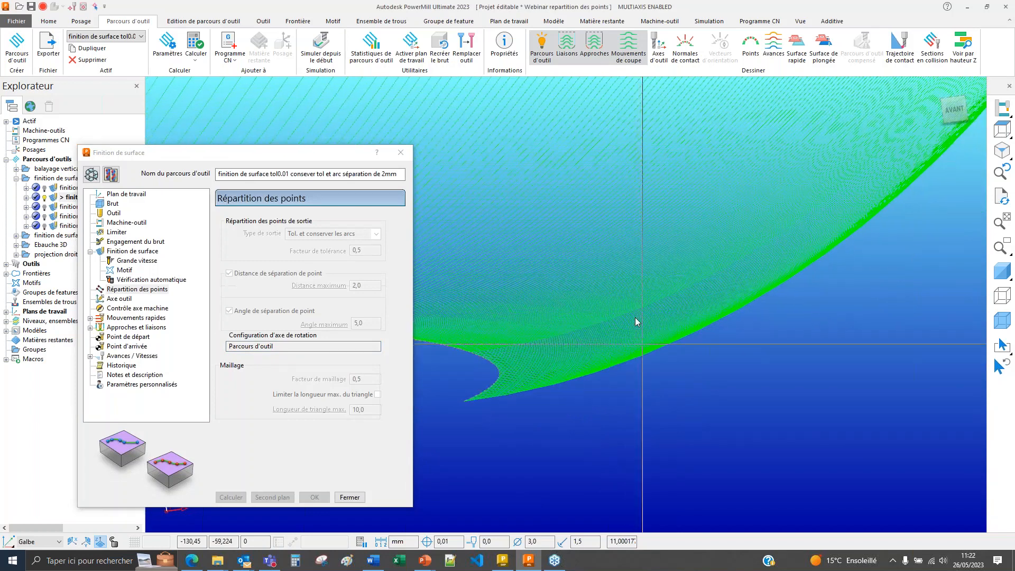
left_click(750, 42)
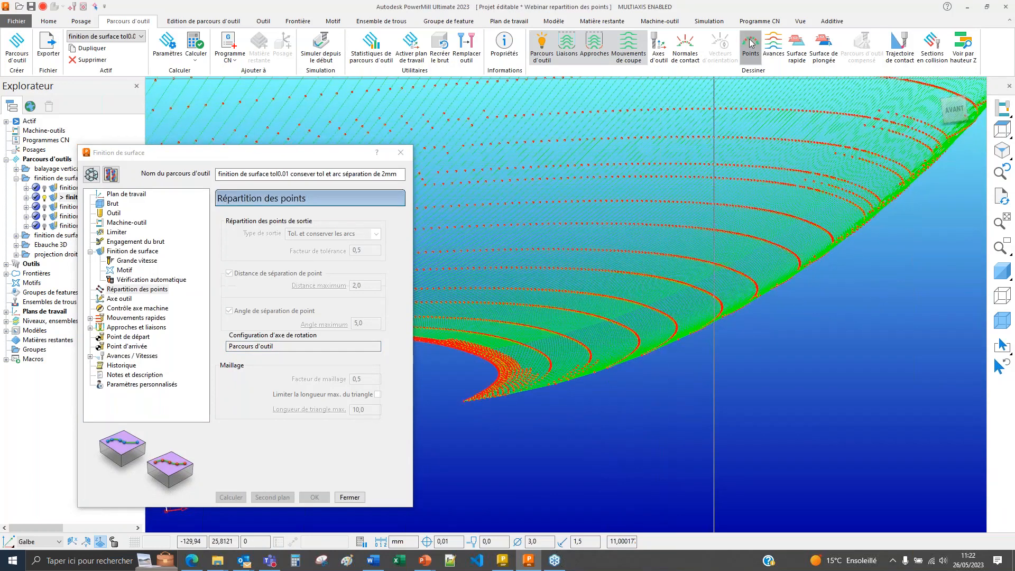
left_click(751, 42)
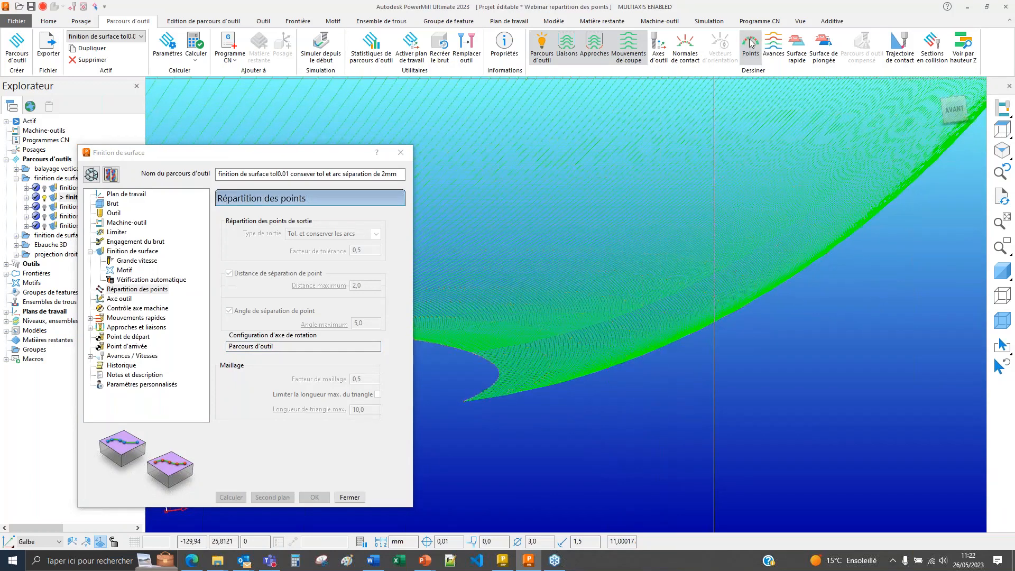
- Activate the redistribution toolpath with 2 mm separation and display its points to examine their spread over the curved surface
double_click(54, 207)
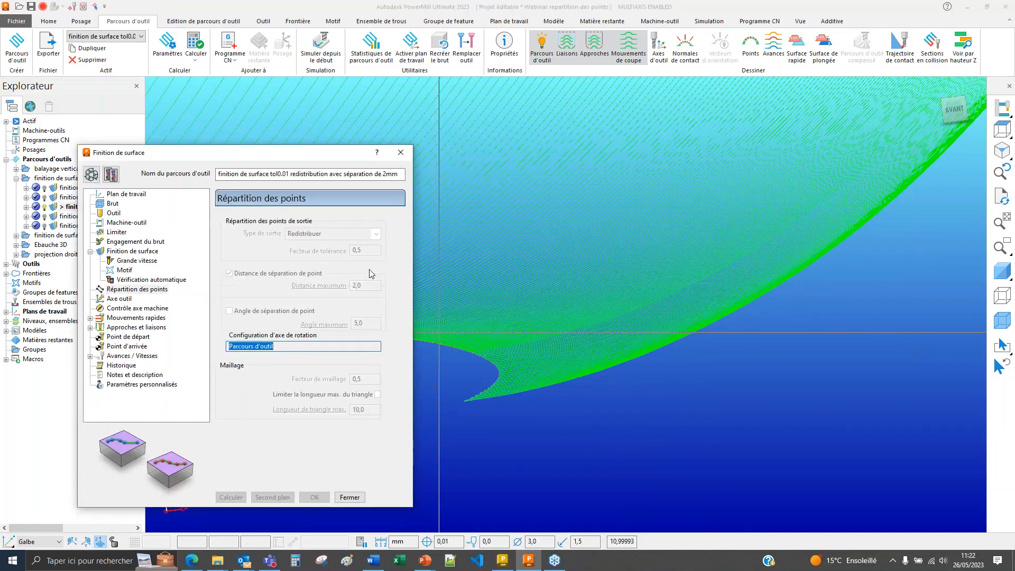
left_click(565, 318)
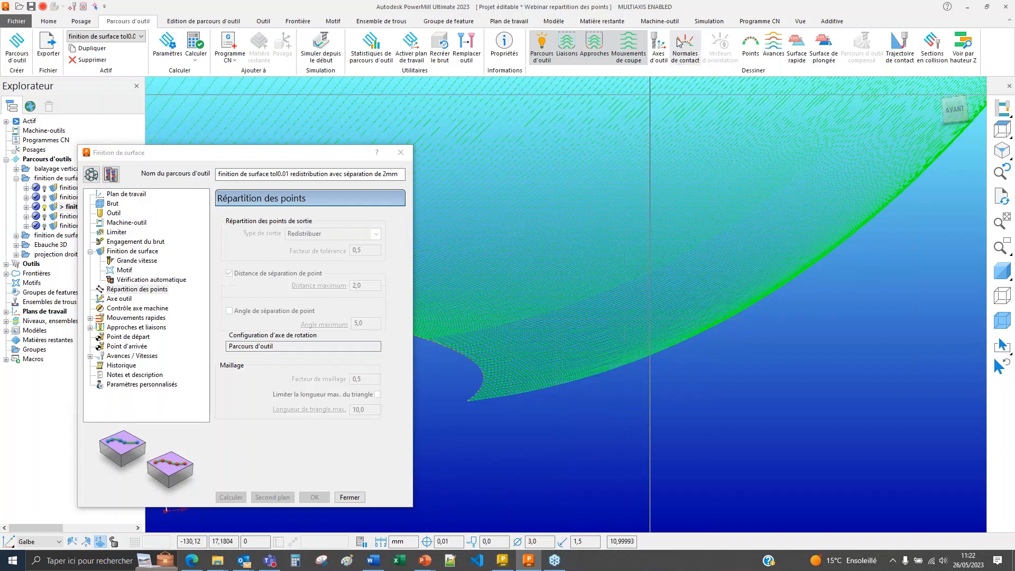
left_click(751, 45)
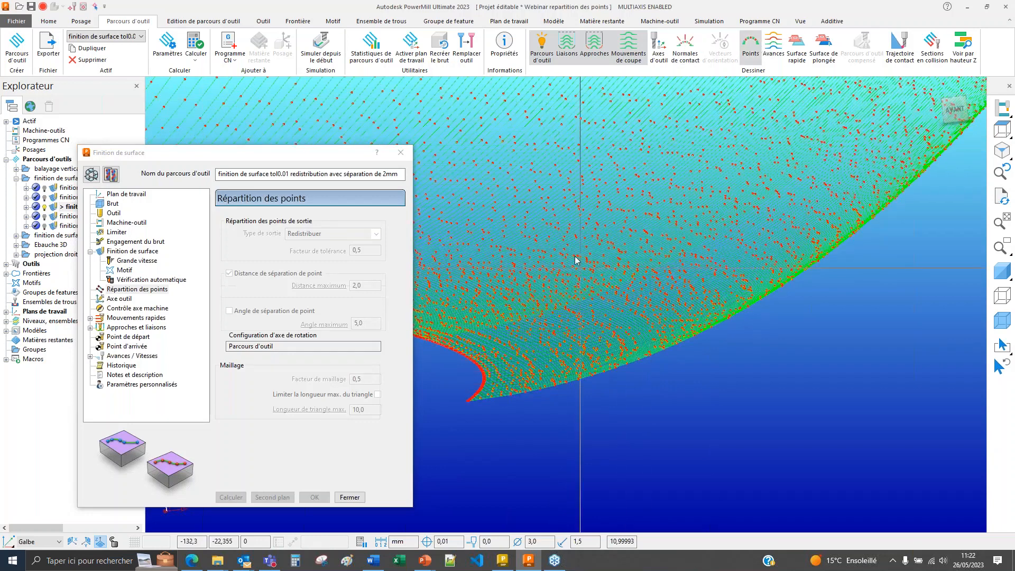
scroll(582, 296, "down", 3)
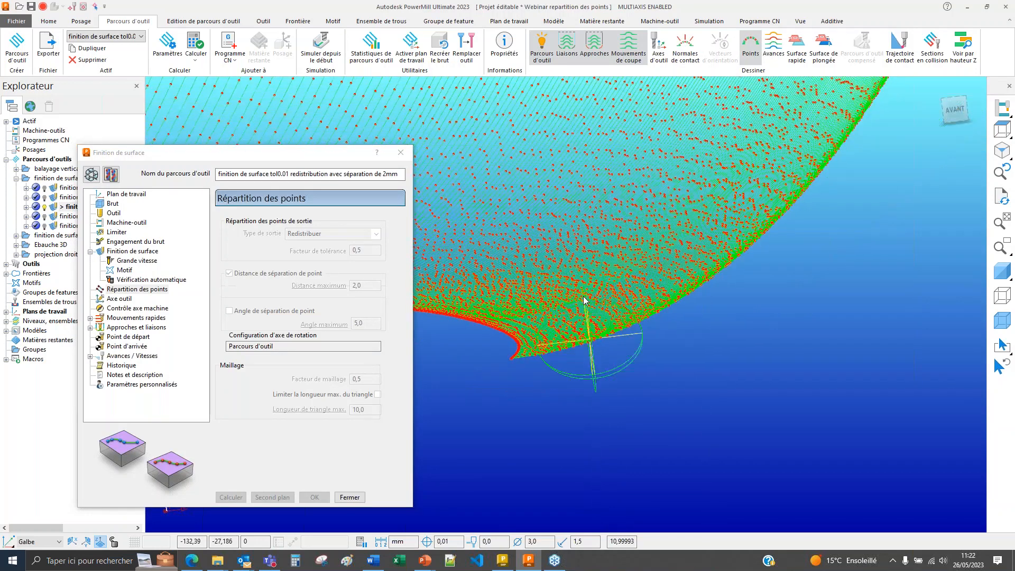
scroll(584, 300, "up", 2)
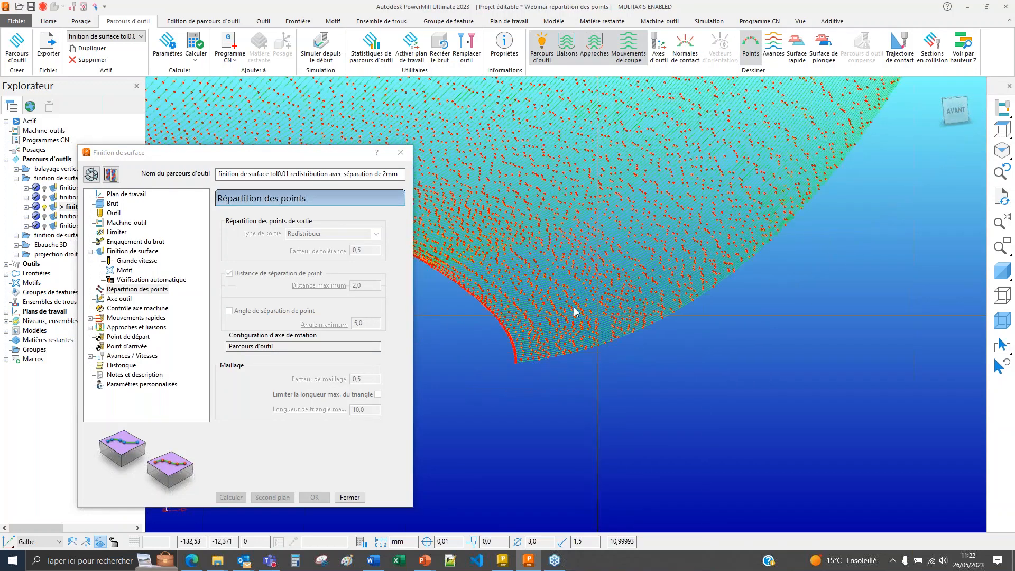
- Hide the points and inspect the pass regularity of the 2 mm redistribution toolpath around the pointed lower edge
left_click(748, 47)
scroll(535, 324, "up", 3)
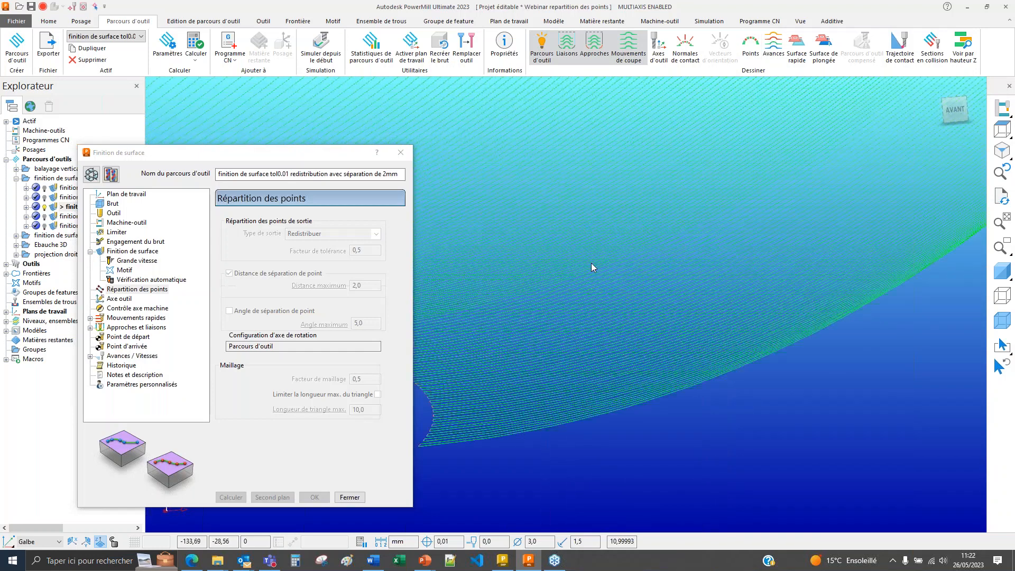
scroll(592, 262, "down", 2)
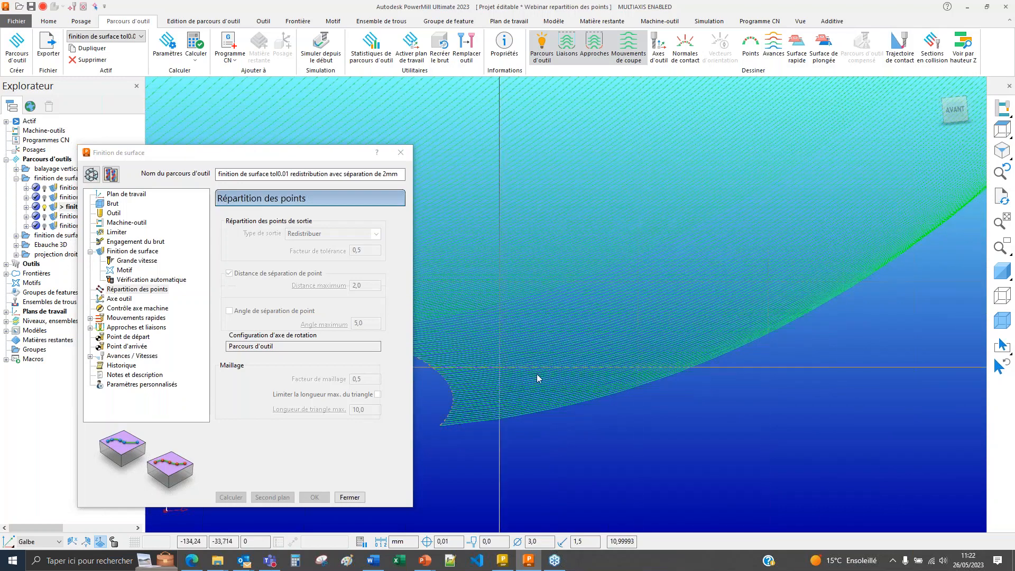
scroll(538, 374, "up", 4)
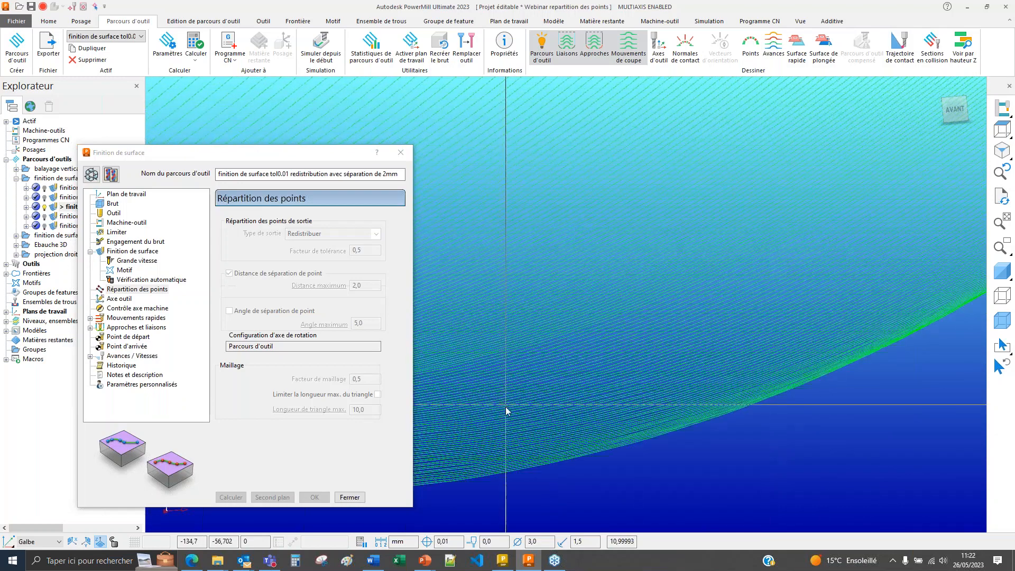
scroll(506, 407, "down", 2)
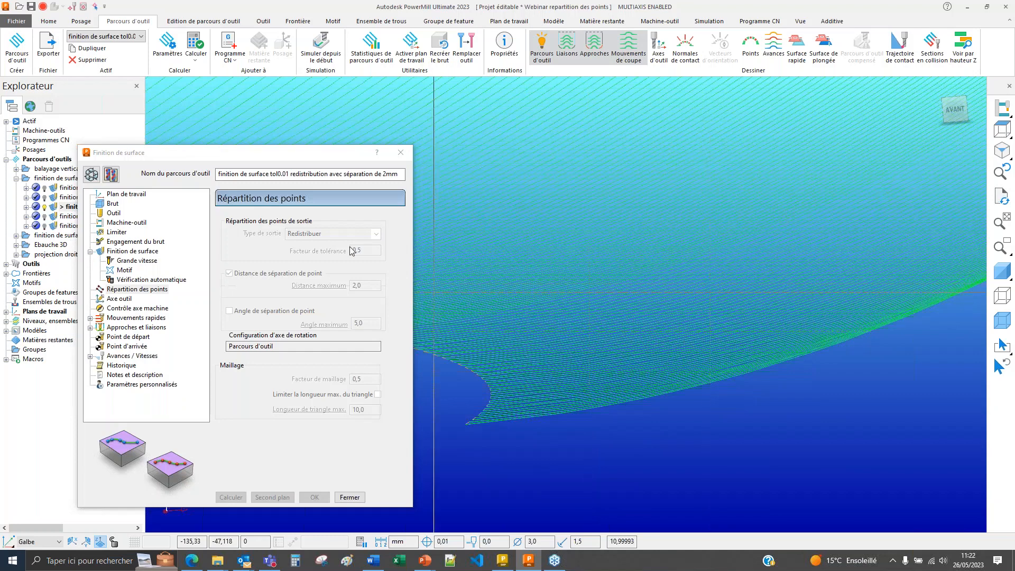
- Activate the 2 mm redistribution toolpath with tolerance factor 0.2 and inspect its passes near the pointed edge
double_click(50, 218)
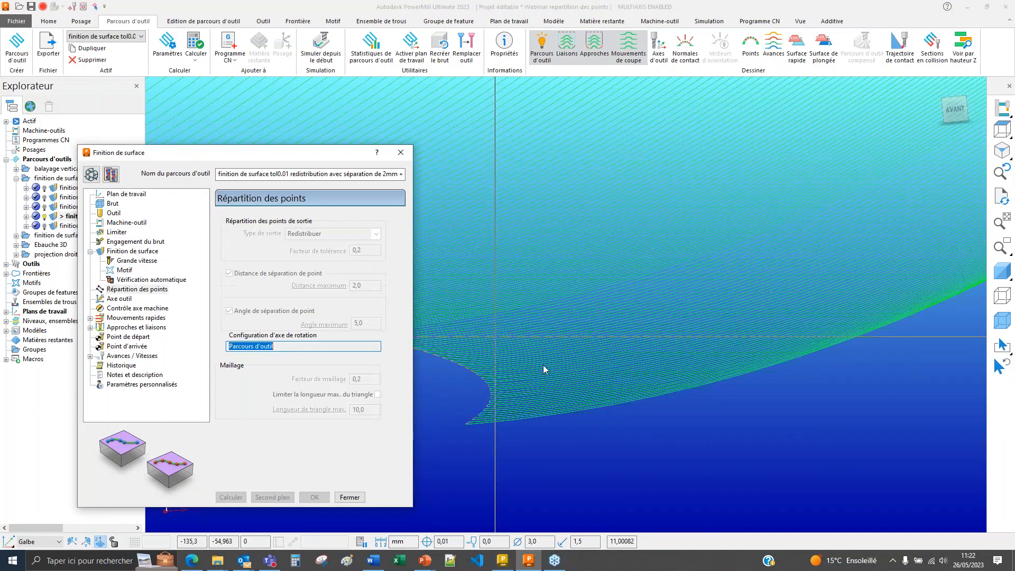
scroll(565, 362, "up", 3)
middle_click_drag(562, 360, 572, 364)
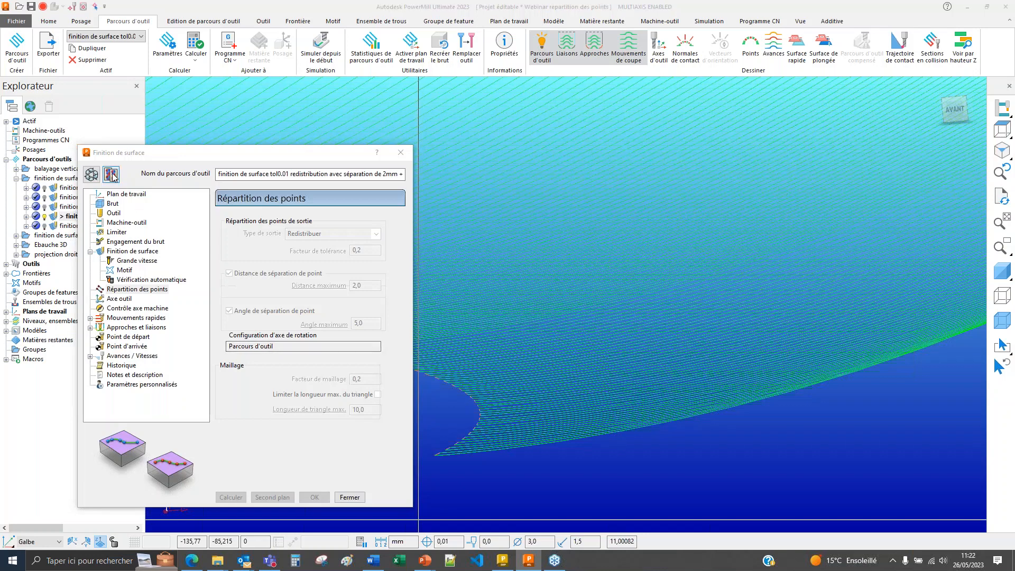
- Shade the model to relate its facets to the editable toolpath copy's meshing factor, and cancel and delete that copy
mouse_move(344, 383)
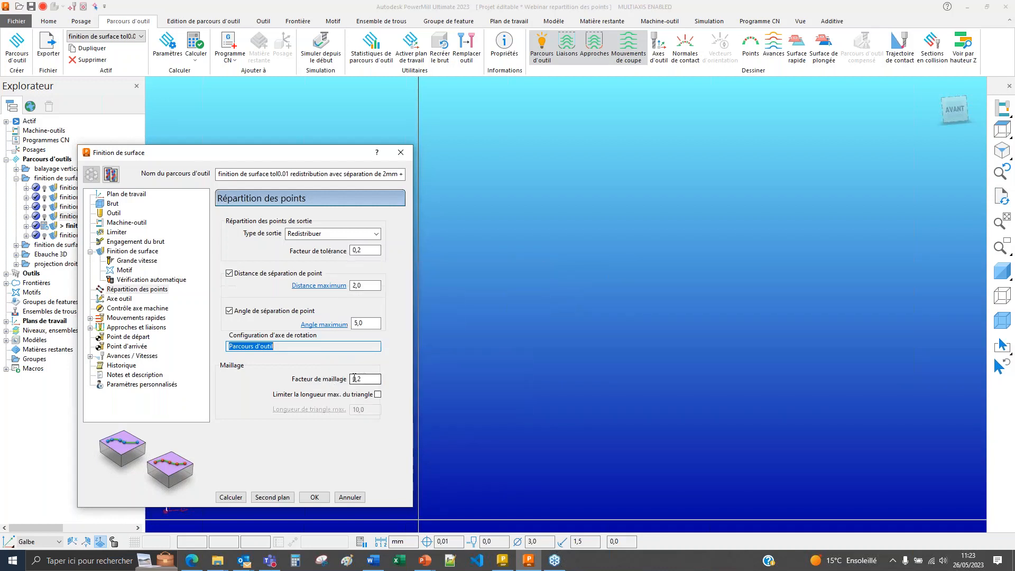
left_click(1001, 273)
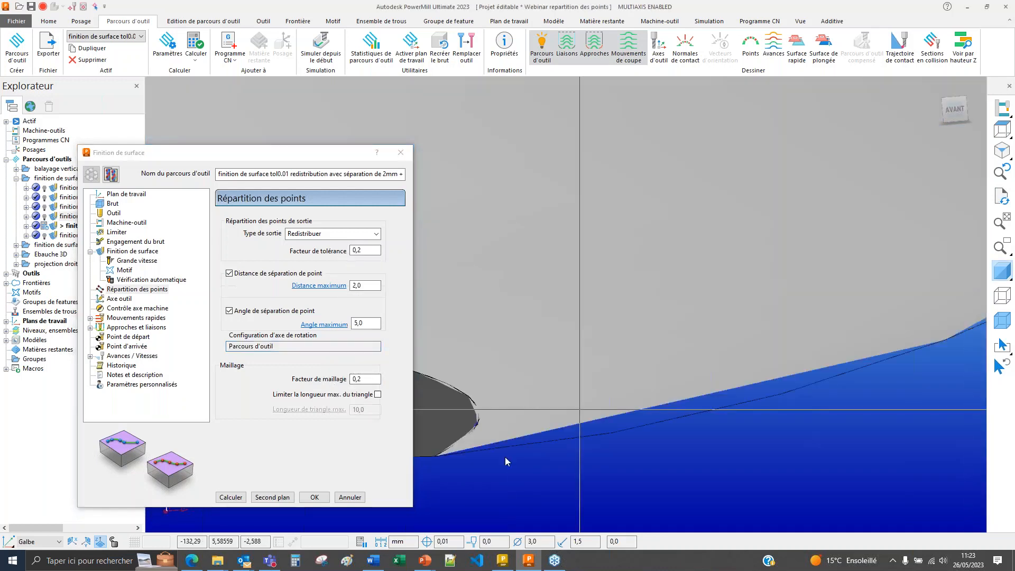
left_click(349, 500)
left_click(54, 227)
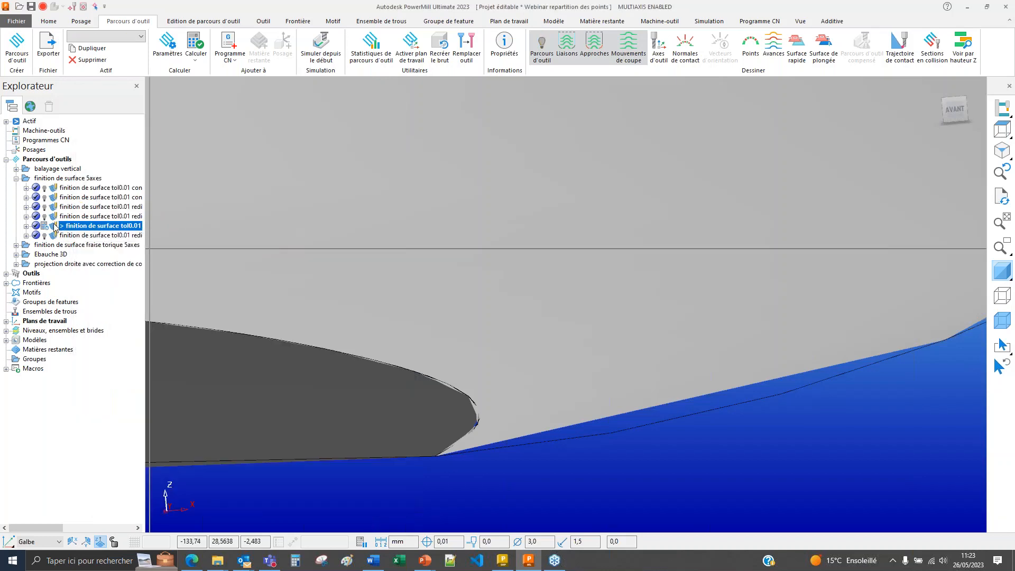
key("Delete")
- Reactivate the redistribution toolpath with tolerance factor 0.2, hide the shading, and review its point distribution settings beside the passes
double_click(56, 218)
left_click(1005, 269)
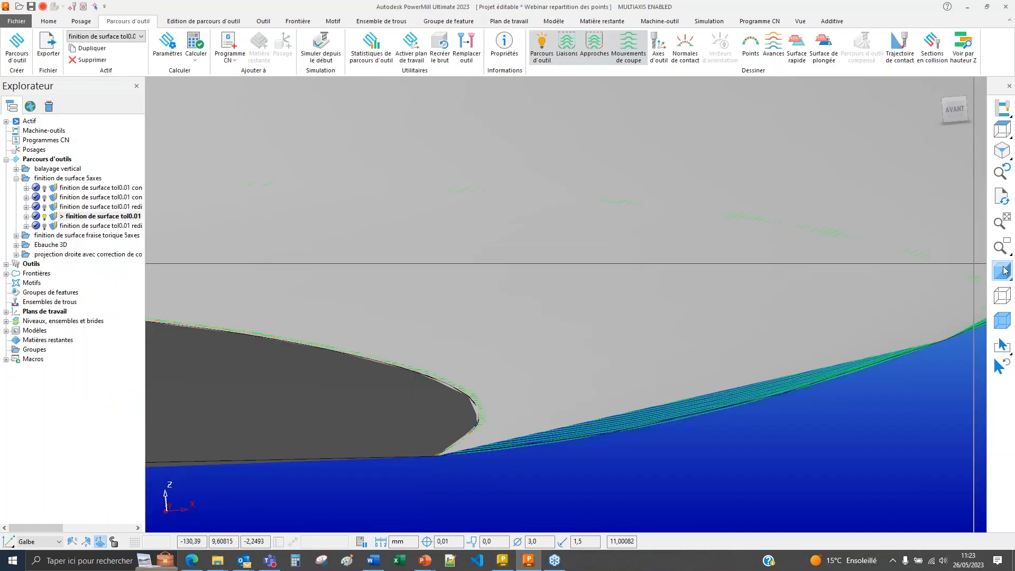
right_click(53, 219)
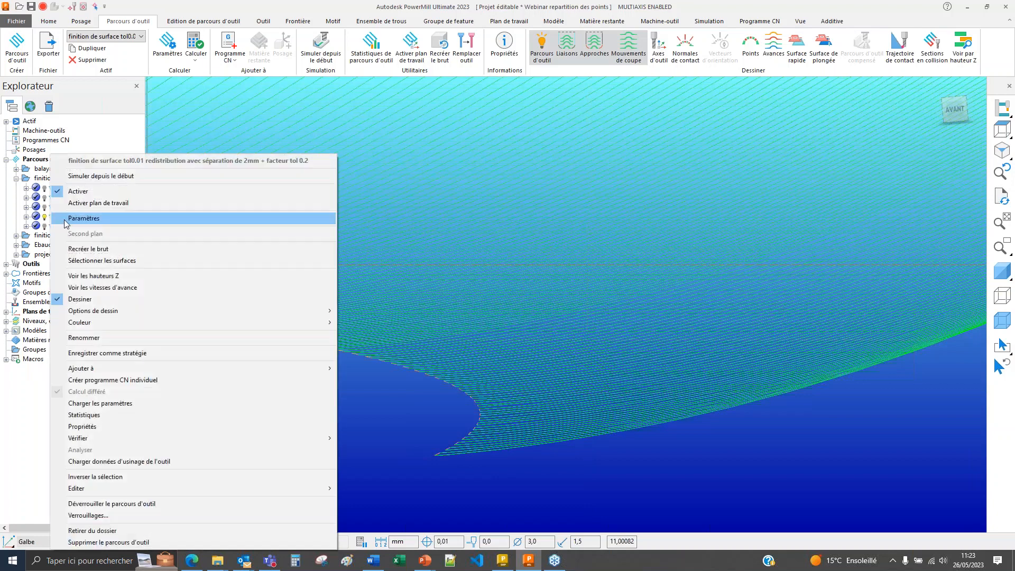
left_click(77, 215)
left_click(109, 291)
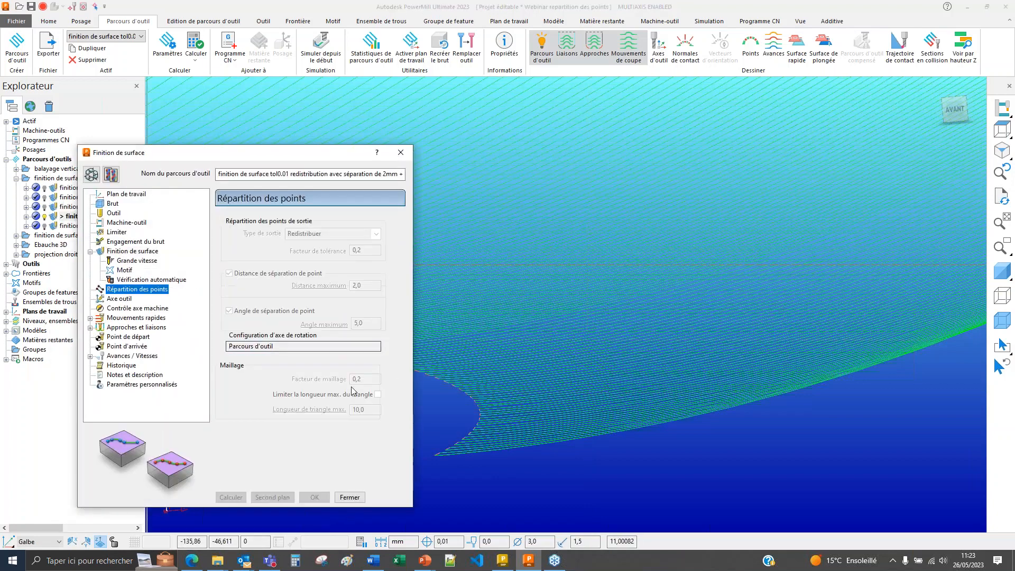
middle_click_drag(655, 401, 655, 404)
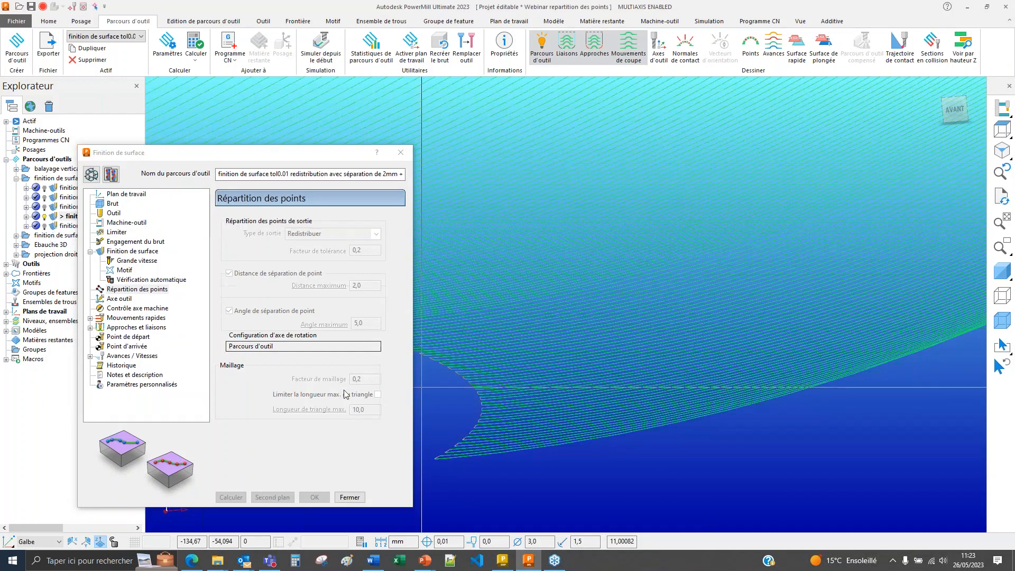
- Activate the redistribution toolpath with tolerance factor 0.2 and meshing factor 0.8 and inspect its passes near the pointed edge
double_click(53, 228)
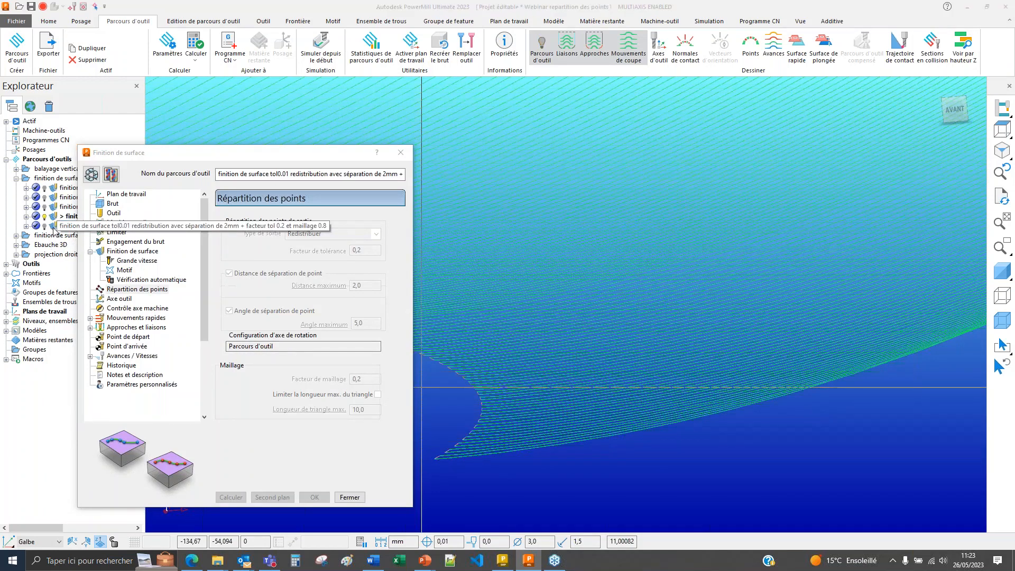
middle_click_drag(580, 425, 529, 420)
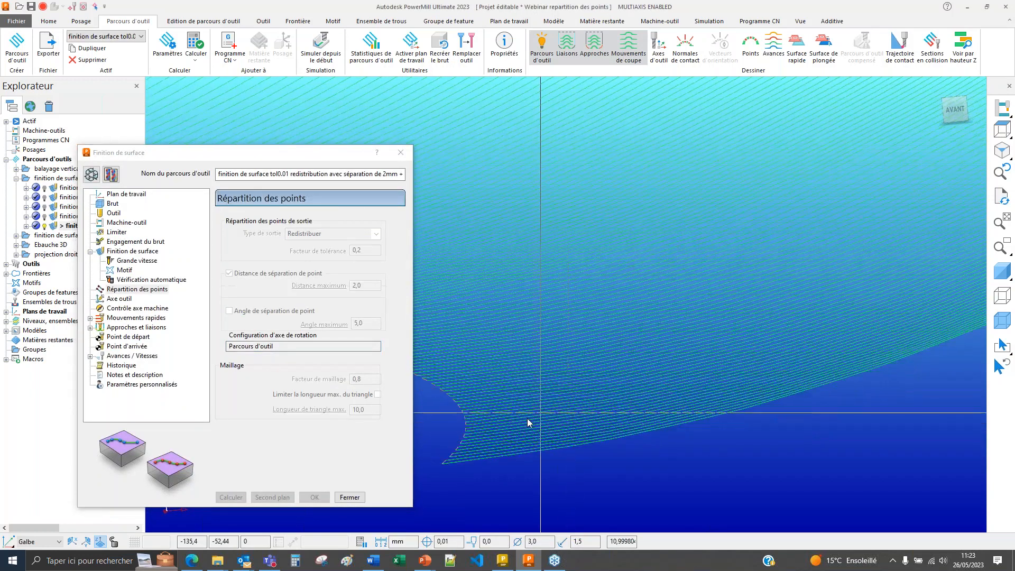
- Switch to the redistribution toolpath with tolerance factor 0.2, reactivate the one with meshing factor 0.8, and compare their passes near the pointed edge
scroll(611, 369, "down", 3)
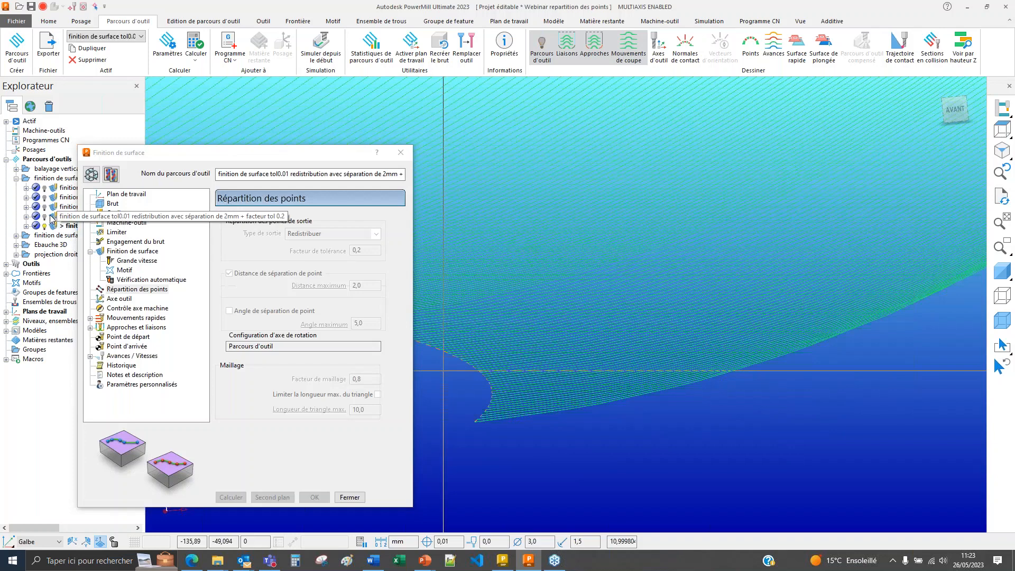
double_click(51, 215)
double_click(53, 226)
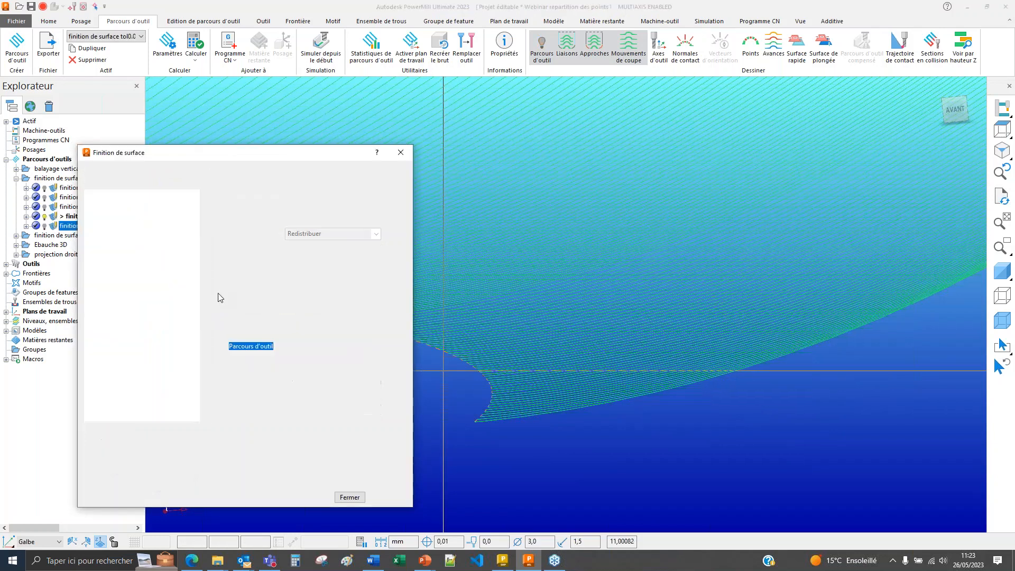
mouse_move(547, 318)
middle_mouse_down()
mouse_move(605, 370)
mouse_move(656, 392)
mouse_move(573, 402)
mouse_move(476, 394)
middle_mouse_up()
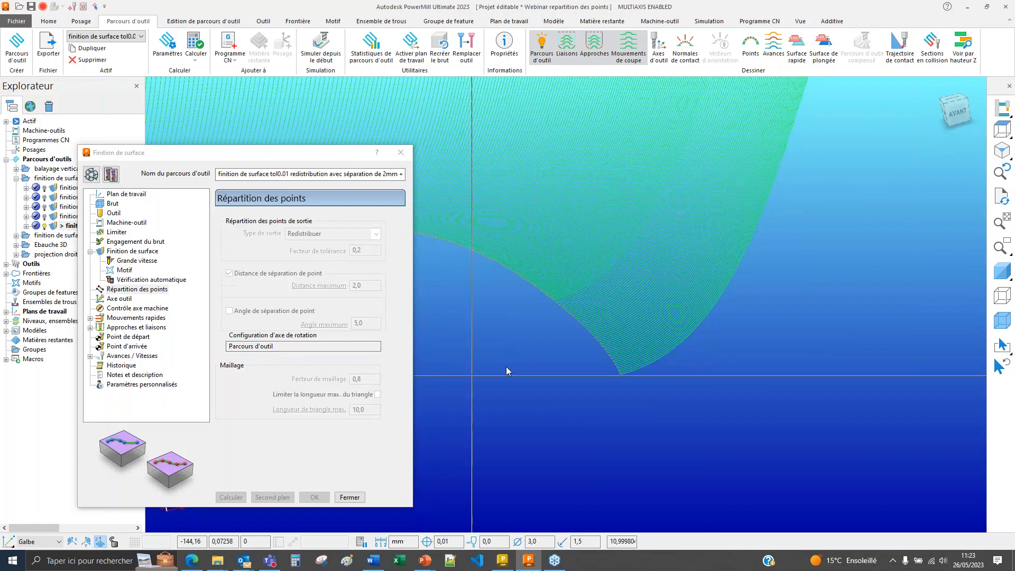
- Shade the model temporarily to view the redistribution passes across the whole surface, hide the shading, and close the surface finishing settings
left_click(1001, 272)
scroll(686, 334, "down", 5)
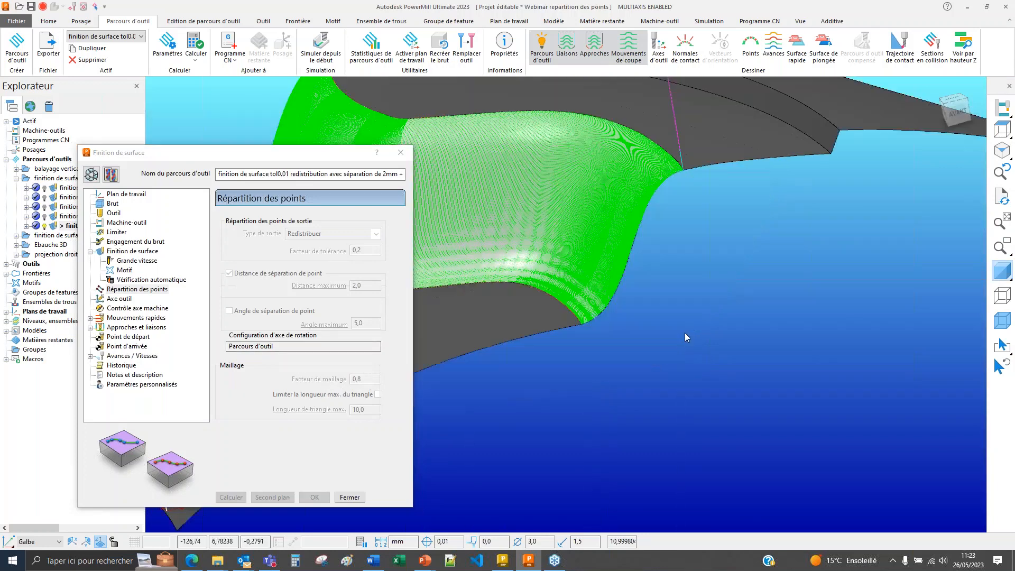
middle_click_drag(686, 335, 856, 300)
left_click(995, 269)
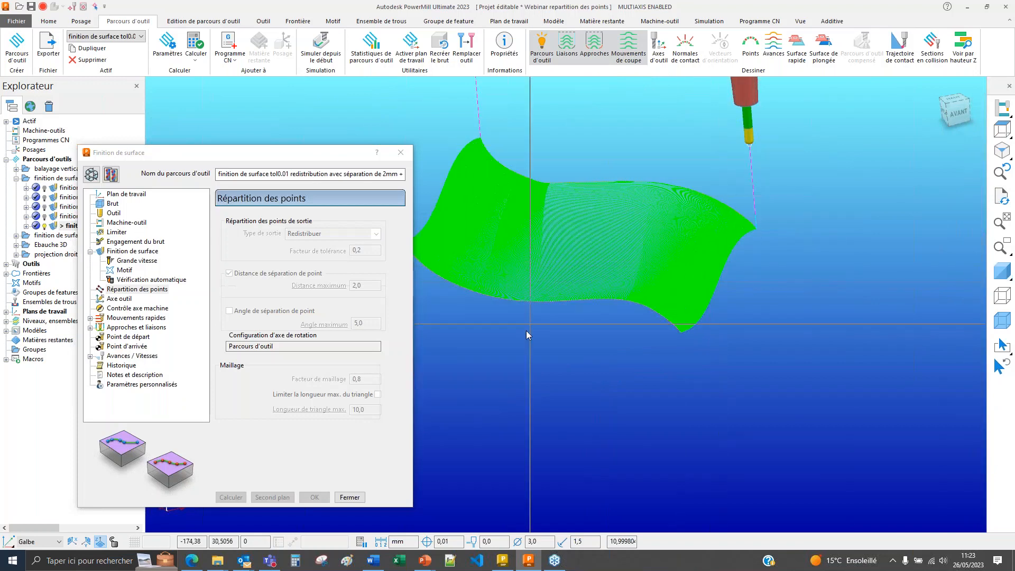
middle_click_drag(526, 331, 545, 350)
left_click(355, 499)
left_click(355, 499)
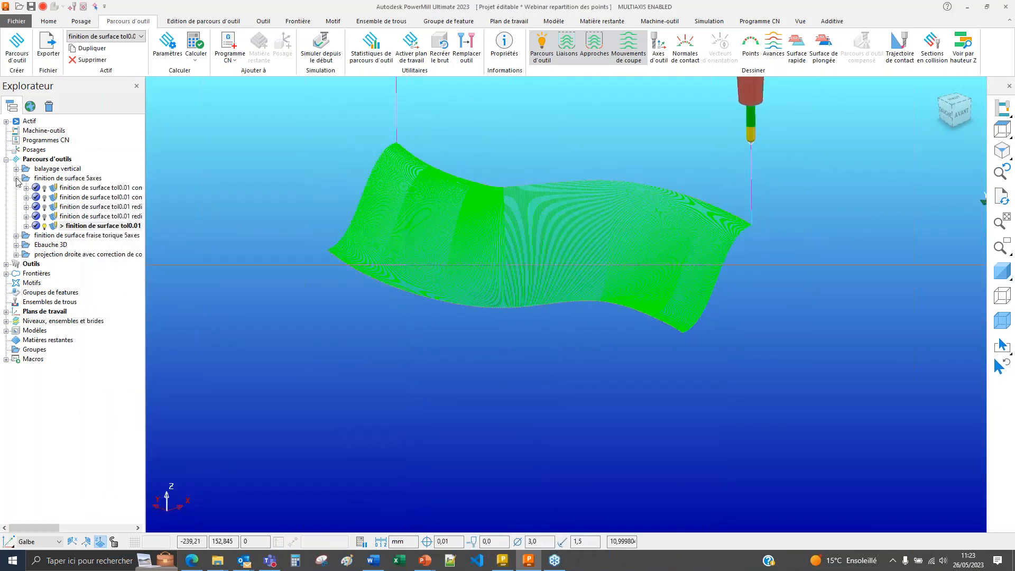
- Activate the toroidal-cutter 5-axis finishing toolpath with default tolerance and arc preservation, and inspect its passes across the surface
left_click(17, 178)
left_click(17, 187)
double_click(53, 195)
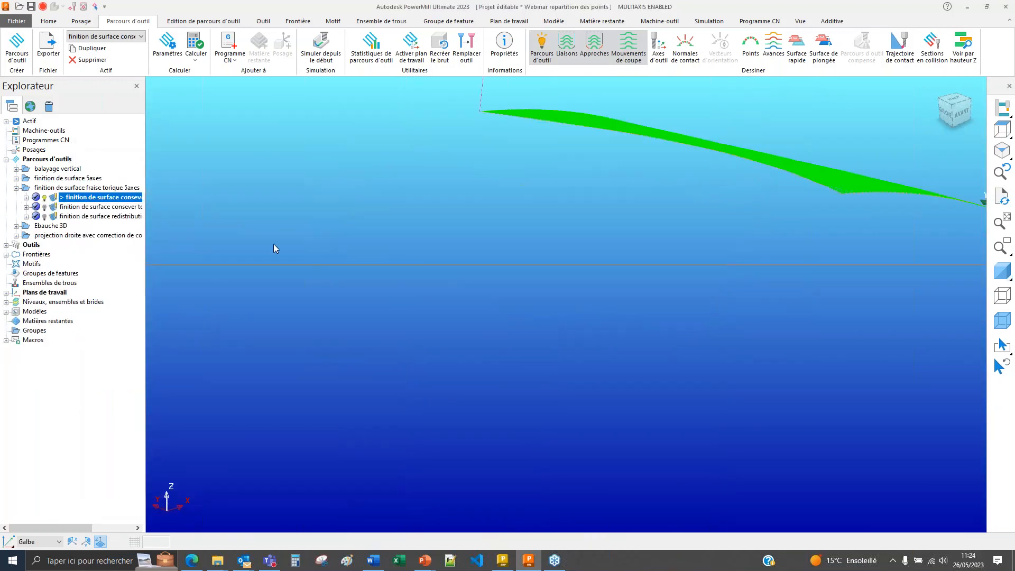
scroll(674, 259, "down", 5)
middle_click_drag(673, 259, 761, 372)
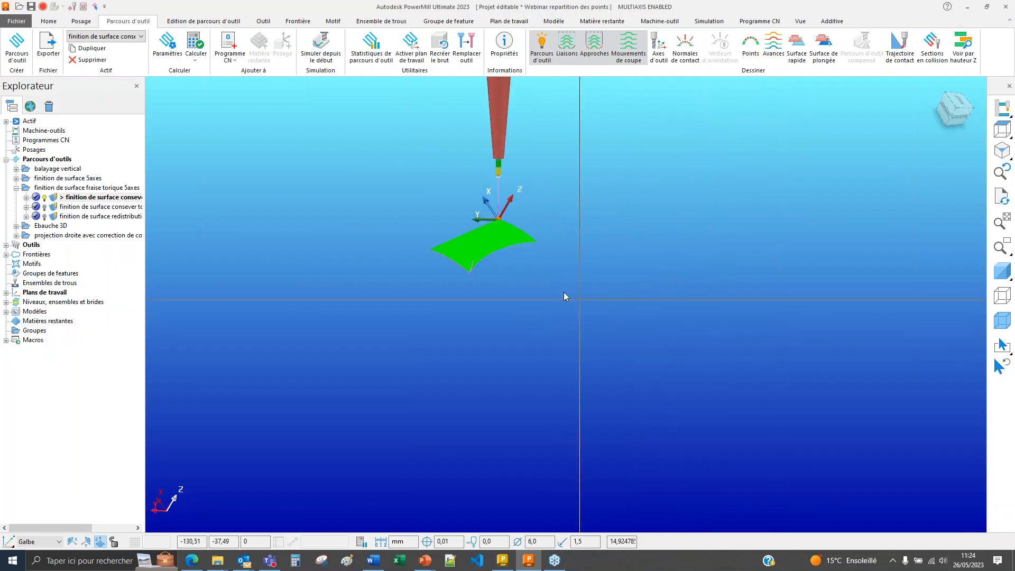
scroll(564, 292, "up", 6)
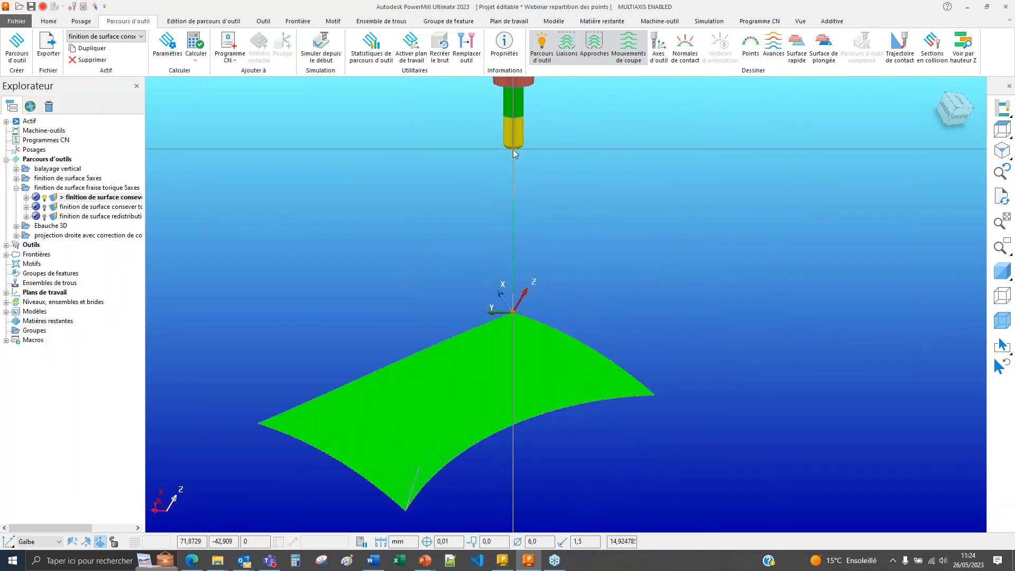
scroll(579, 341, "up", 3)
middle_click_drag(579, 340, 611, 239, "shift")
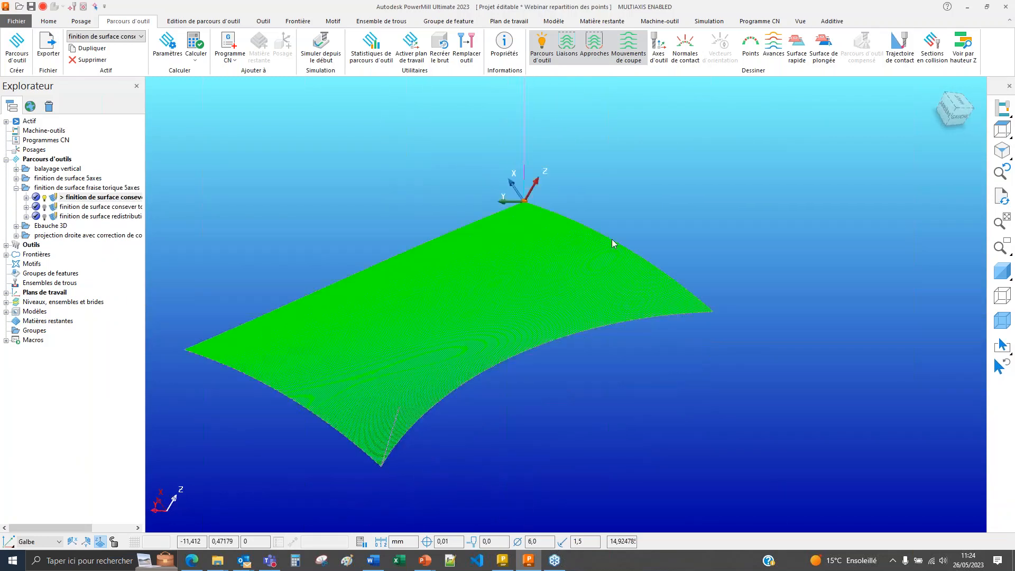
- Shade the model and place the toroidal cutter on the toolpath near the curved edge to examine its contact with the surface
left_click(1002, 271)
scroll(462, 293, "up", 1)
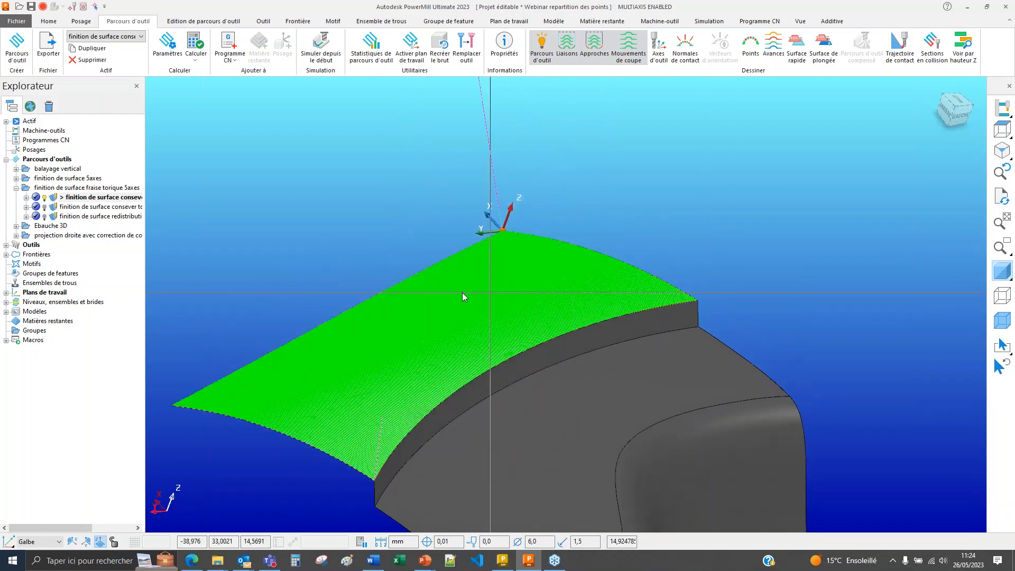
right_click(462, 294)
left_click(497, 320)
left_click(502, 161)
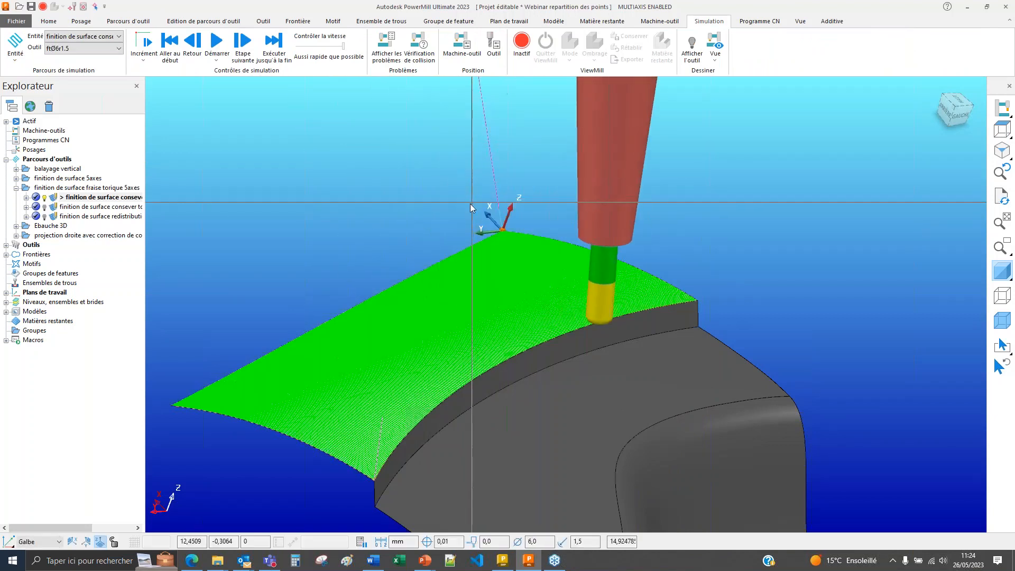
scroll(535, 294, "up", 5)
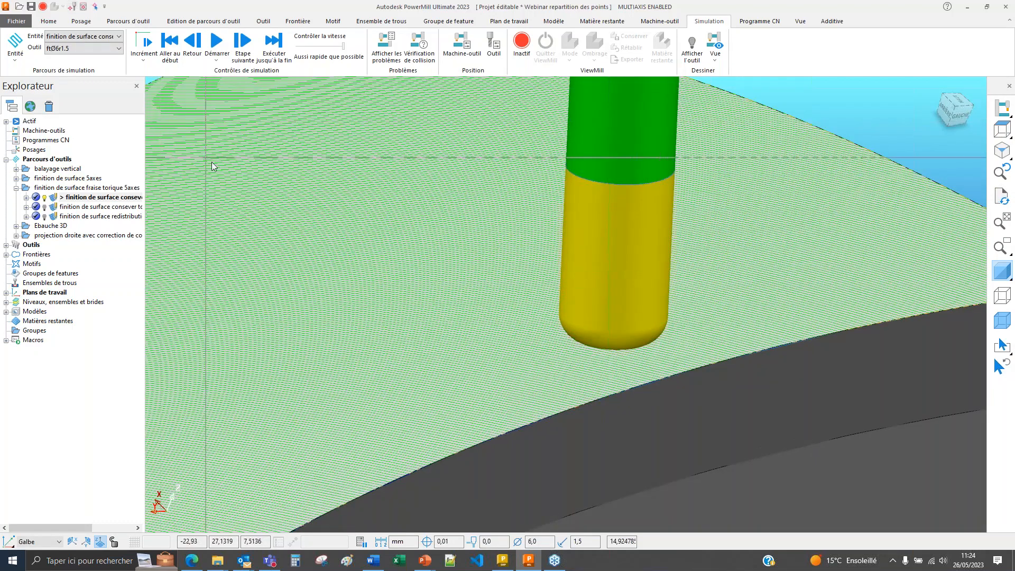
middle_click_drag(570, 318, 518, 406)
scroll(484, 370, "up", 3)
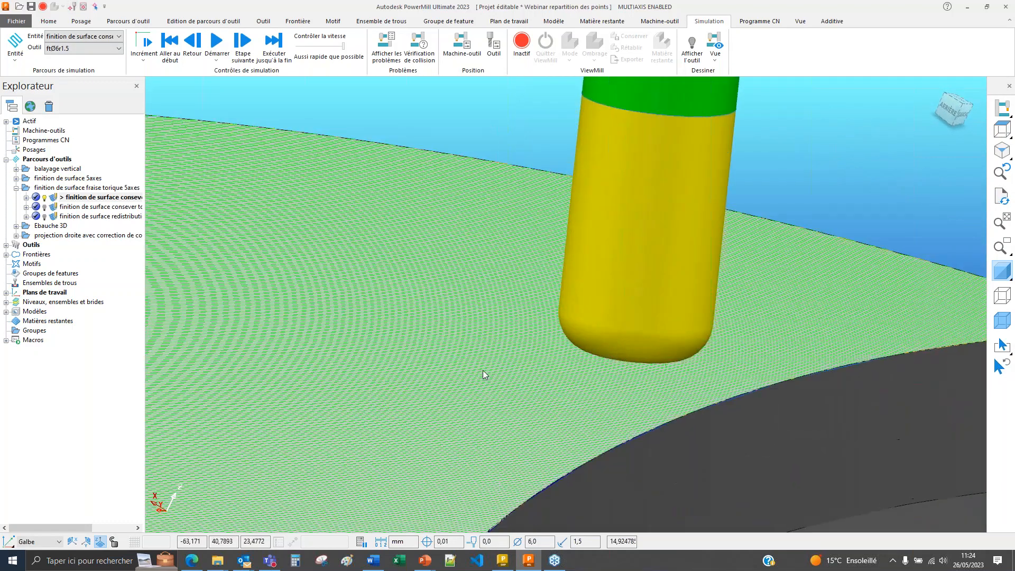
- Hide the model shading, inspect the toroidal-cutter passes up close, and reposition the cutter at another point on the toolpath
left_click(1007, 270)
scroll(575, 302, "down", 3)
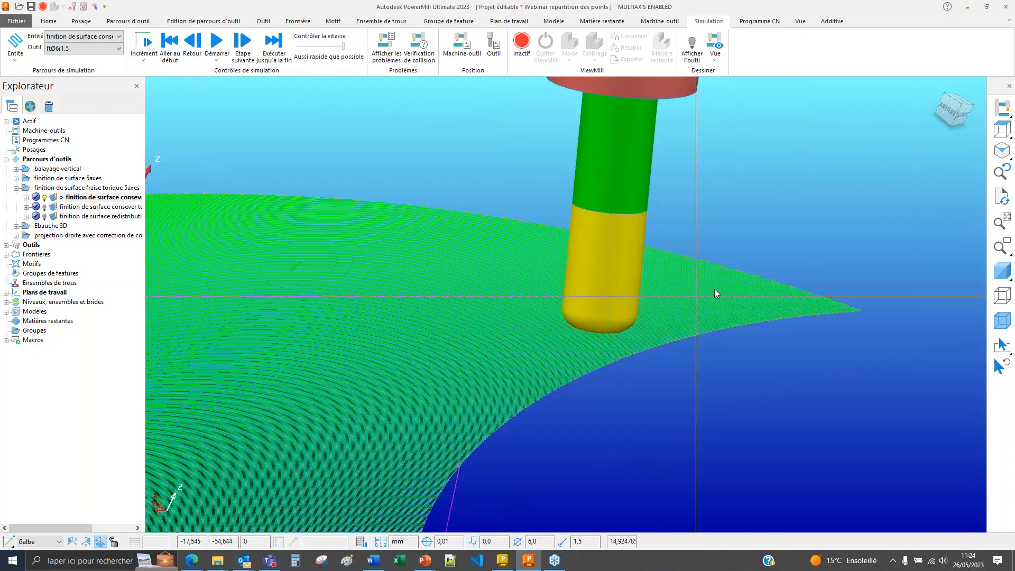
mouse_move(716, 290)
middle_mouse_down()
mouse_move(759, 270)
mouse_move(638, 347)
middle_mouse_up()
scroll(656, 345, "up", 3)
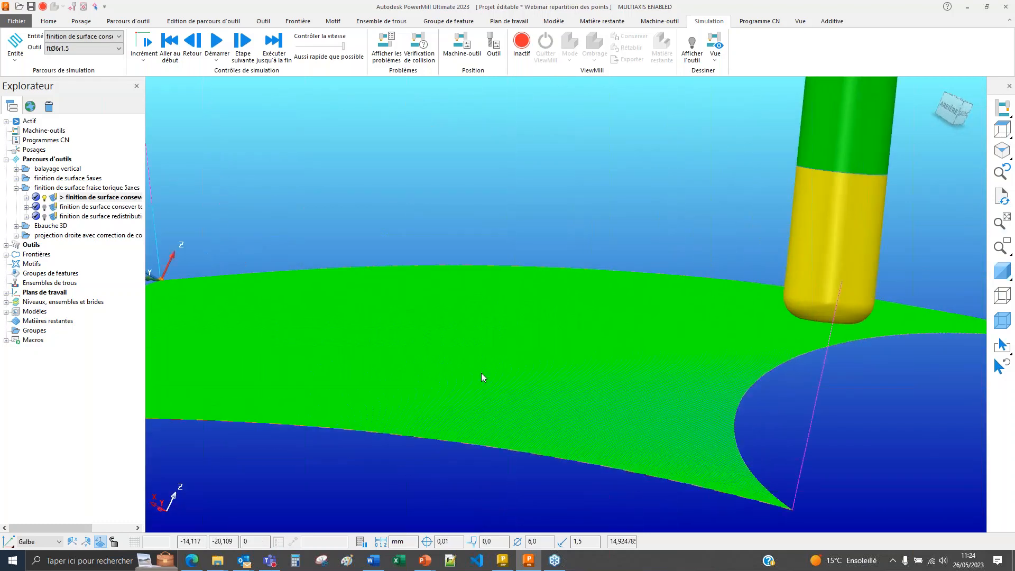
scroll(461, 331, "up", 8)
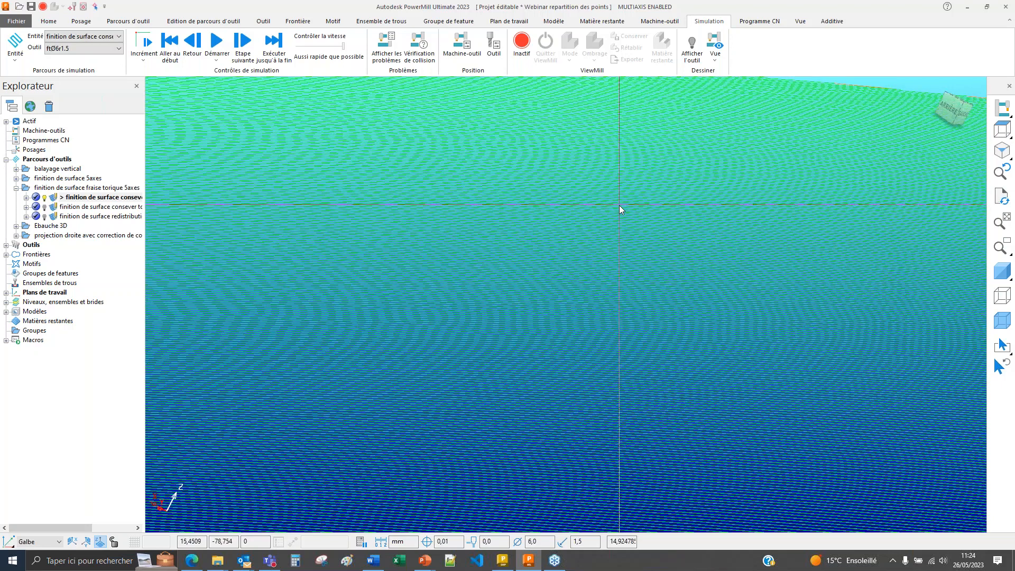
scroll(622, 207, "down", 5)
right_click(418, 262)
left_click(472, 160)
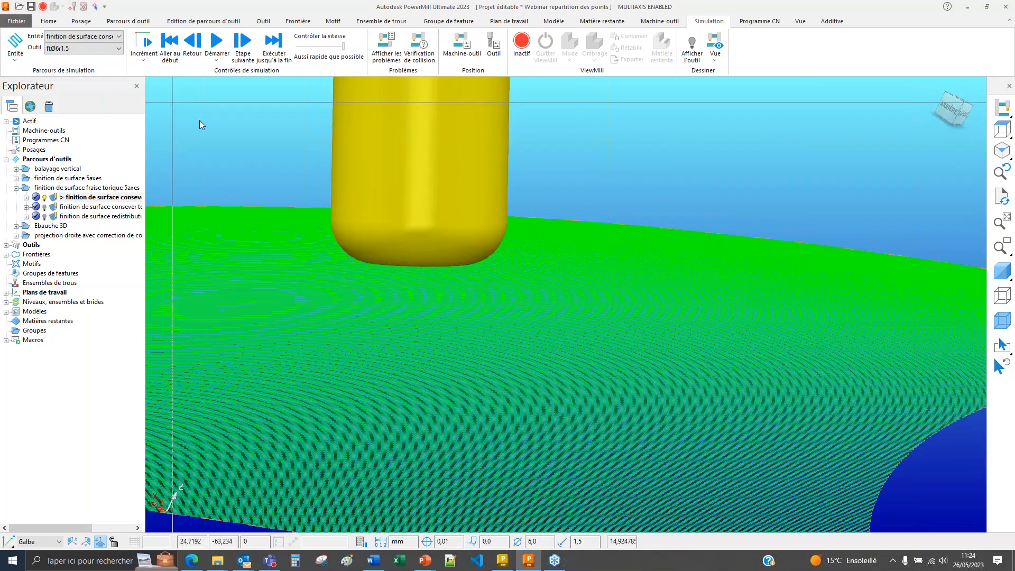
- Toggle the default toroidal-cutter toolpath's display off and on, and inspect its passes closely over the shaded model
left_click(44, 197)
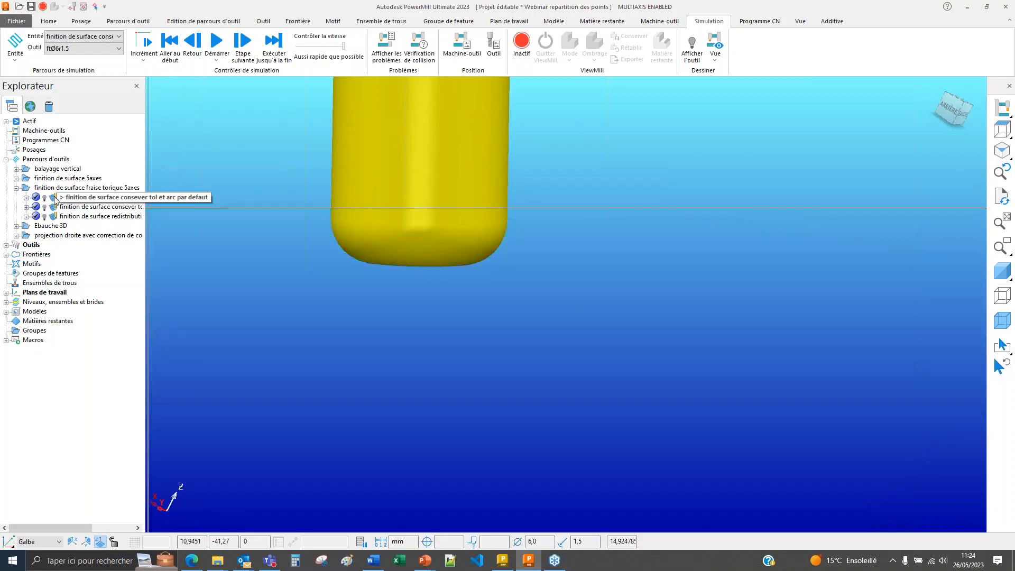
left_click(44, 197)
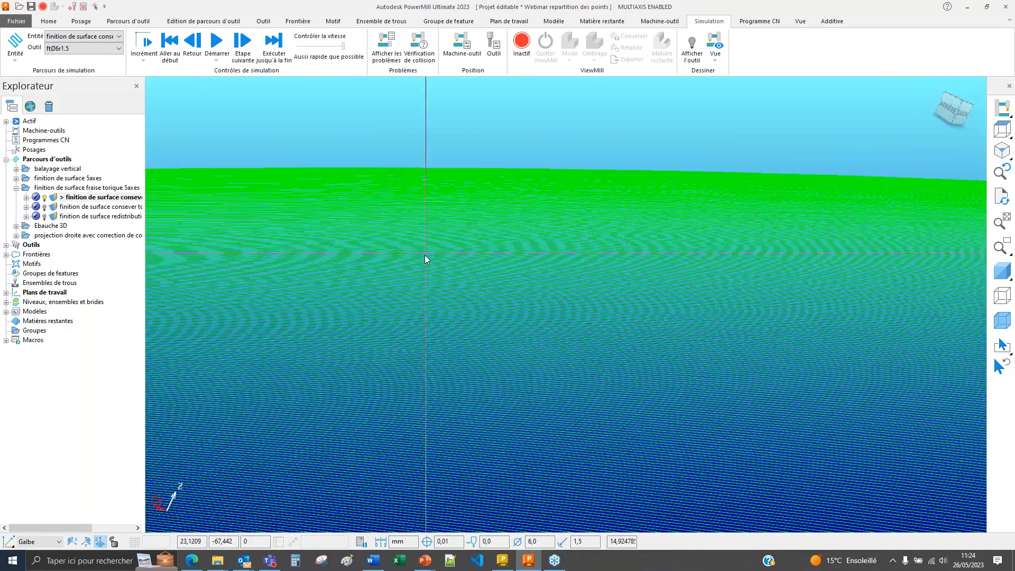
middle_click_drag(426, 259, 691, 110)
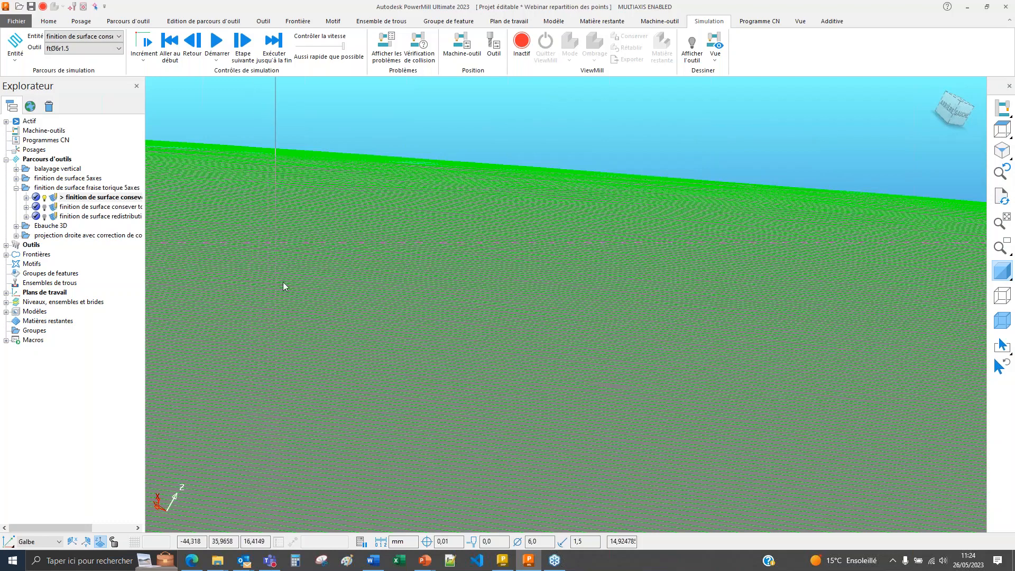
scroll(548, 328, "down", 2)
scroll(324, 316, "down", 2)
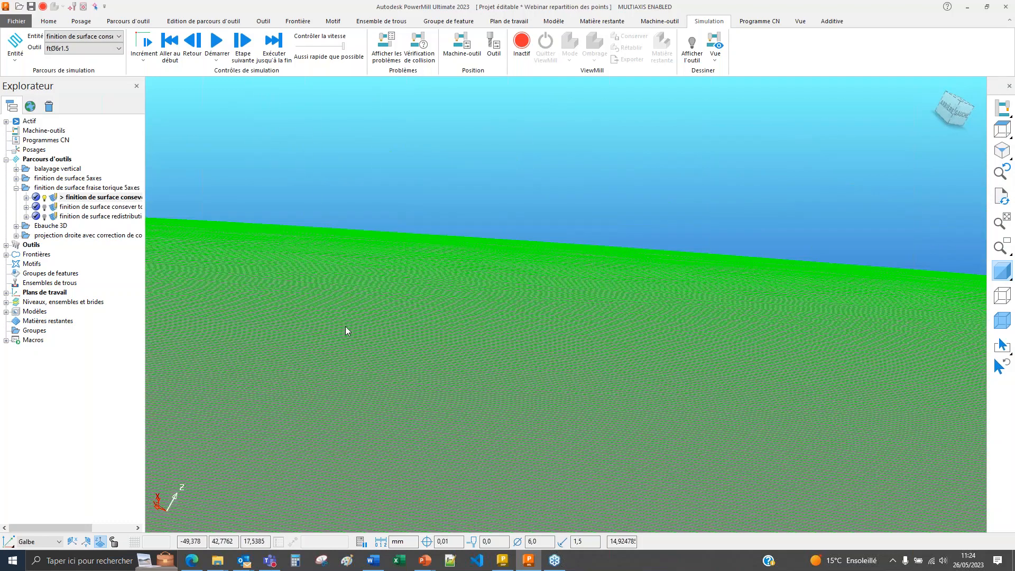
scroll(236, 354, "up", 2)
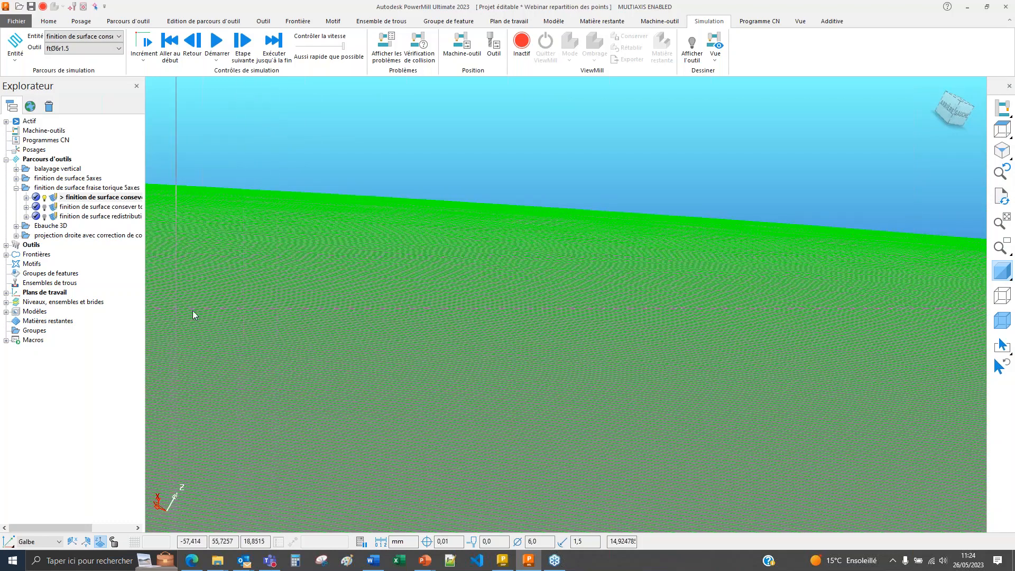
- Activate the toroidal-cutter toolpath preserving tolerance and arcs with separation 2, and review its point distribution settings beside the passes
double_click(55, 208)
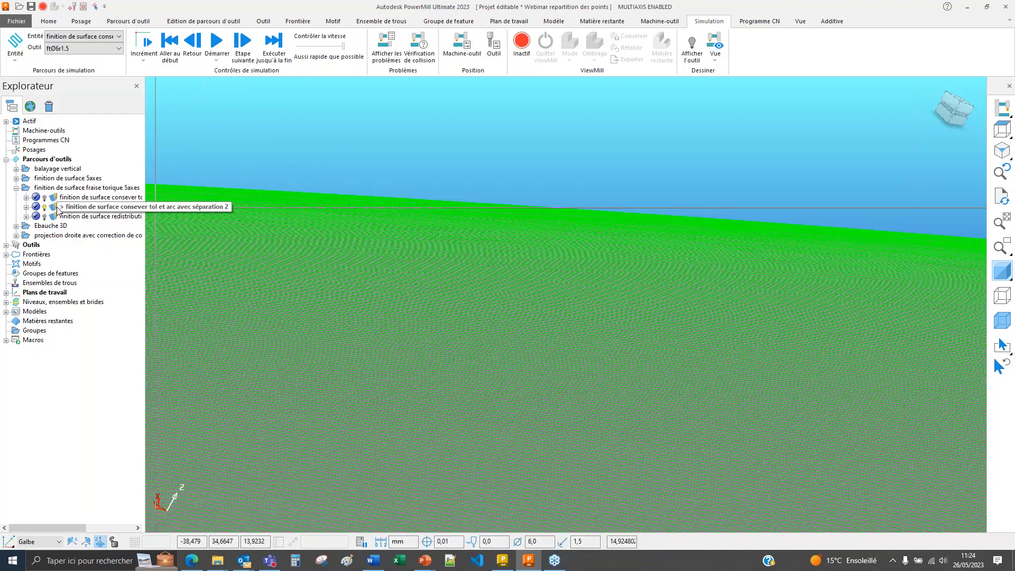
right_click(58, 209)
left_click(71, 217)
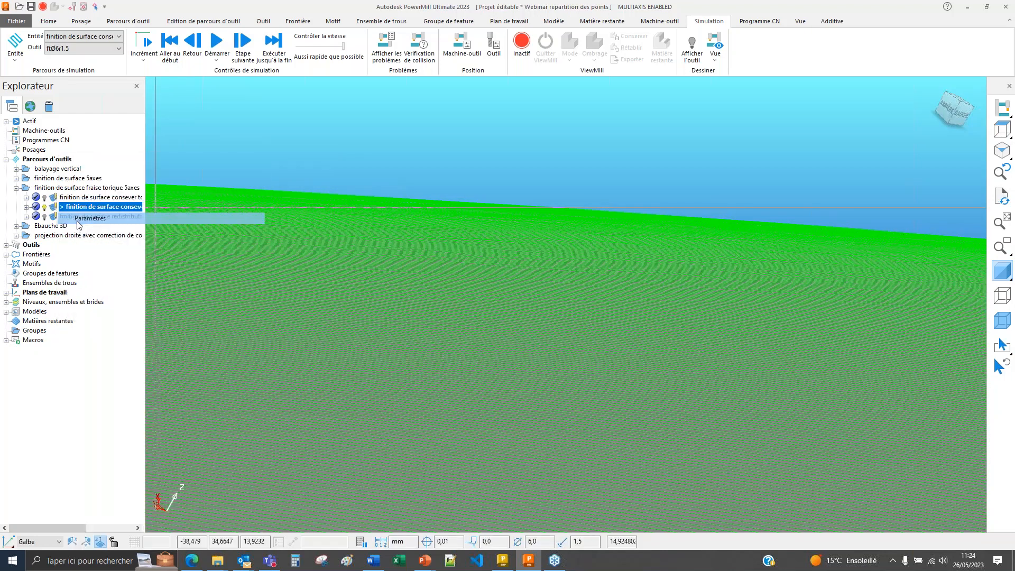
left_click(132, 290)
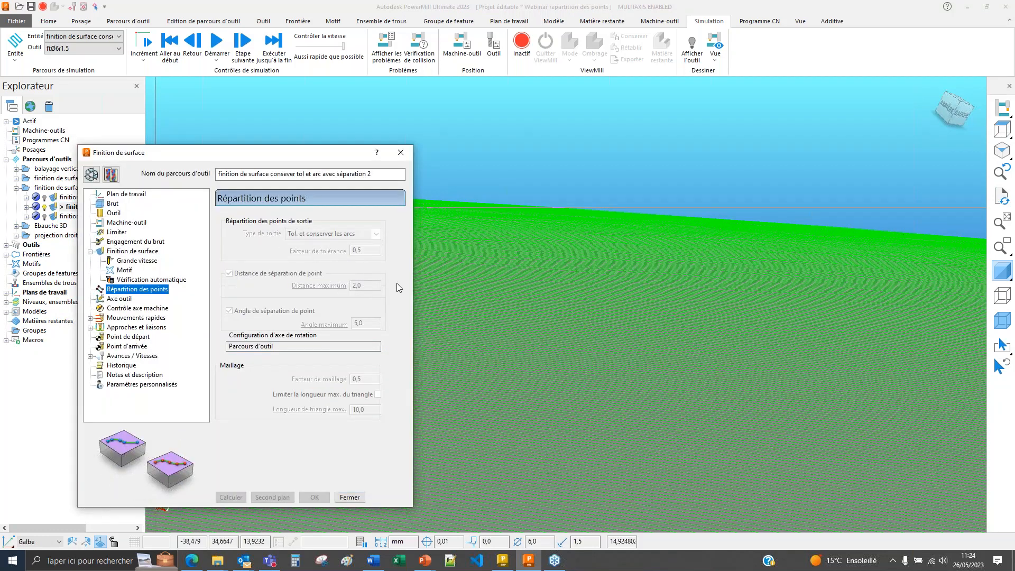
middle_click_drag(525, 351, 624, 259)
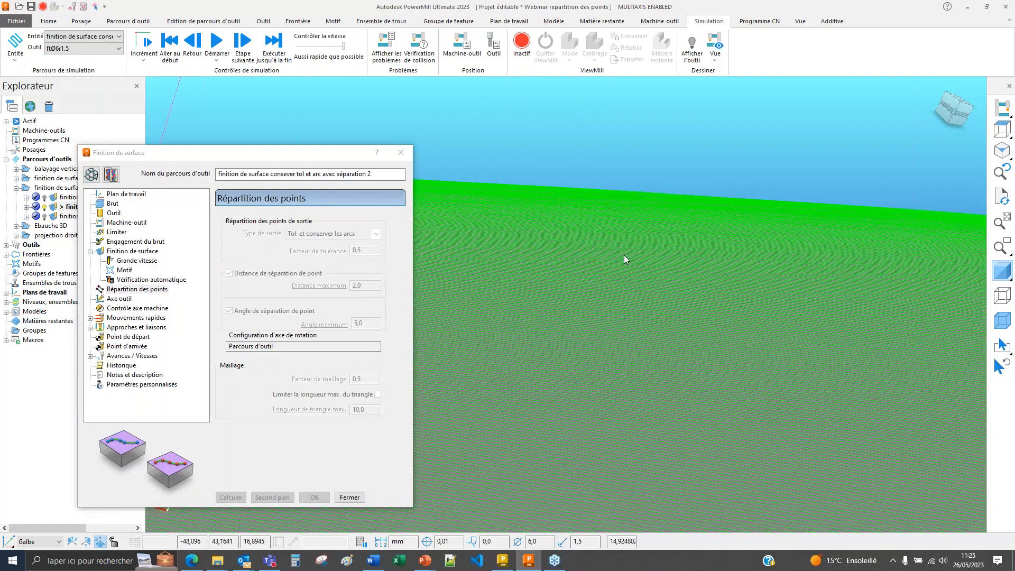
middle_click_drag(486, 301, 585, 276)
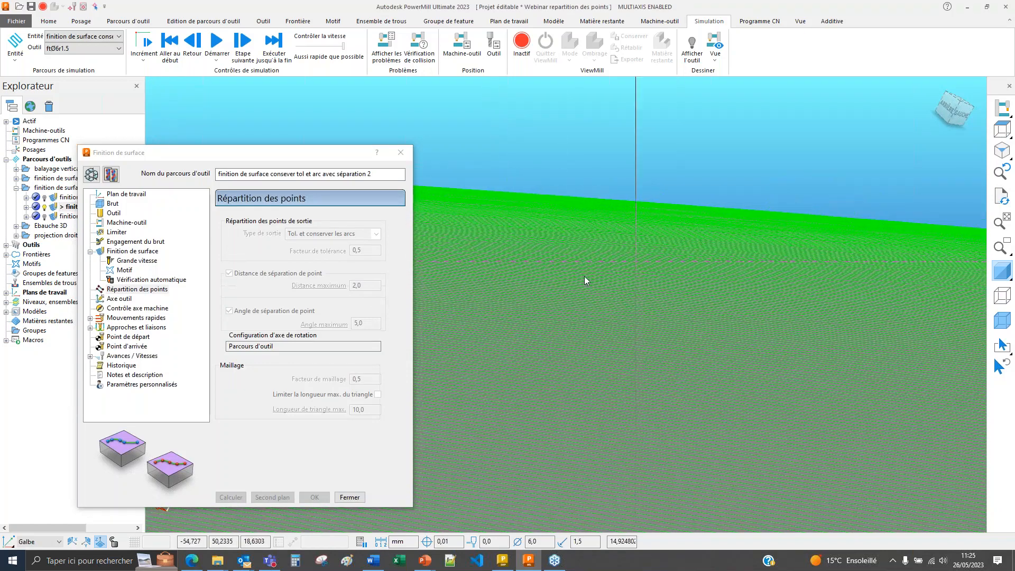
- Activate the toroidal-cutter redistribution toolpath with separation 2, inspect its settings and passes over the shaded model, and close the settings
left_click(55, 216)
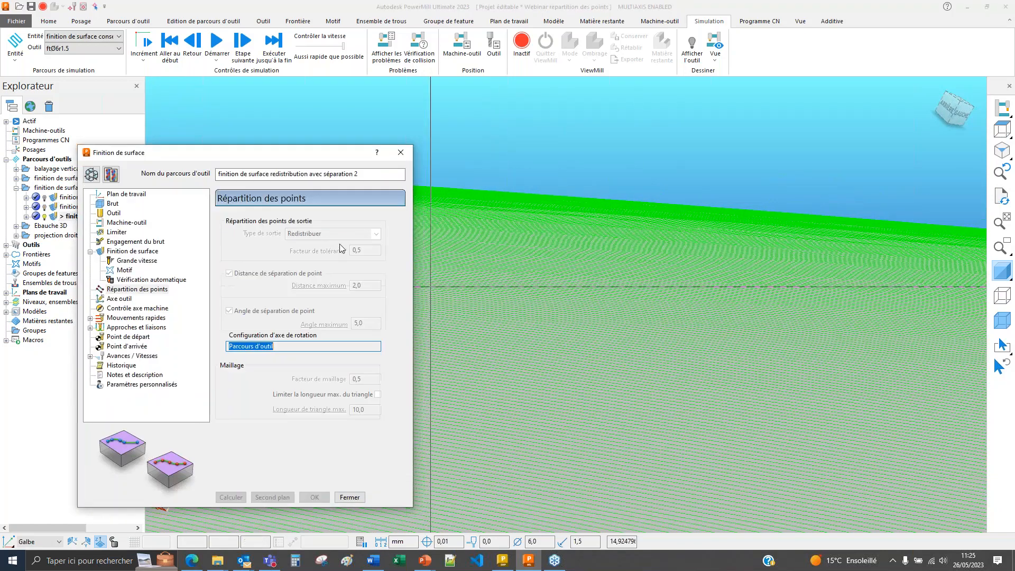
middle_click_drag(676, 171, 526, 331)
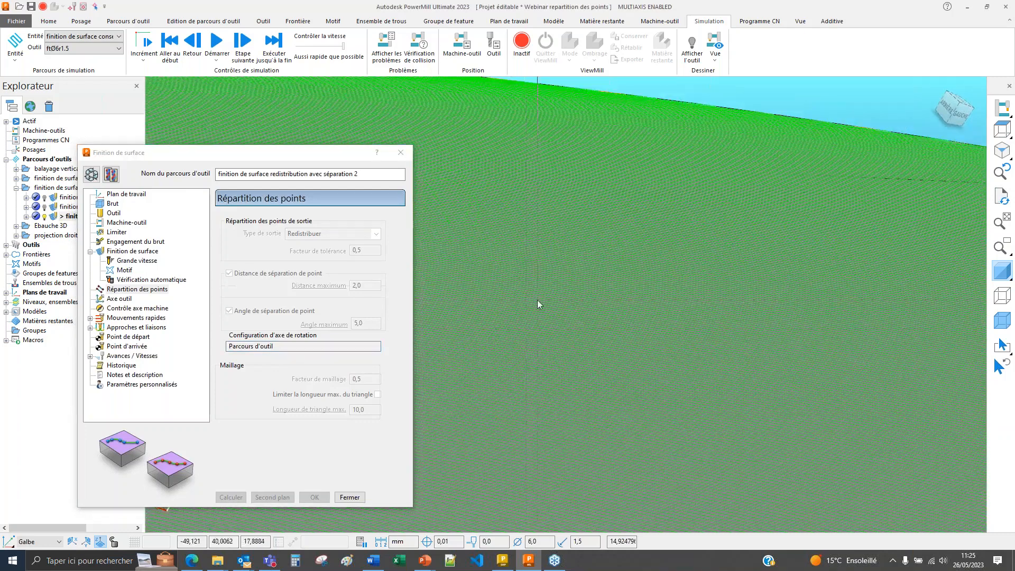
scroll(537, 300, "down", 4)
left_click(358, 499)
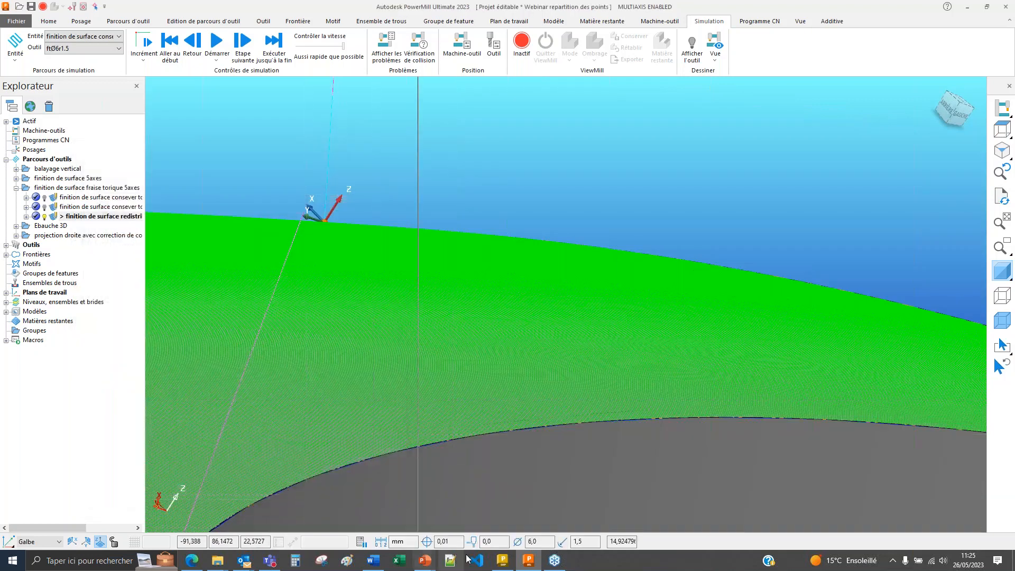
- Switch to the PowerPoint slideshow, revisit the redistribution versus tolerance comparison, and advance to the "Usinage par plans parallèles Z" slide
mouse_move(377, 567)
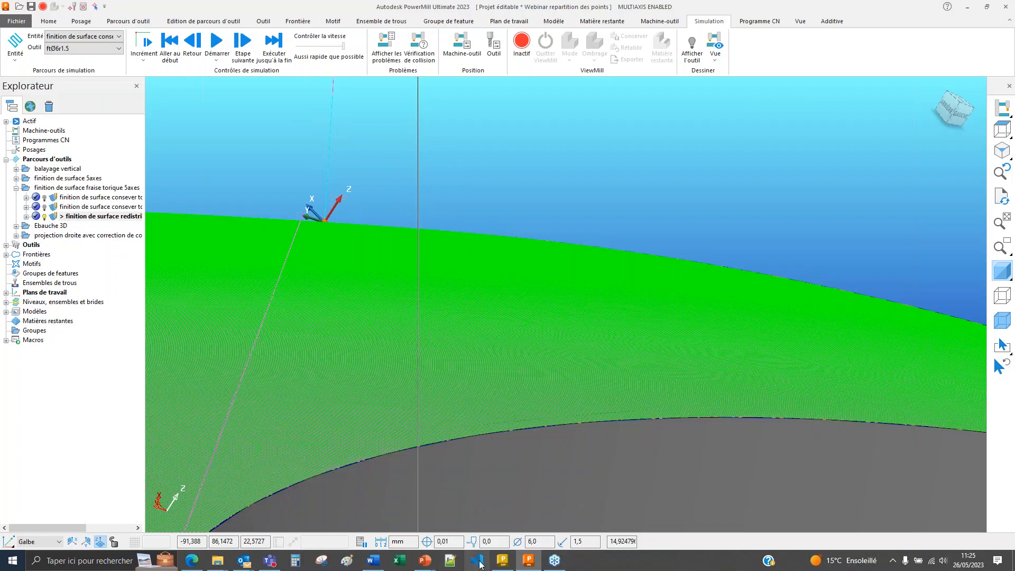
mouse_move(426, 564)
left_click(423, 521)
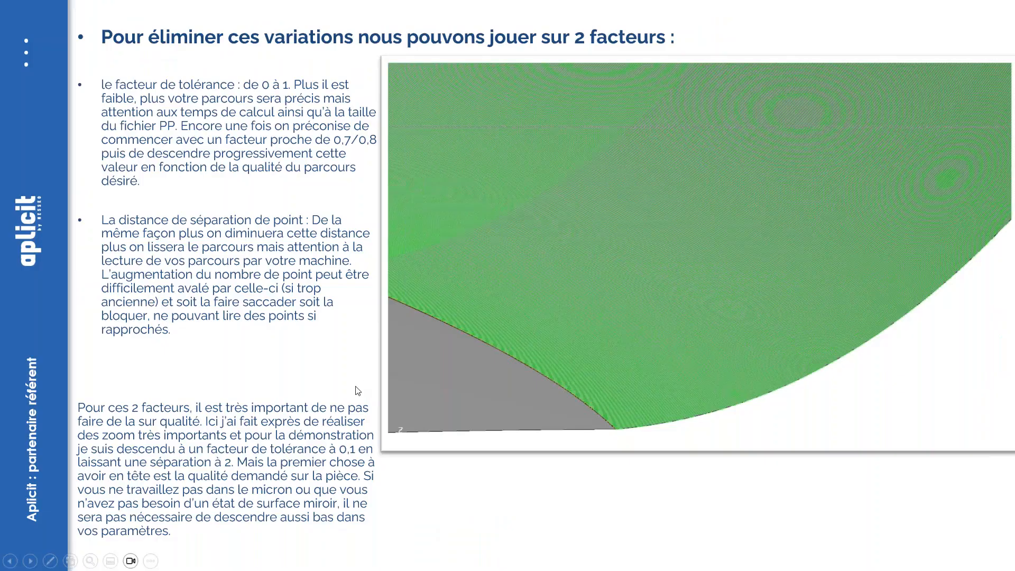
scroll(362, 400, "up", 4)
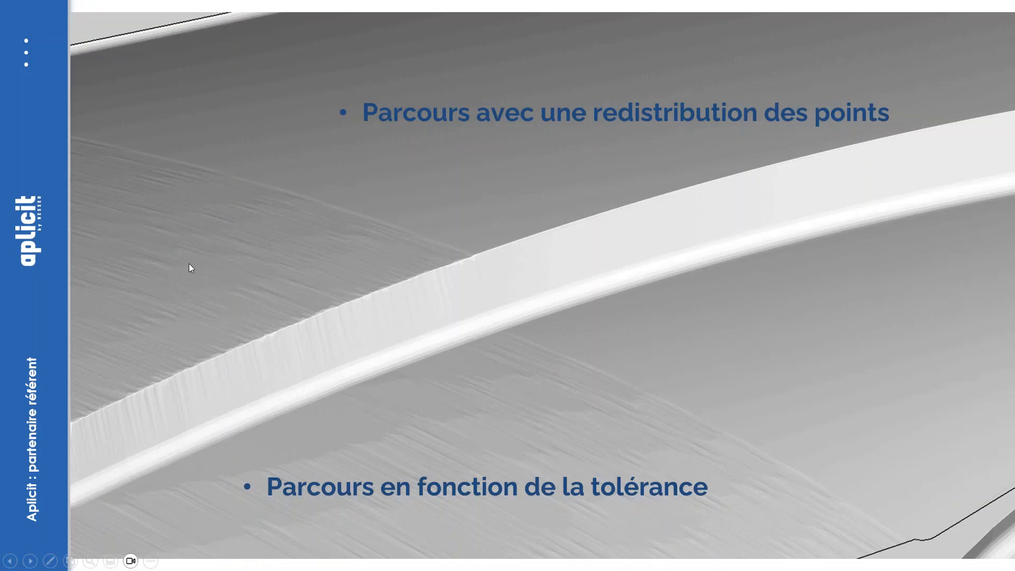
scroll(194, 269, "down", 3)
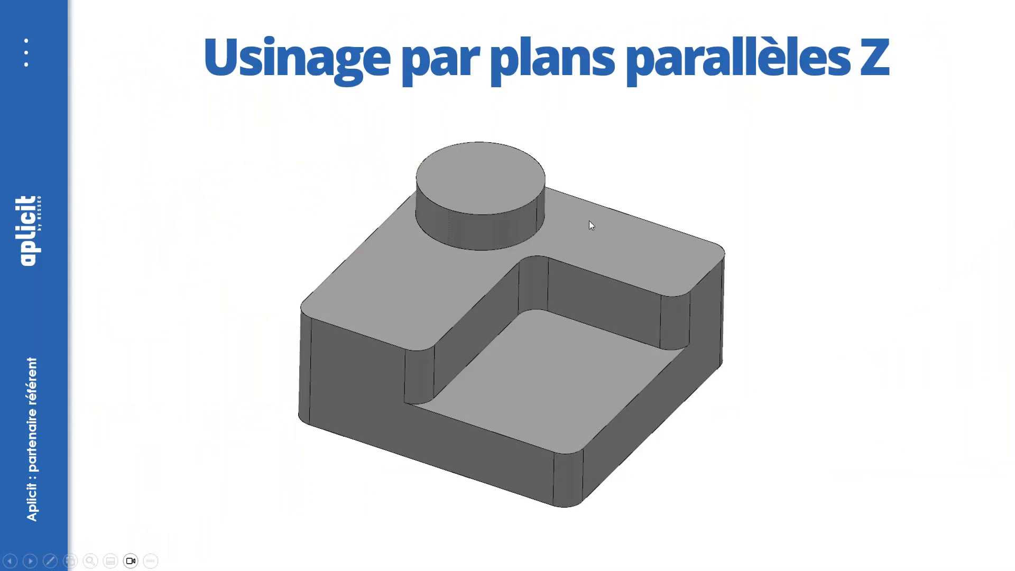
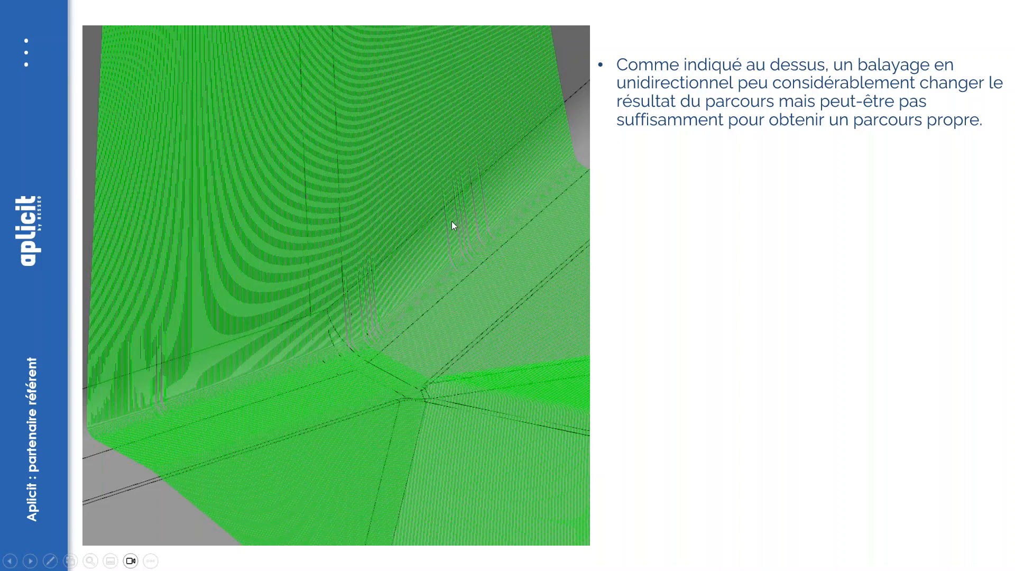
- Advance through the slides on point redistribution and mesh factors 0,5, 0,3 and 0,8, going back once to the redistribution slide
left_click(221, 361)
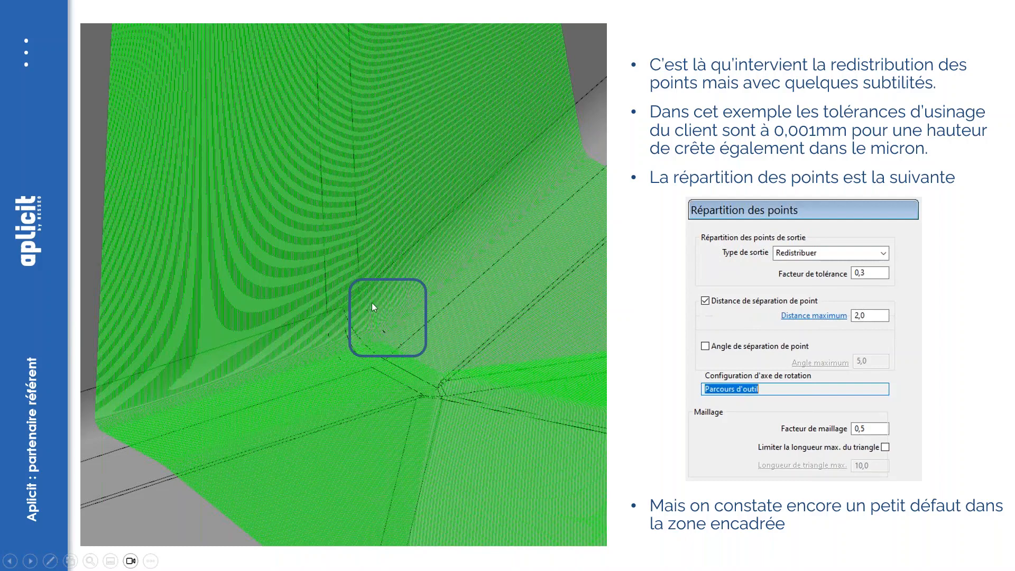
left_click(374, 338)
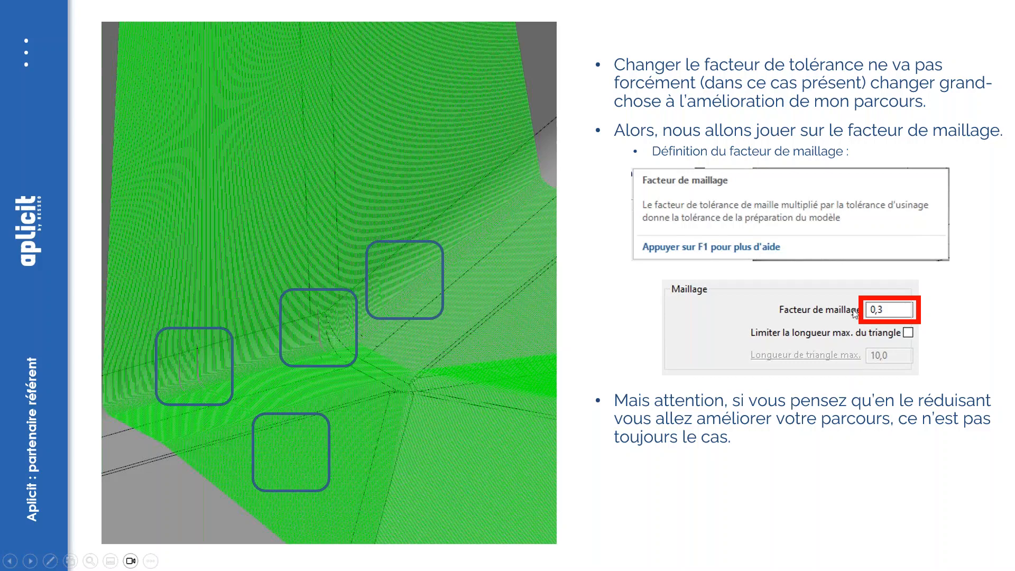
key("Right")
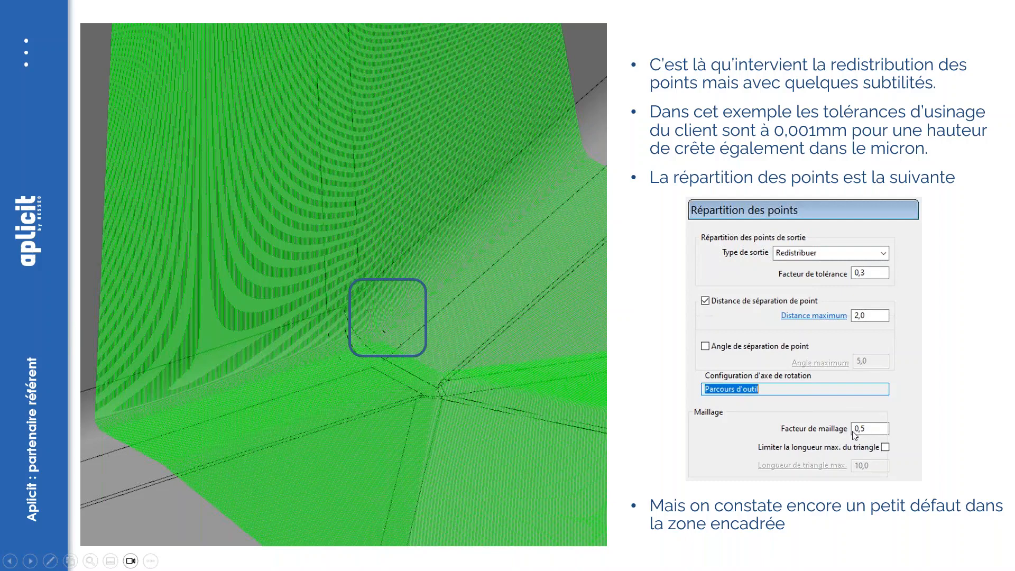
left_click(267, 352)
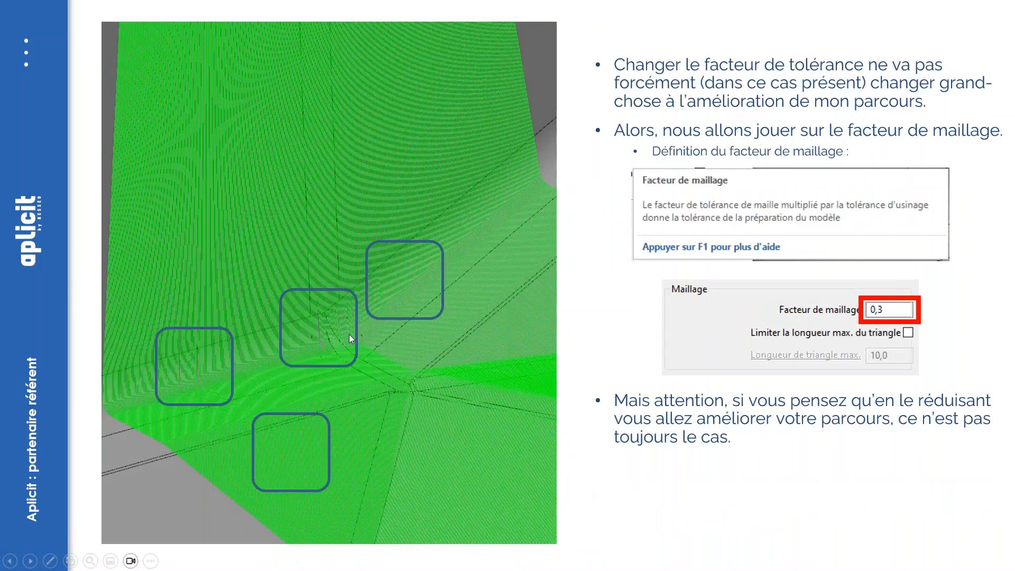
left_click(668, 319)
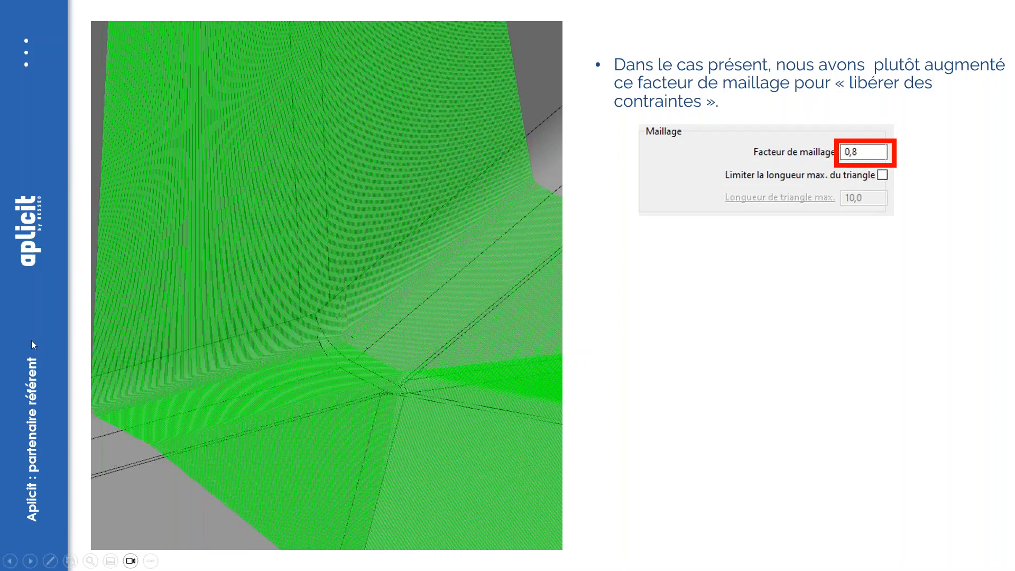
- Switch to PowerMill, deactivate the "Ebauche 3D" arc-insertion toolpath, and activate "Usinage Client" in the straight-line projection folder
key("alt+Tab")
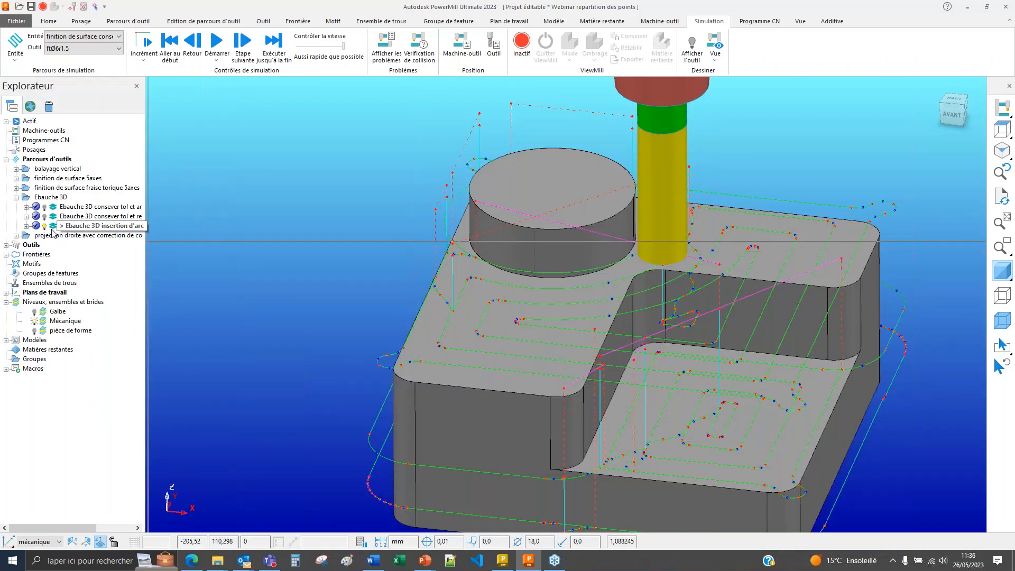
double_click(52, 229)
left_click(16, 198)
left_click(17, 207)
double_click(55, 218)
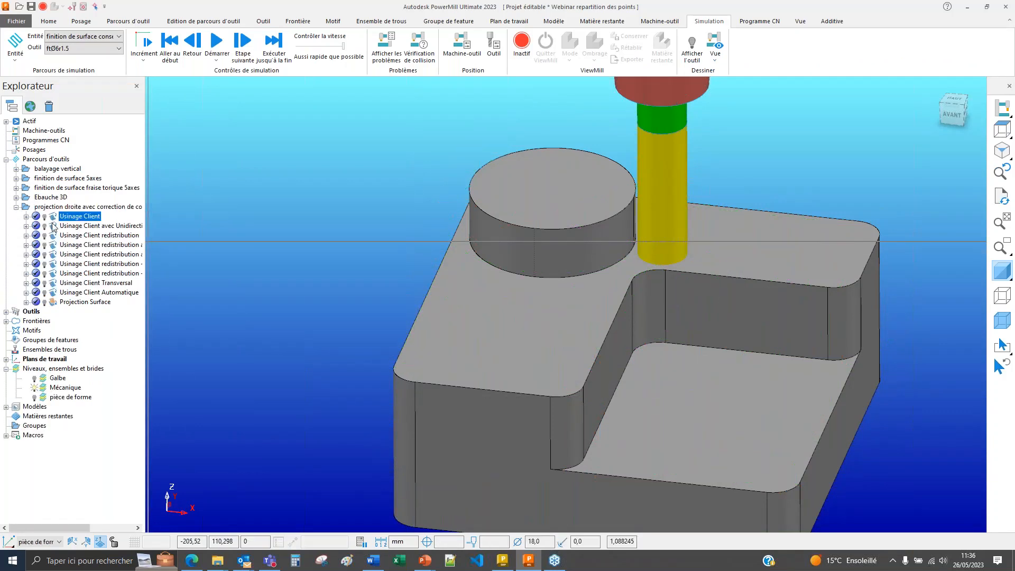
- Display the "pièce de forme" level instead of "Mécanique" and frame the form part with its toolpath
left_click(35, 397)
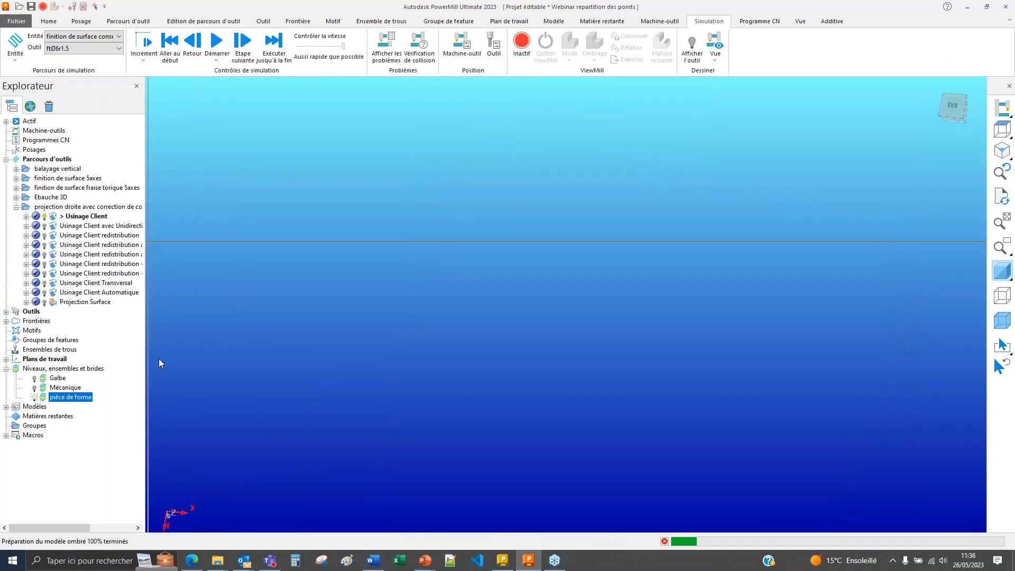
left_click(1000, 222)
middle_click_drag(569, 243, 586, 222)
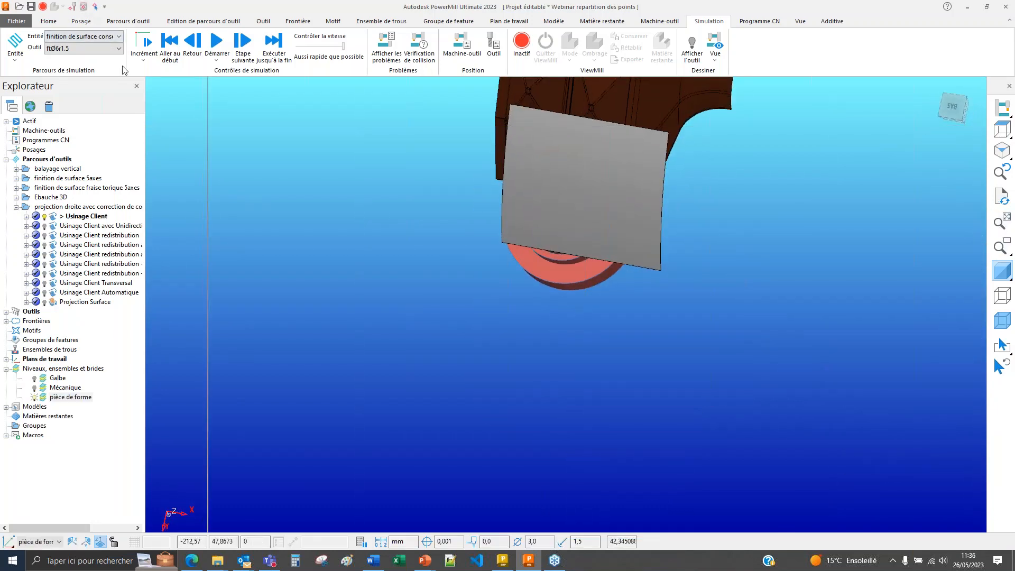
middle_click_drag(207, 249, 380, 450)
scroll(460, 450, "up", 3)
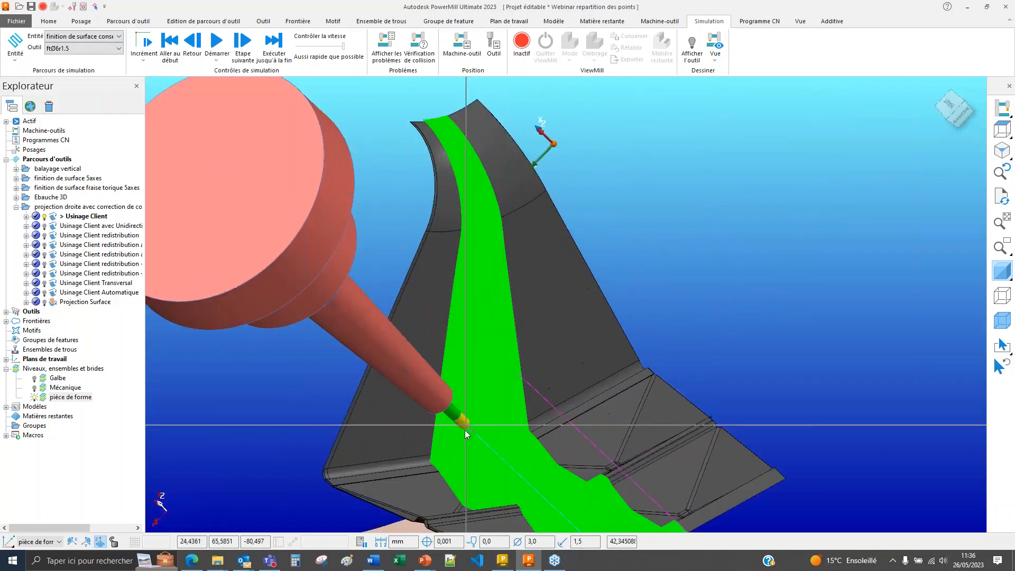
- Simulate the "Usinage Client" toolpath from a point near the lower bend of the green passes
right_click(455, 455)
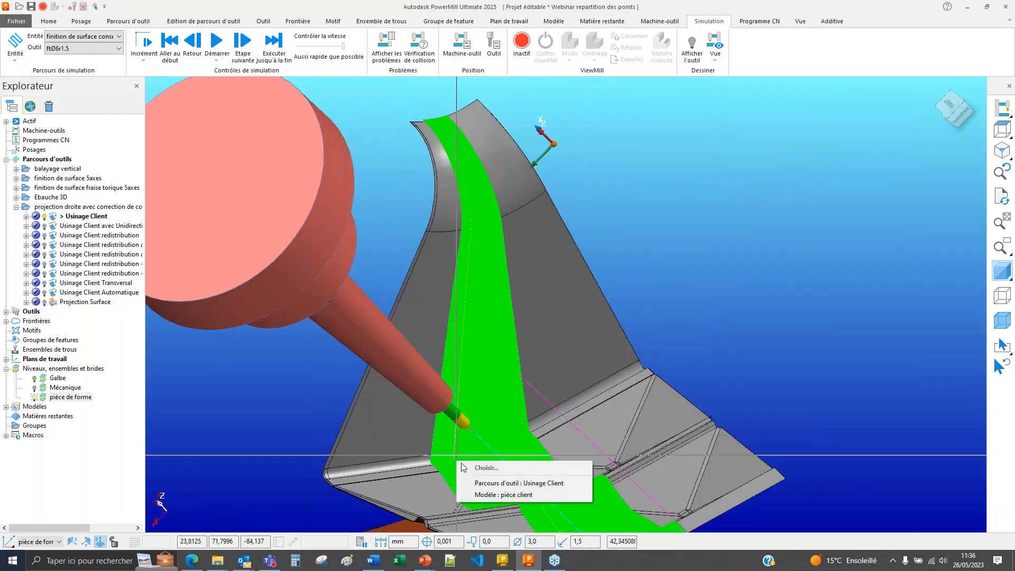
left_click(476, 484)
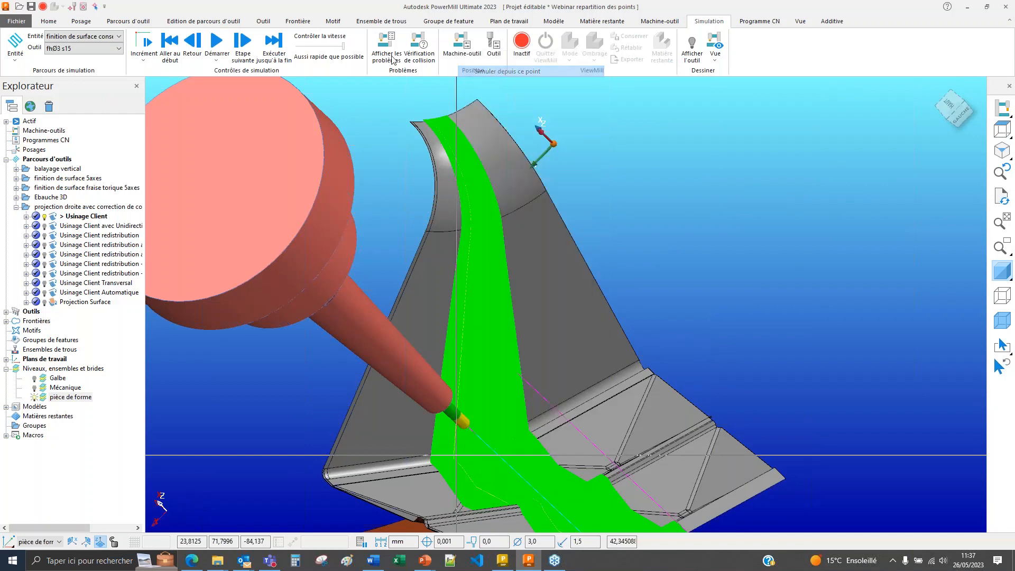
left_click(508, 71)
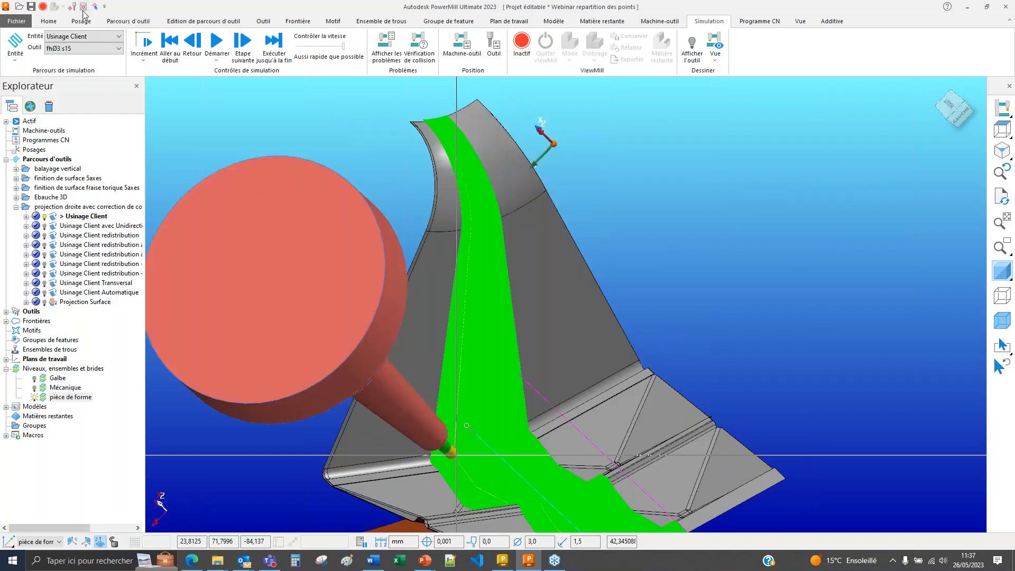
- Simulate "Usinage Client" from a point partway up the tall wall and examine the tool's orientation from several angles
left_click(57, 217)
scroll(633, 333, "up", 5)
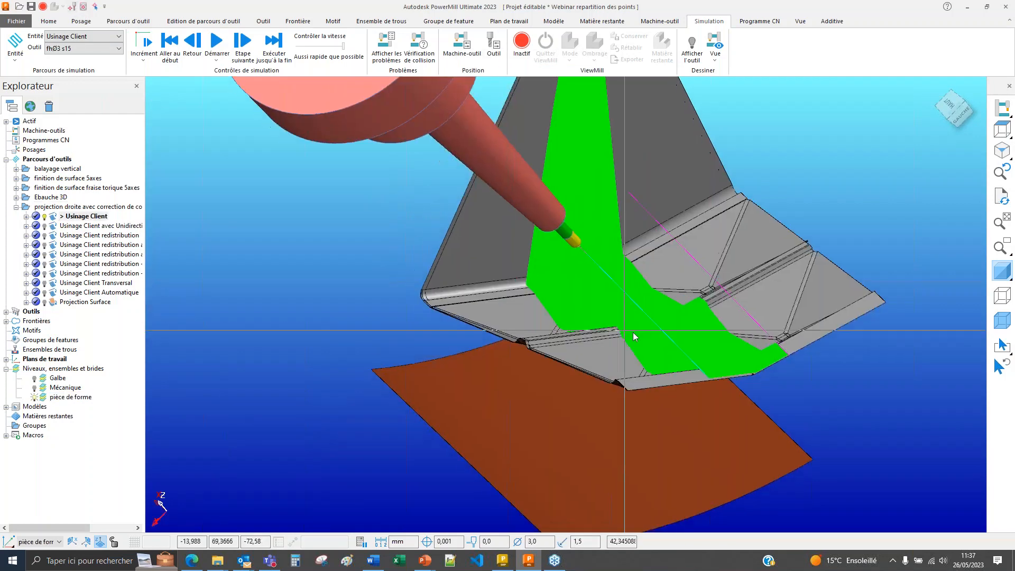
scroll(640, 283, "down", 3)
mouse_move(617, 337)
middle_mouse_down("shift")
mouse_move(556, 431)
mouse_move(509, 386)
mouse_move(531, 385)
mouse_move(550, 407)
mouse_move(548, 338)
mouse_move(537, 351)
mouse_move(549, 237)
mouse_move(516, 186)
middle_mouse_up("shift")
scroll(561, 382, "down", 2)
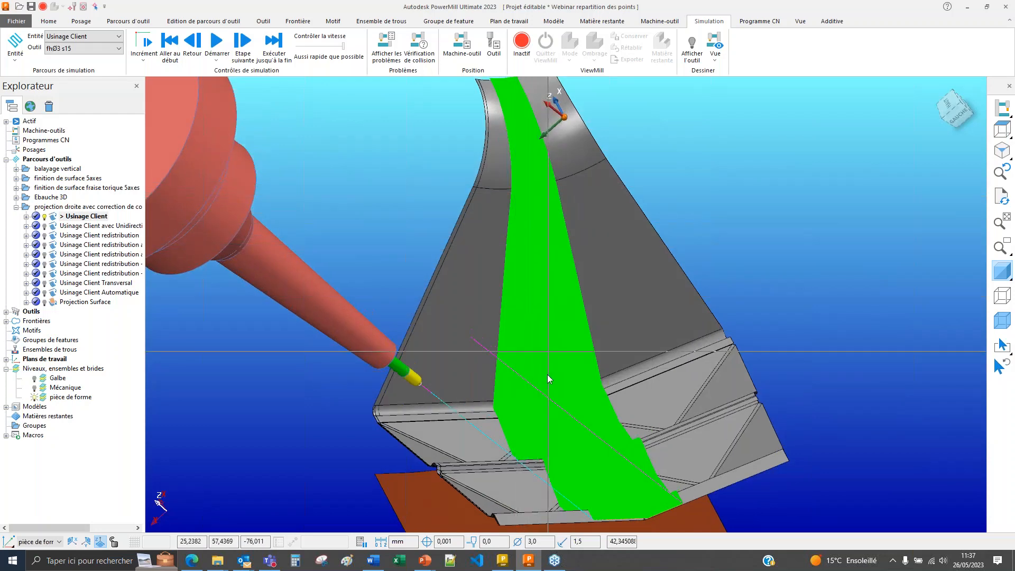
mouse_move(520, 403)
middle_mouse_down()
mouse_move(428, 374)
mouse_move(607, 471)
mouse_move(485, 315)
middle_mouse_up()
right_click(502, 316)
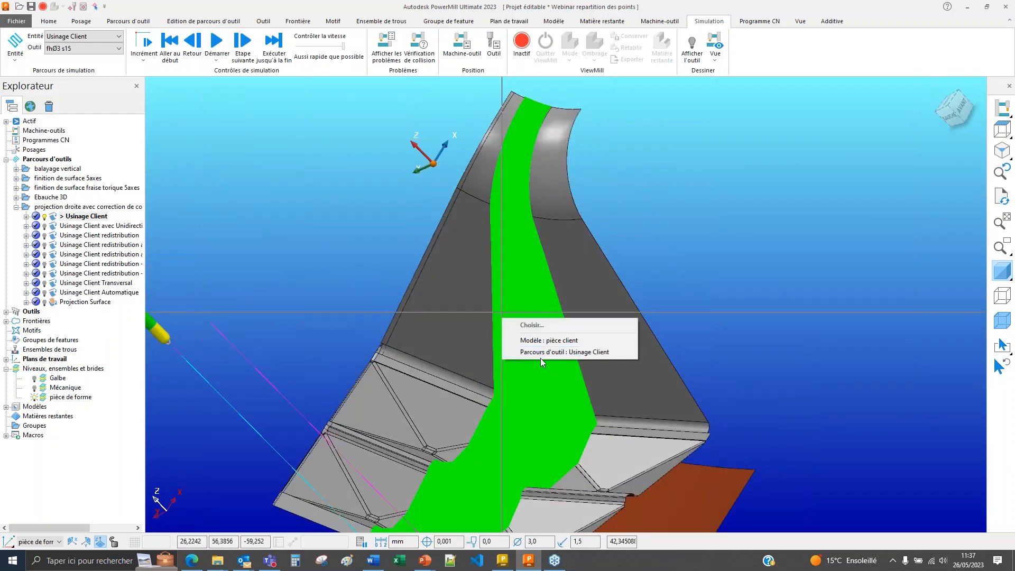
left_click(538, 349)
left_click(538, 175)
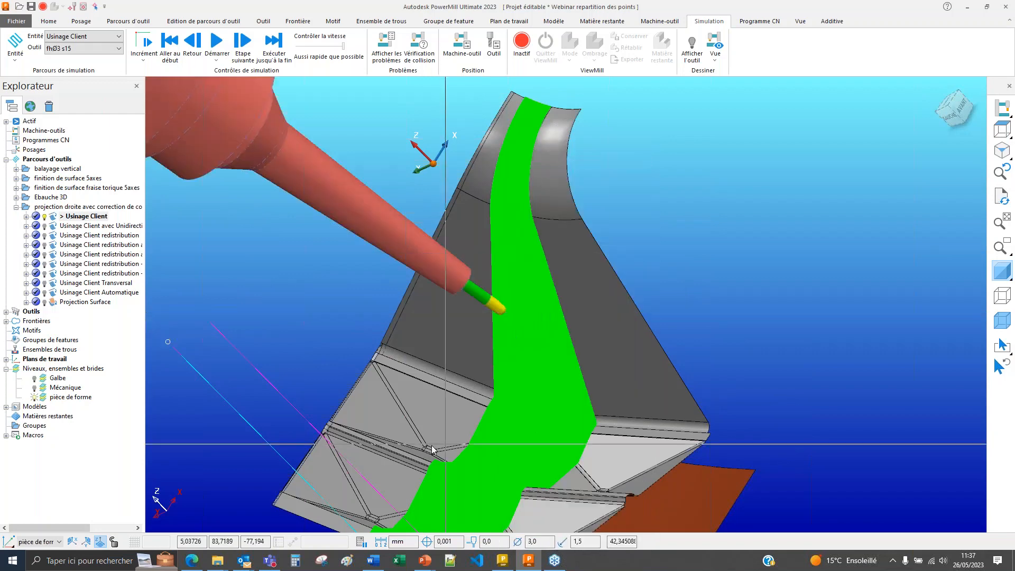
middle_click_drag(423, 402, 380, 433)
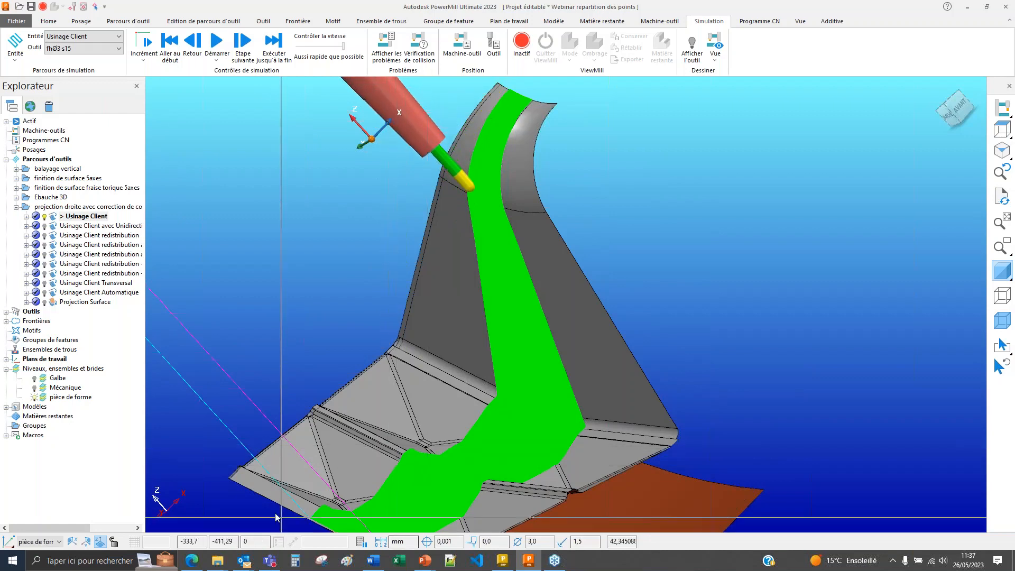
middle_click_drag(411, 491, 664, 425)
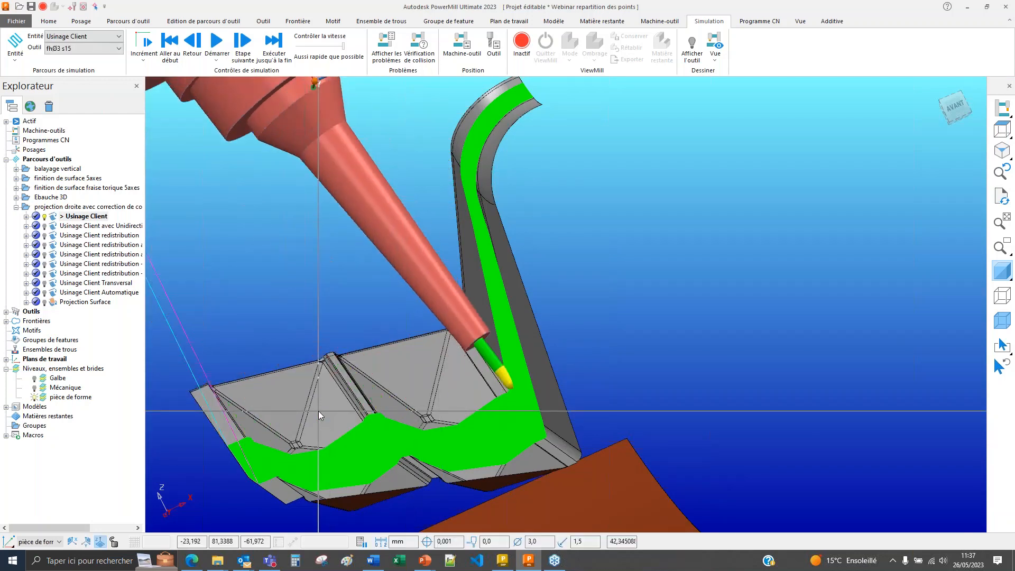
- Inspect the "Usinage Client" passes closely at the inner corner, open the toolpath's settings and create an editable copy
middle_click_drag(450, 507, 627, 278)
scroll(580, 511, "up", 3)
right_click(84, 217)
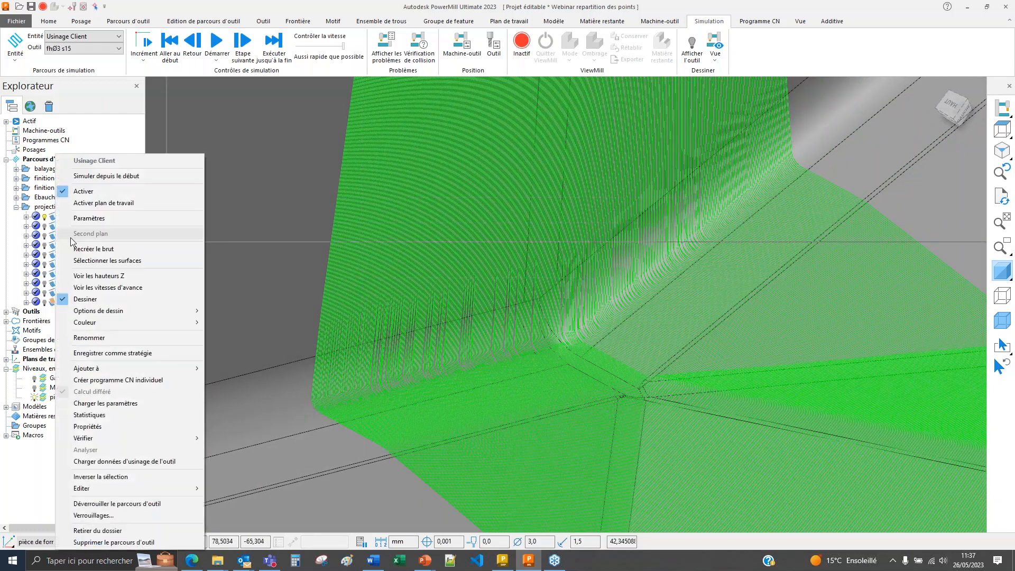
left_click(86, 220)
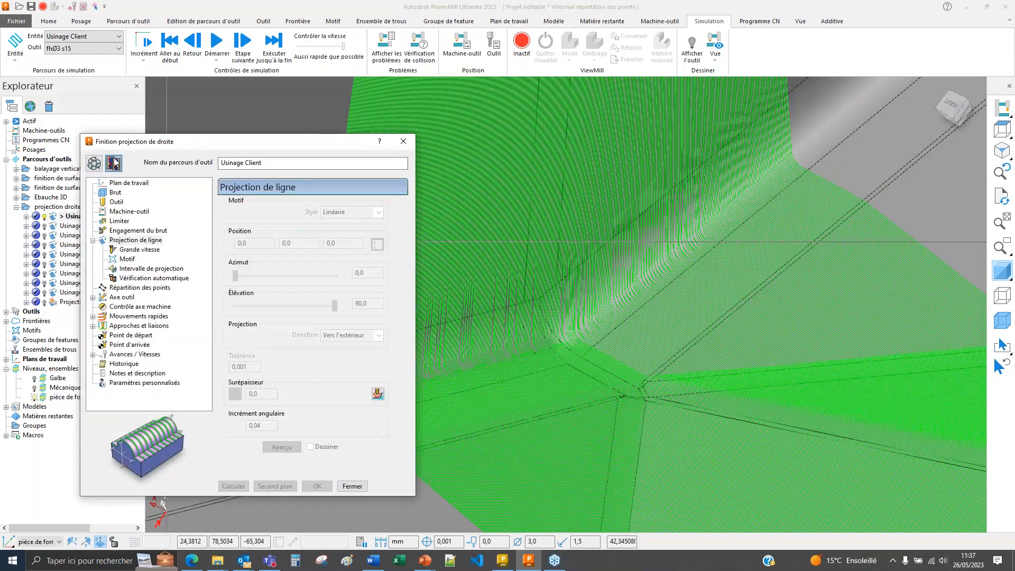
left_click_drag(107, 144, 68, 142)
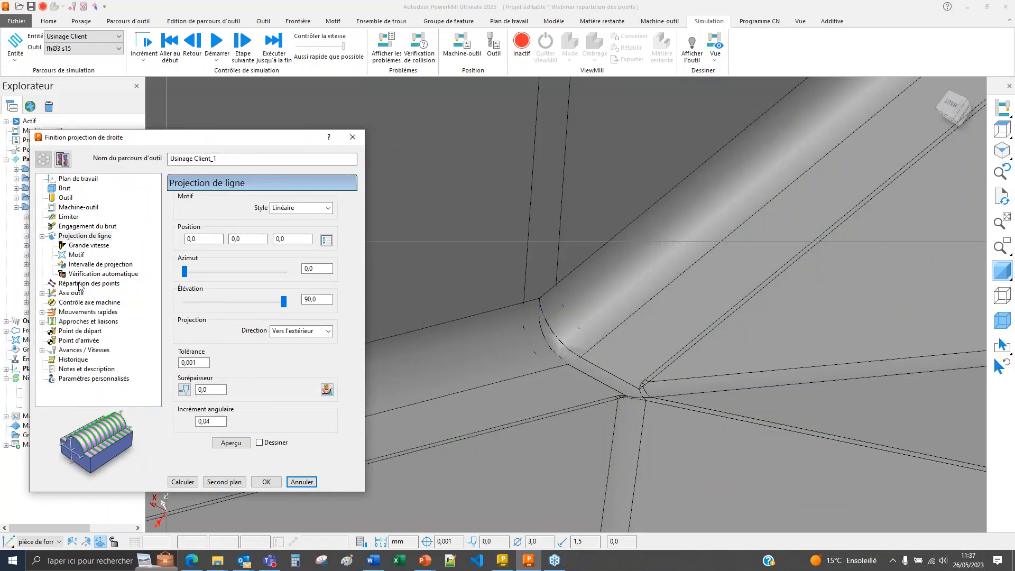
- Review the copy's tool axis, collision avoidance, automatic verification and point distribution settings
left_click(72, 294)
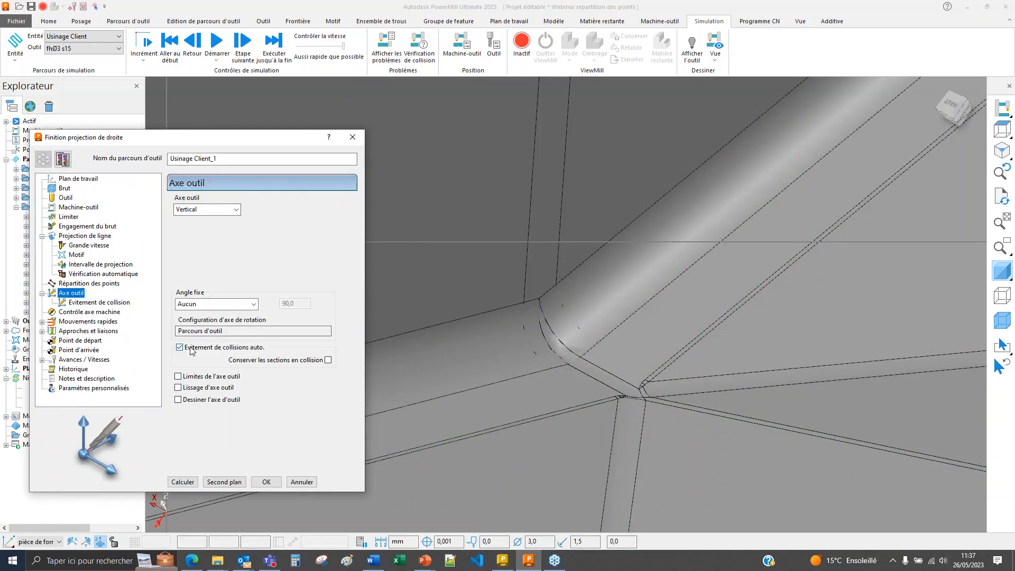
left_click(116, 303)
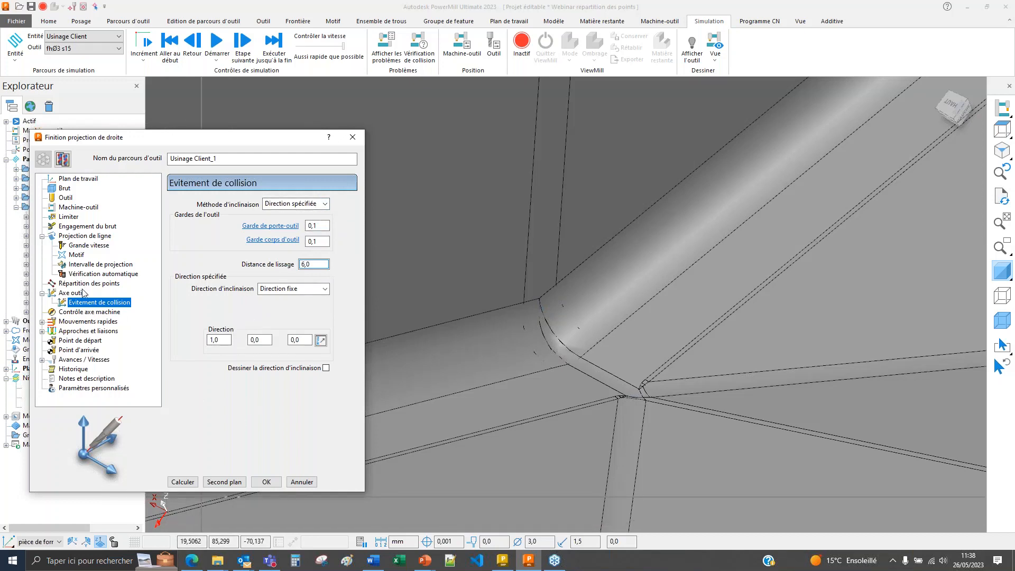
left_click(91, 275)
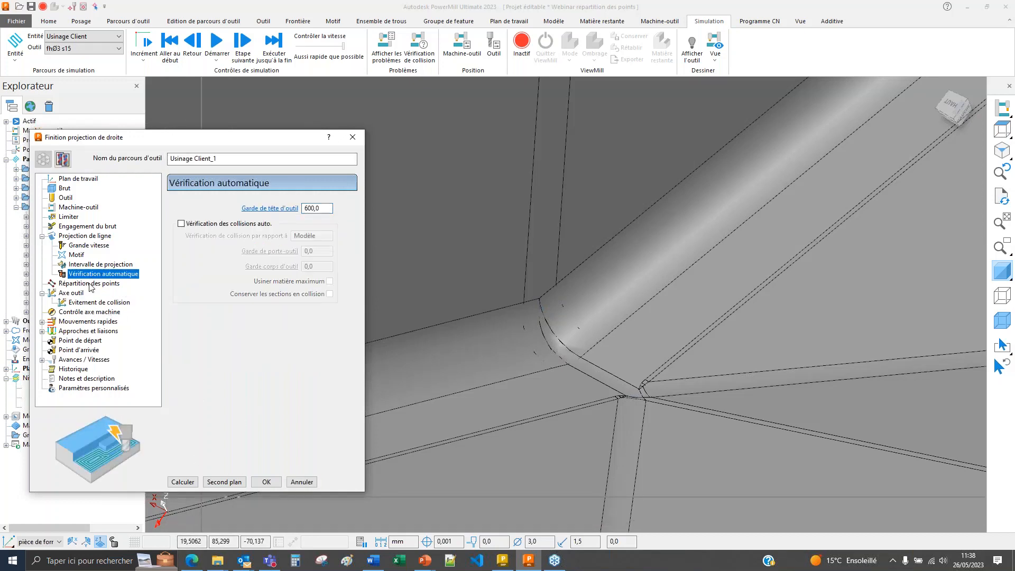
left_click(91, 284)
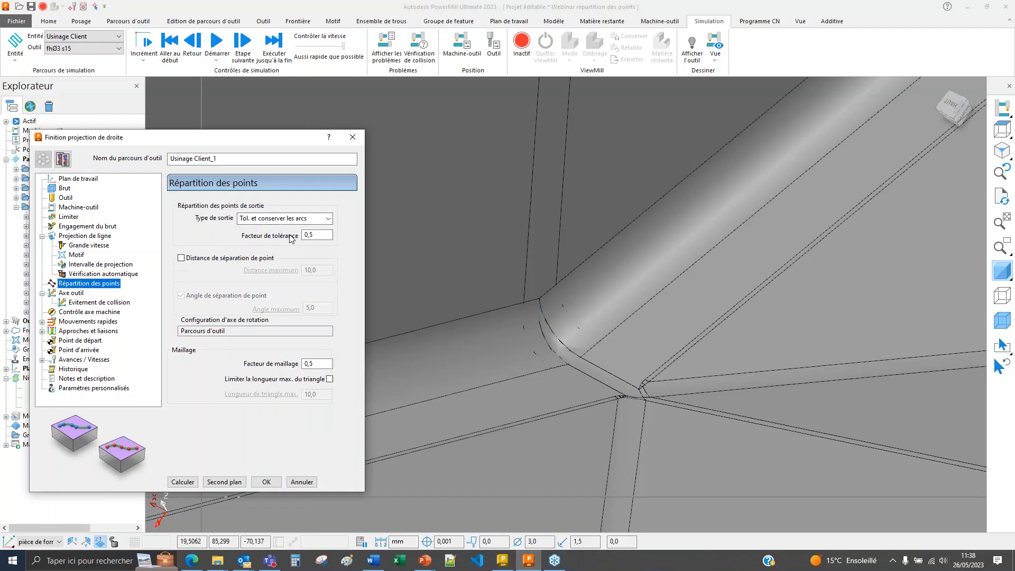
left_click_drag(126, 141, 152, 135)
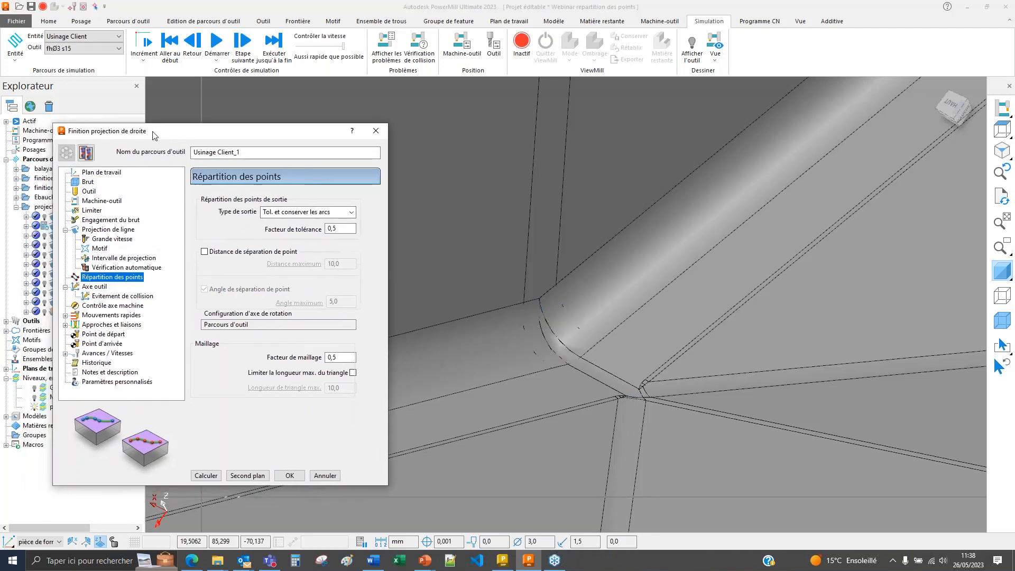
- Activate "Usinage Client avec Unidirectionnel", inspect its passes around the corner and show its pattern settings
left_click(52, 236)
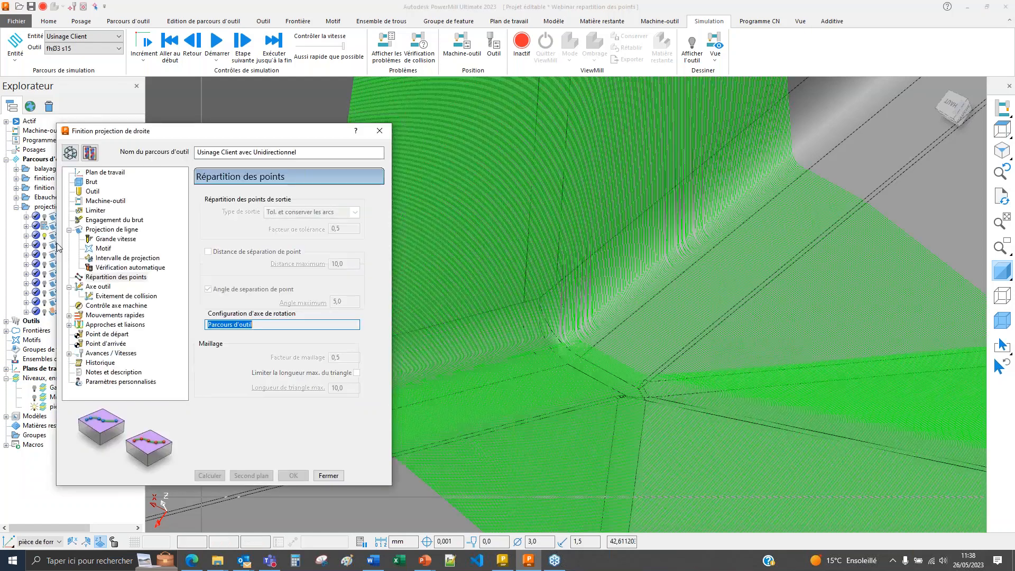
middle_click_drag(573, 319, 684, 341)
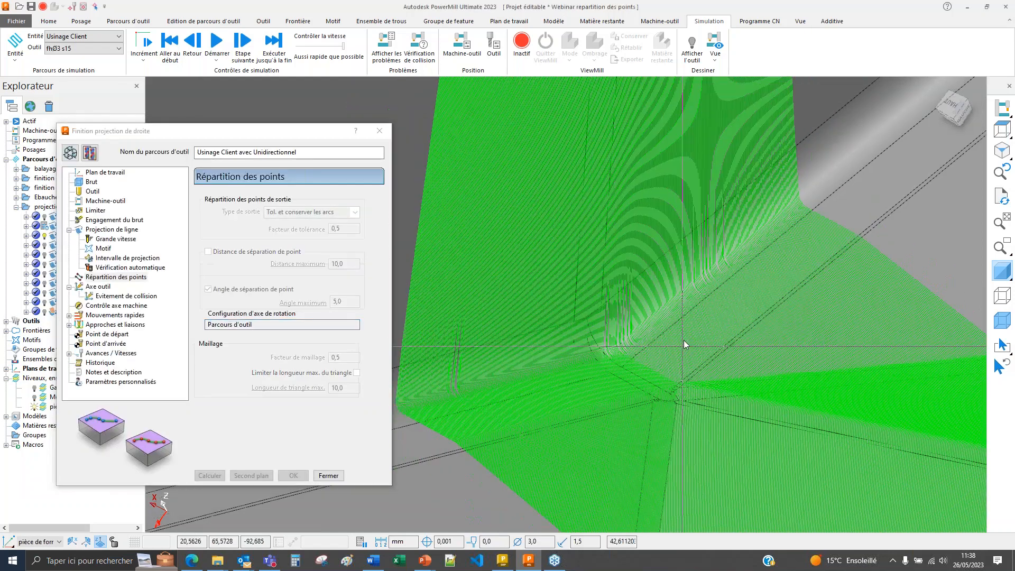
left_click(103, 248)
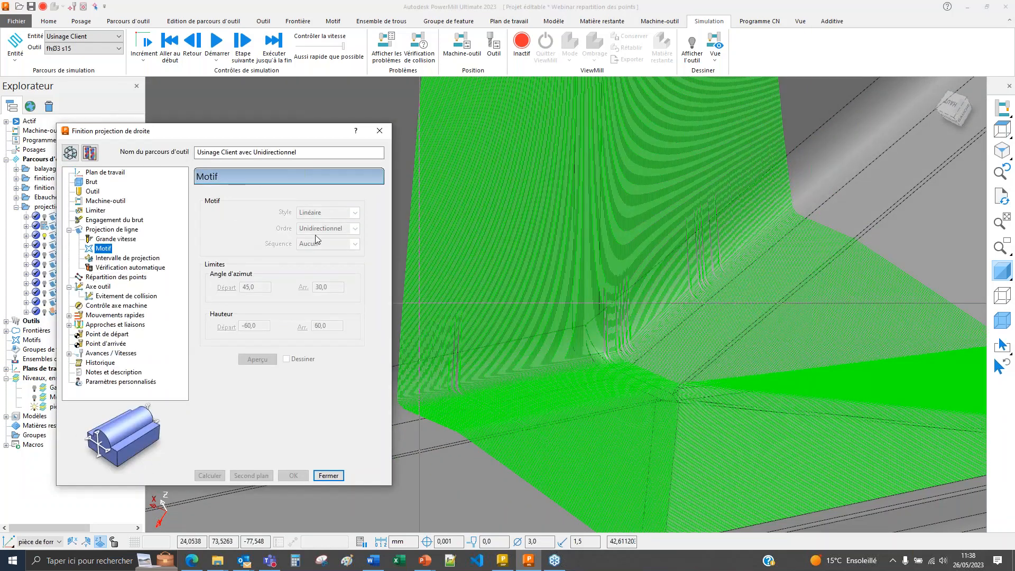
- Compare the pattern settings and passes of "Usinage Client" with the unidirectional version, and show the latter's point distribution settings
double_click(52, 217)
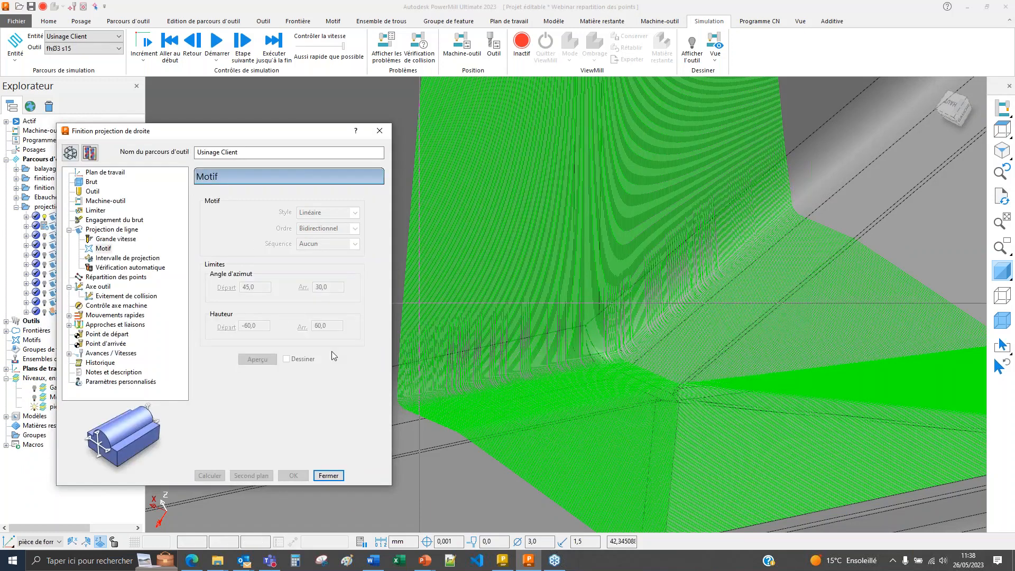
double_click(52, 236)
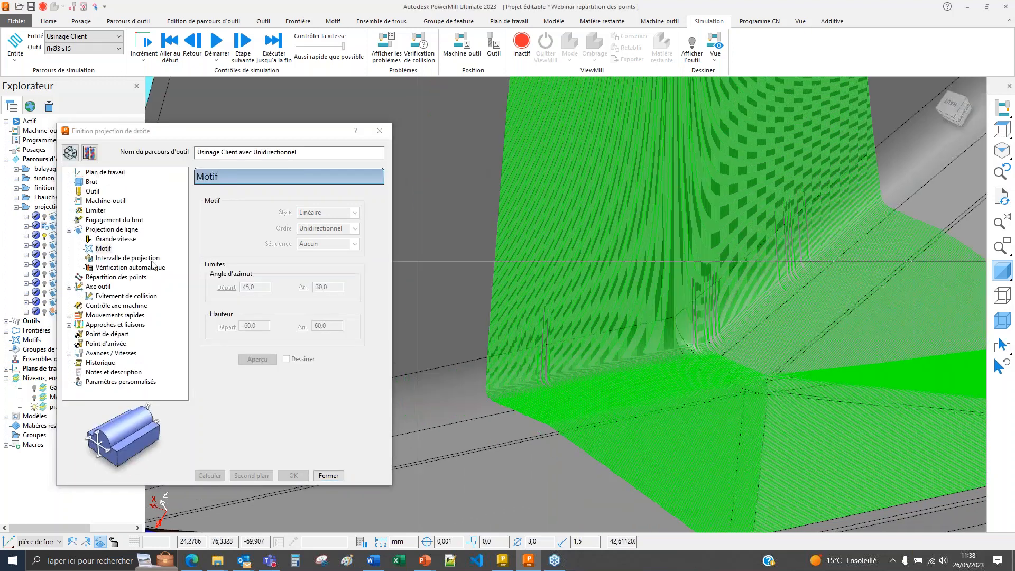
left_click(112, 277)
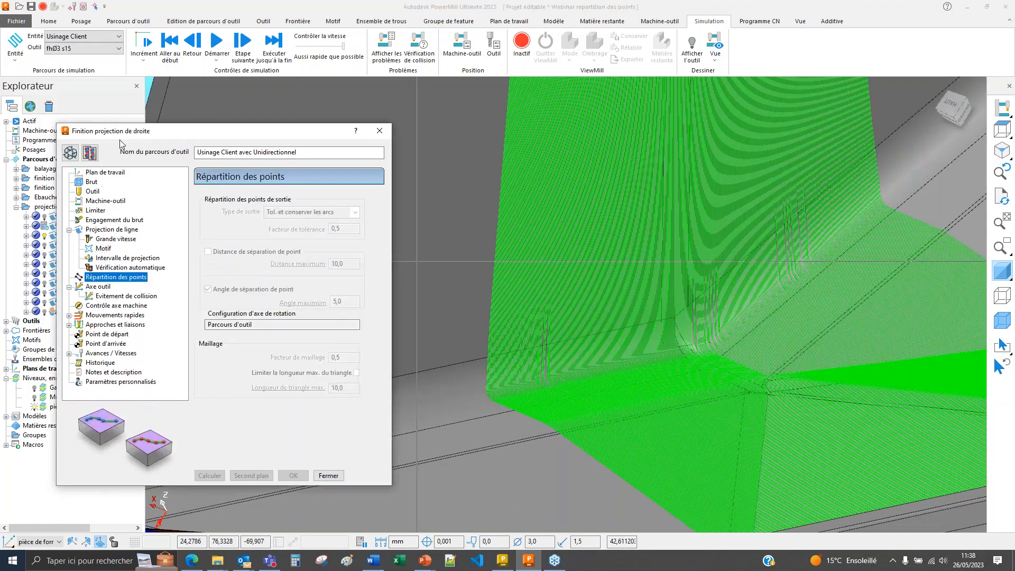
left_click_drag(127, 132, 163, 128)
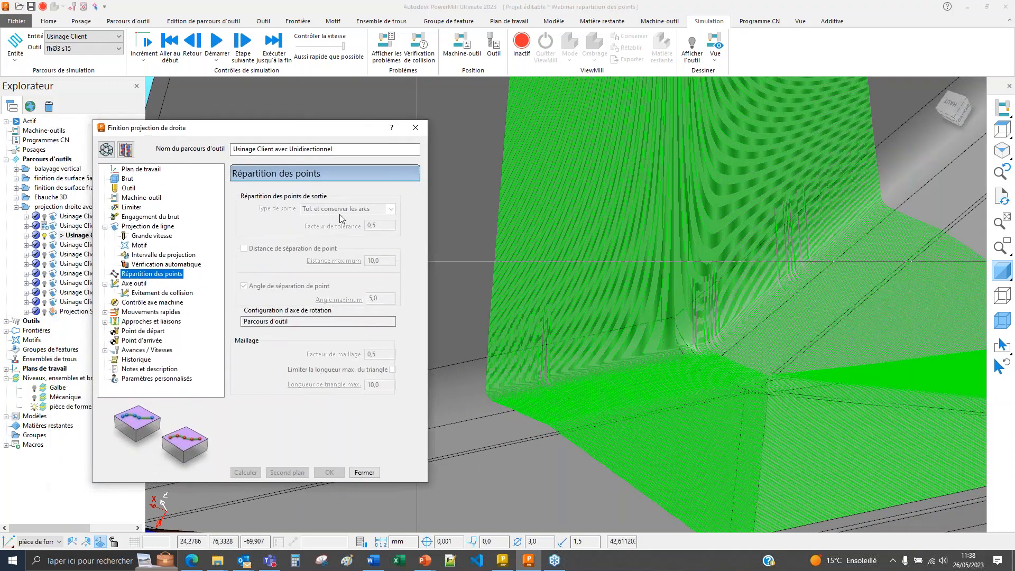
- Activate "Usinage Client redistribution" and inspect its passes around the inner corner
double_click(52, 245)
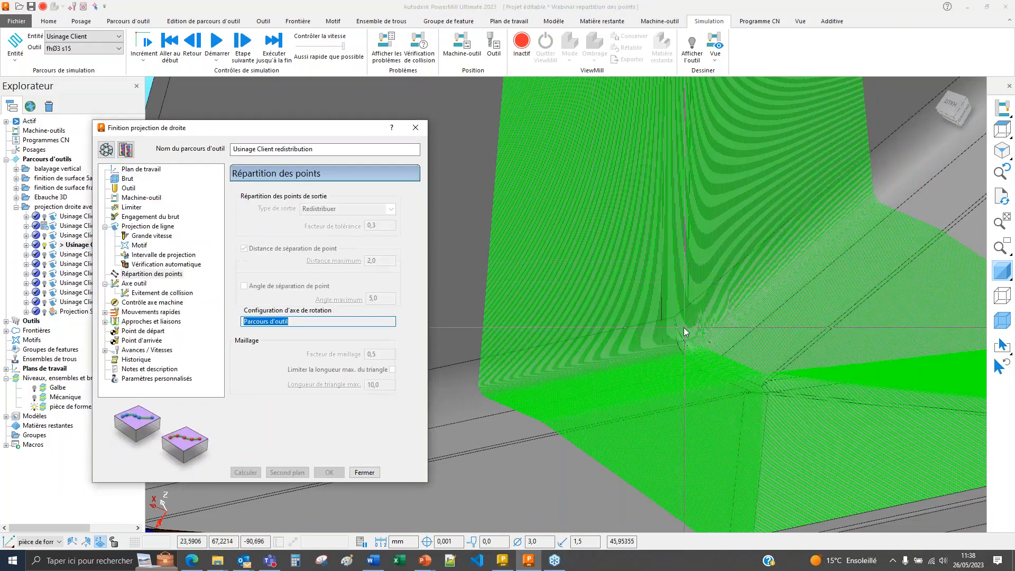
mouse_move(687, 359)
middle_mouse_down()
mouse_move(741, 338)
mouse_move(677, 381)
middle_mouse_up()
scroll(734, 317, "down", 4)
scroll(753, 398, "up", 5)
scroll(770, 371, "down", 5)
scroll(602, 393, "up", 3)
- Activate the redistribution toolpaths with mesh factors 0.3 and 0.8 in turn and compare their passes at the inner corner
double_click(54, 253)
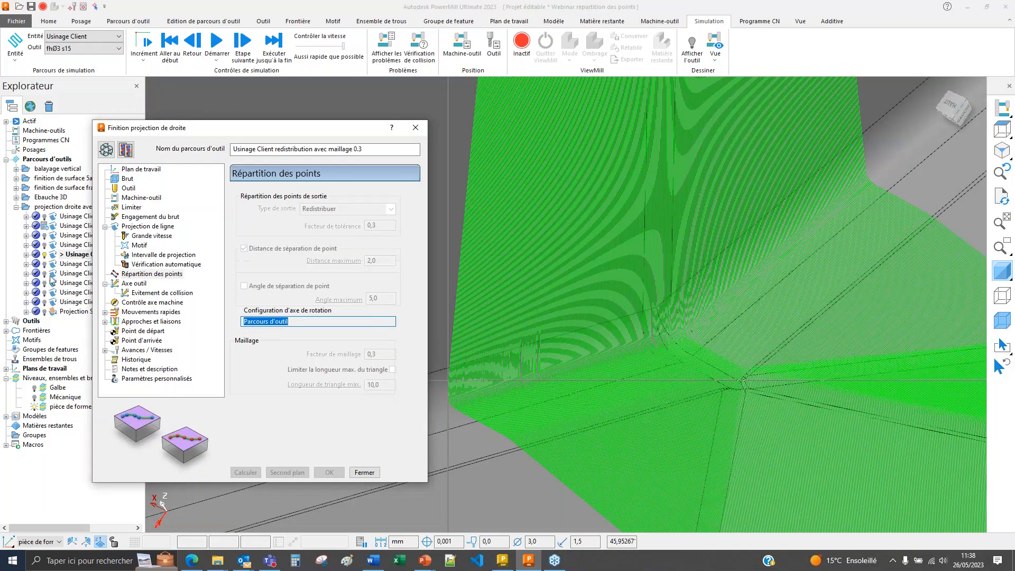
double_click(53, 264)
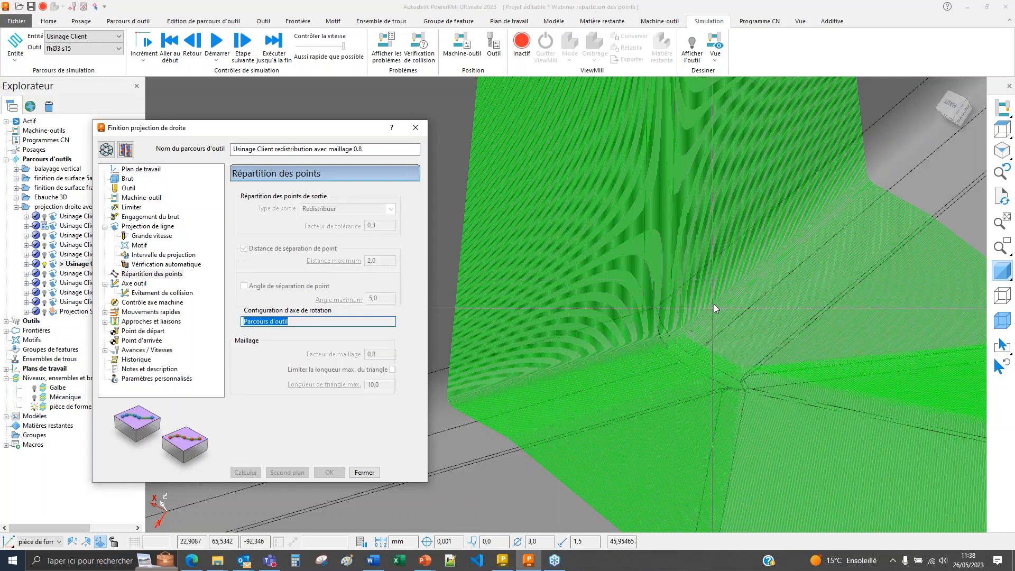
middle_click_drag(713, 305, 722, 314)
scroll(683, 375, "up", 3)
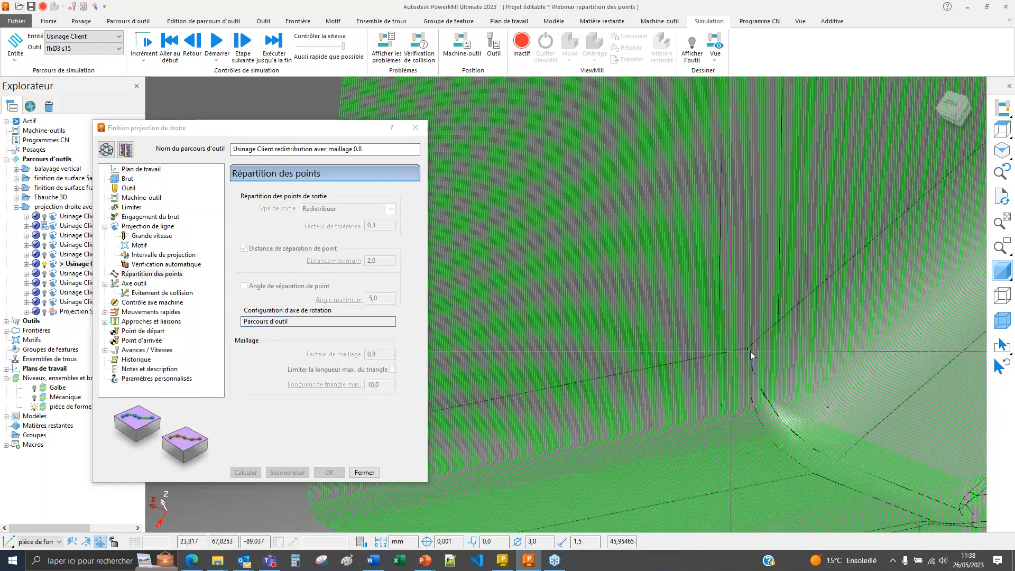
scroll(801, 318, "down", 3)
middle_click_drag(792, 316, 675, 357)
scroll(674, 358, "down", 3)
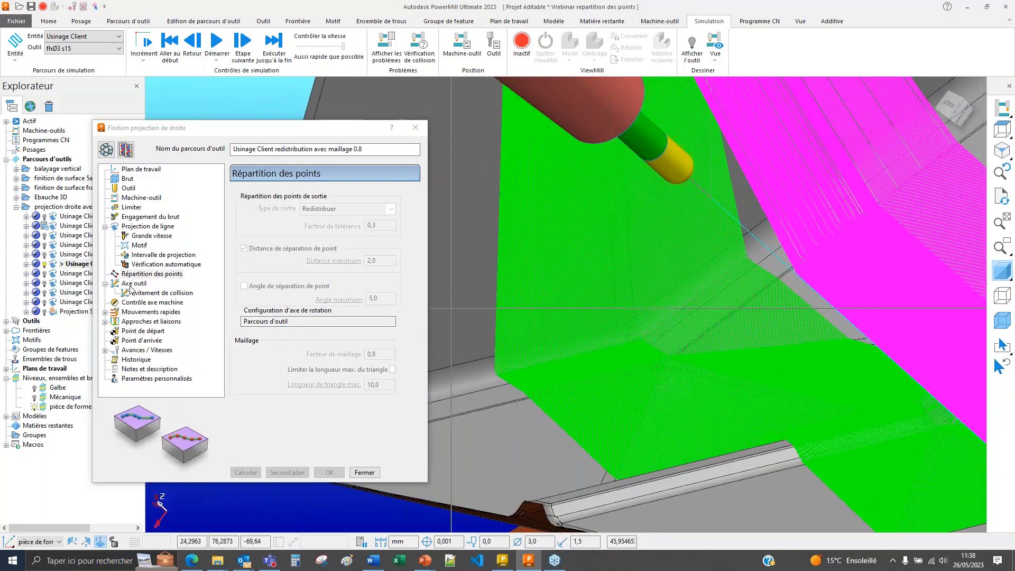
- Show the collision avoidance settings of the mesh factor 0.8 toolpath and examine its passes along the corner fillet
left_click(158, 292)
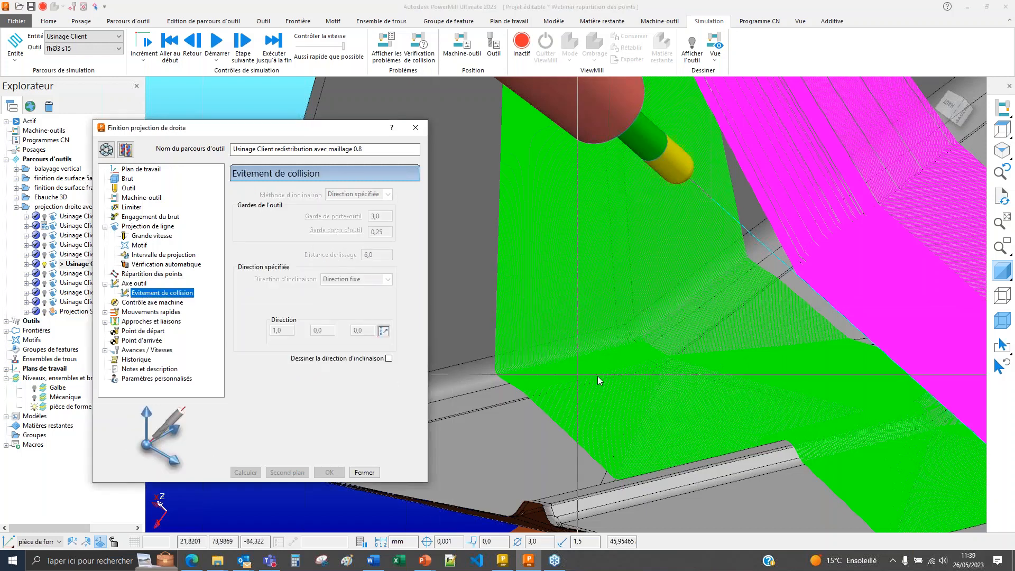
middle_click_drag(612, 378, 682, 377)
scroll(577, 375, "up", 5)
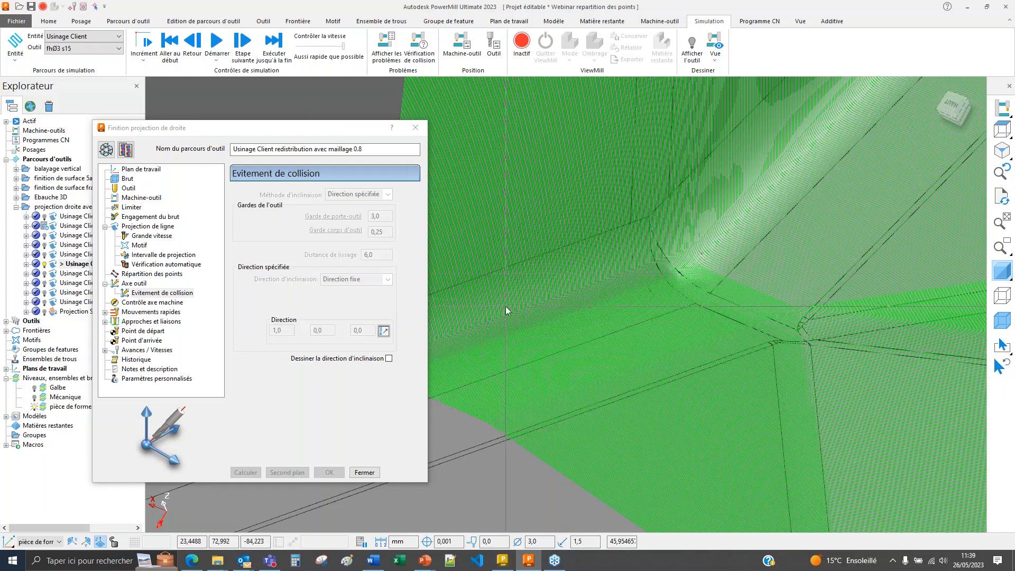
scroll(546, 292, "down", 3)
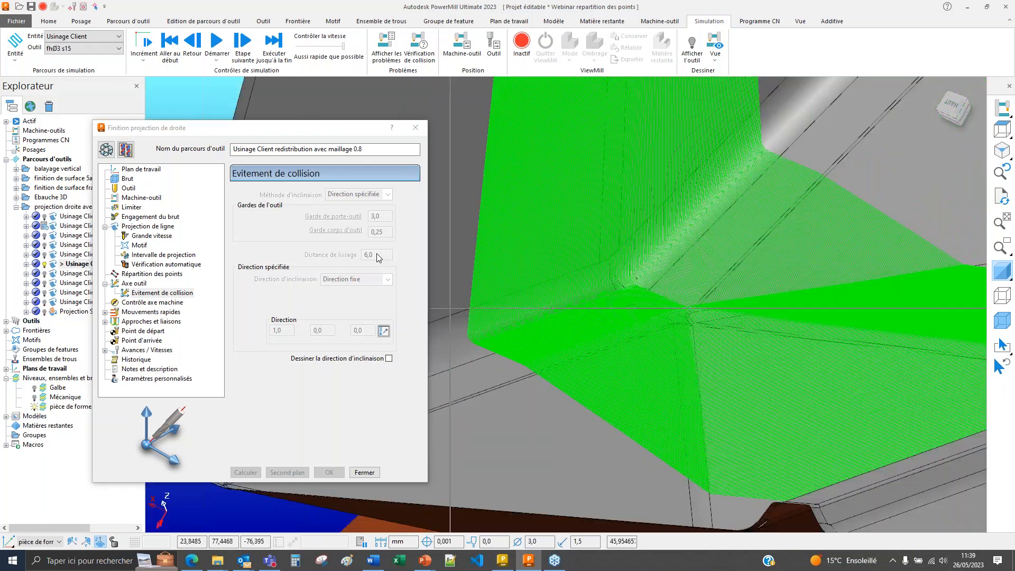
- Activate the redistribution toolpaths with collision smoothing of 3 and 0.1 in turn and compare their passes from the corner up the wall
double_click(75, 273)
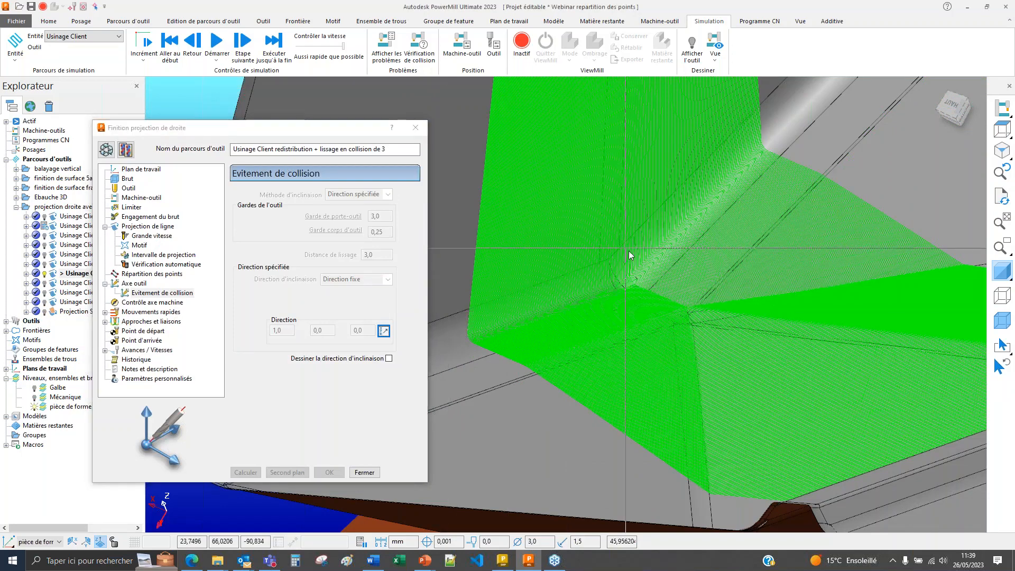
scroll(629, 251, "up", 3)
double_click(74, 282)
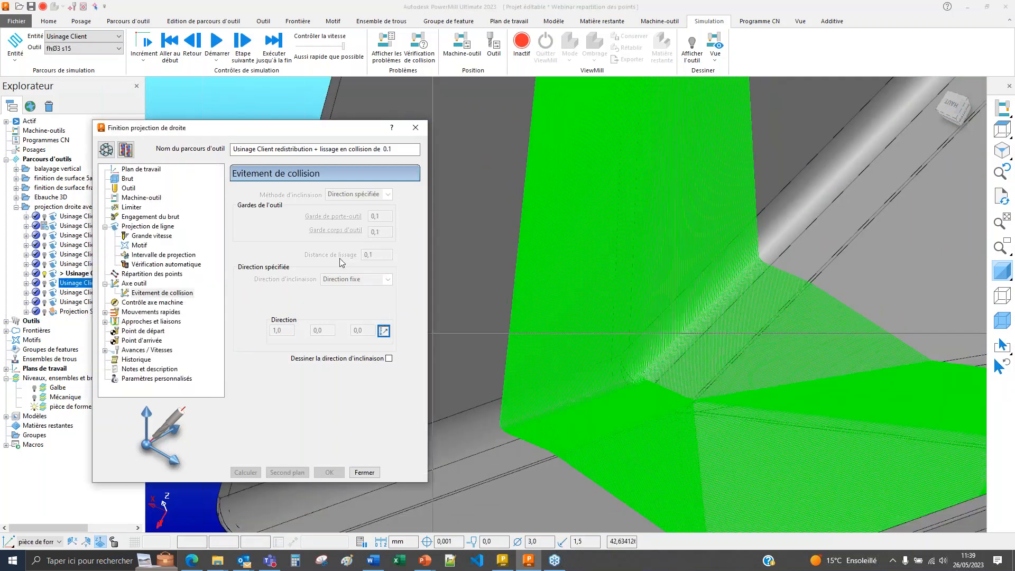
scroll(701, 393, "up", 3)
middle_click_drag(689, 369, 724, 258, "shift")
scroll(637, 296, "down", 3)
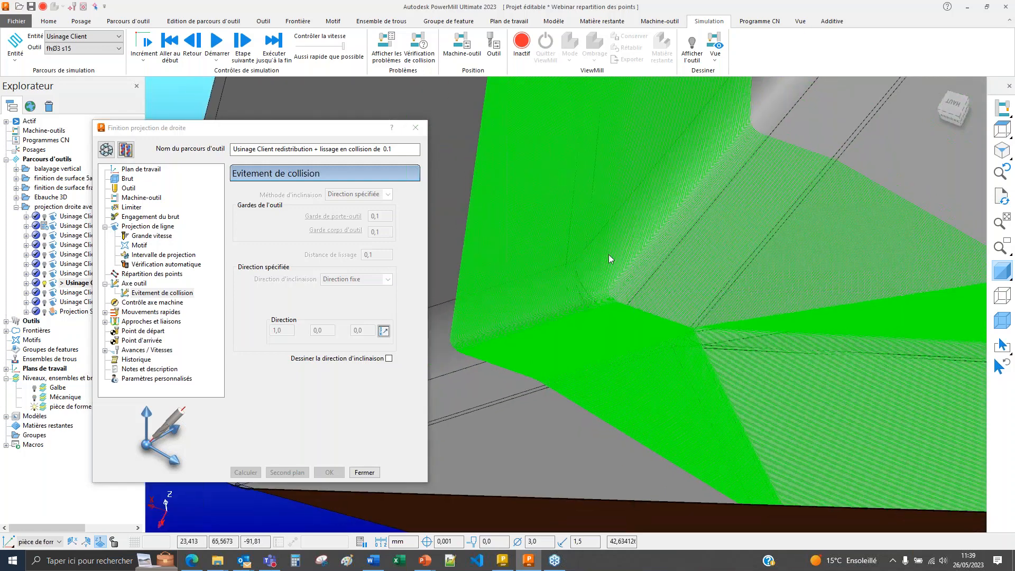
mouse_move(608, 255)
middle_mouse_down("shift")
mouse_move(620, 347)
mouse_move(580, 370)
mouse_move(628, 388)
mouse_move(547, 426)
mouse_move(579, 383)
mouse_move(435, 496)
mouse_move(875, 338)
mouse_move(741, 295)
mouse_move(702, 360)
mouse_move(671, 223)
mouse_move(644, 279)
mouse_move(620, 259)
middle_mouse_up("shift")
scroll(645, 359, "down", 4)
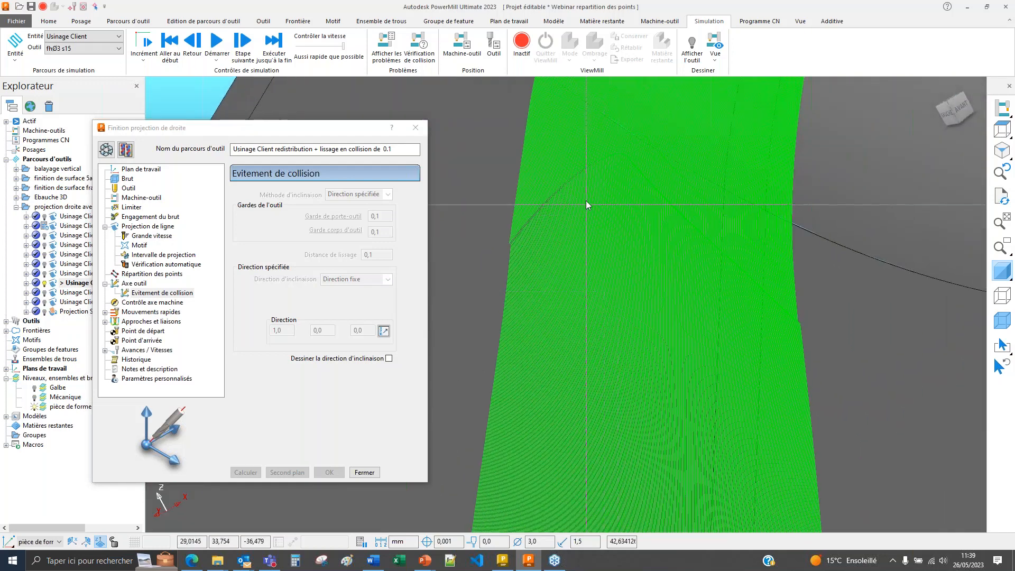
- Simulate the 0.1 smoothing toolpath from a point on the upper wall and examine the tool's tilt near the curved end
right_click(586, 202)
left_click(613, 240)
left_click(617, 165)
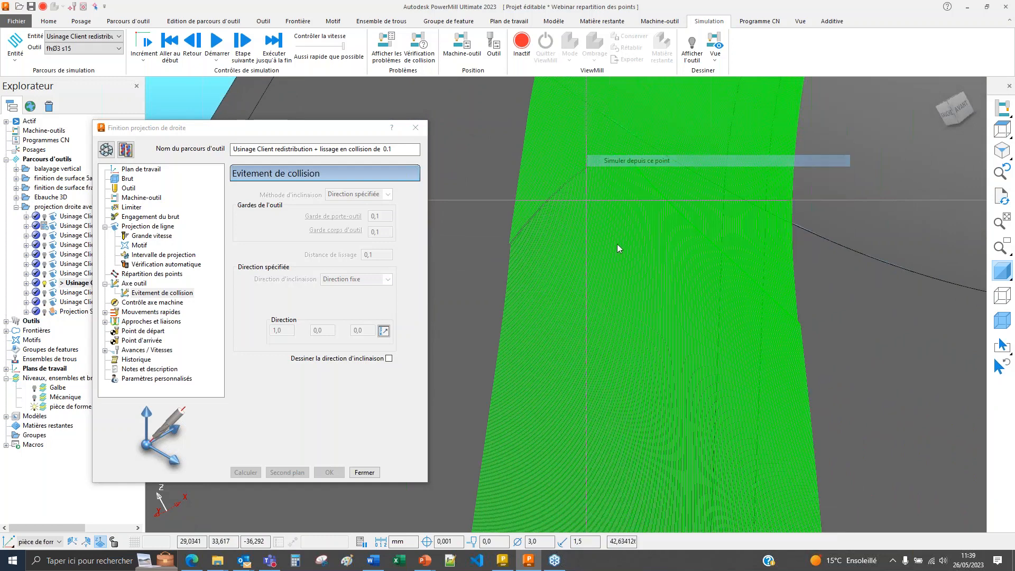
scroll(623, 260, "down", 4)
middle_click_drag(627, 297, 542, 406)
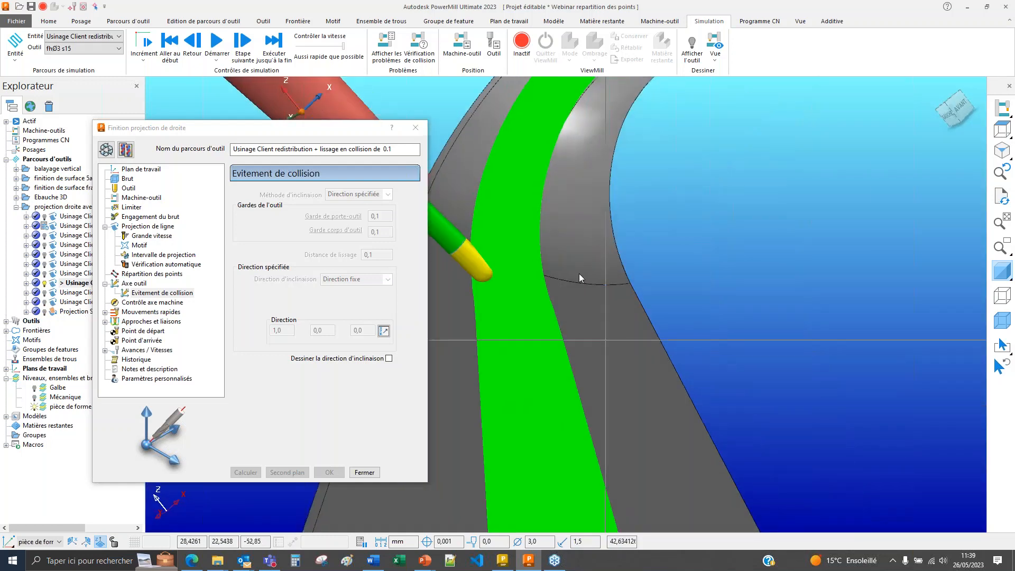
scroll(580, 269, "down", 3)
middle_click_drag(612, 158, 386, 260)
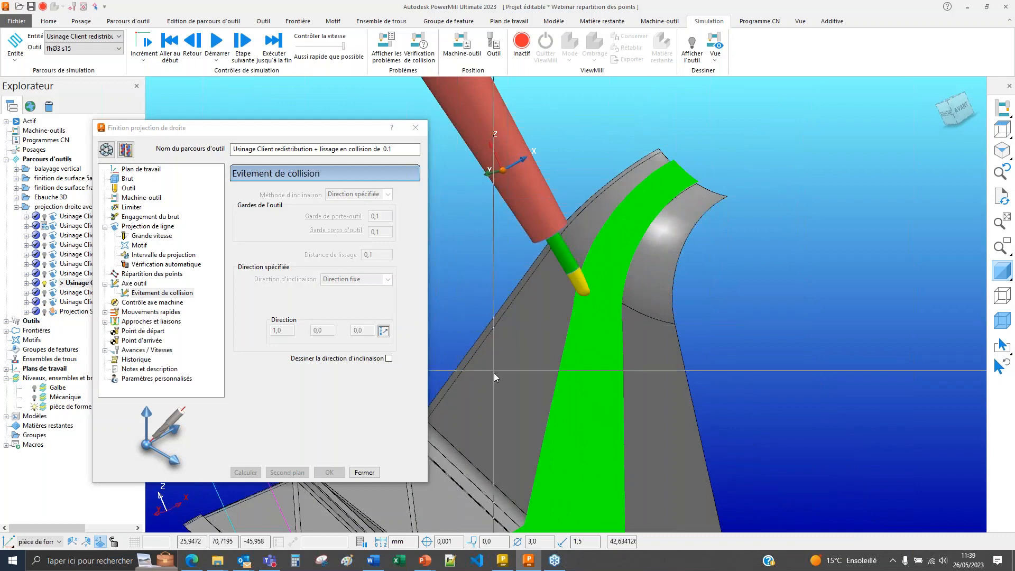
middle_click_drag(494, 373, 480, 366)
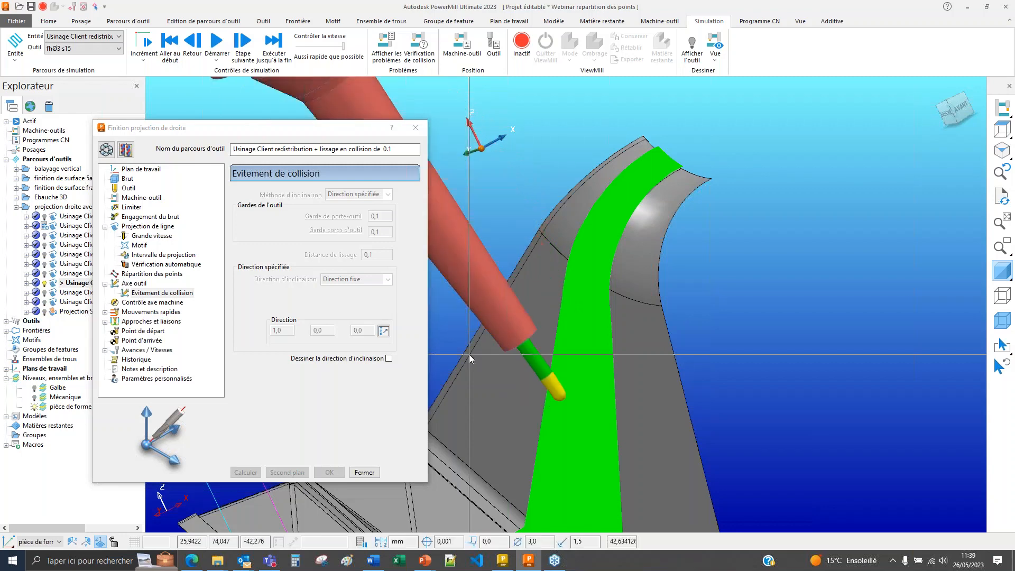
- Activate the collision smoothing 3 toolpath, simulate it from a point near the wall's curved end and inspect its passes there
double_click(52, 274)
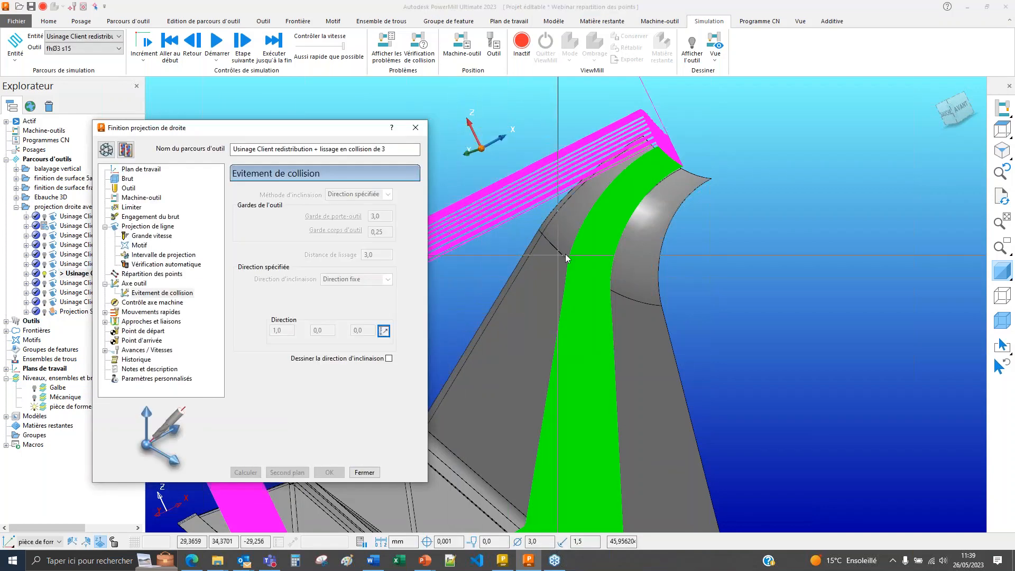
right_click(587, 245)
left_click(615, 268)
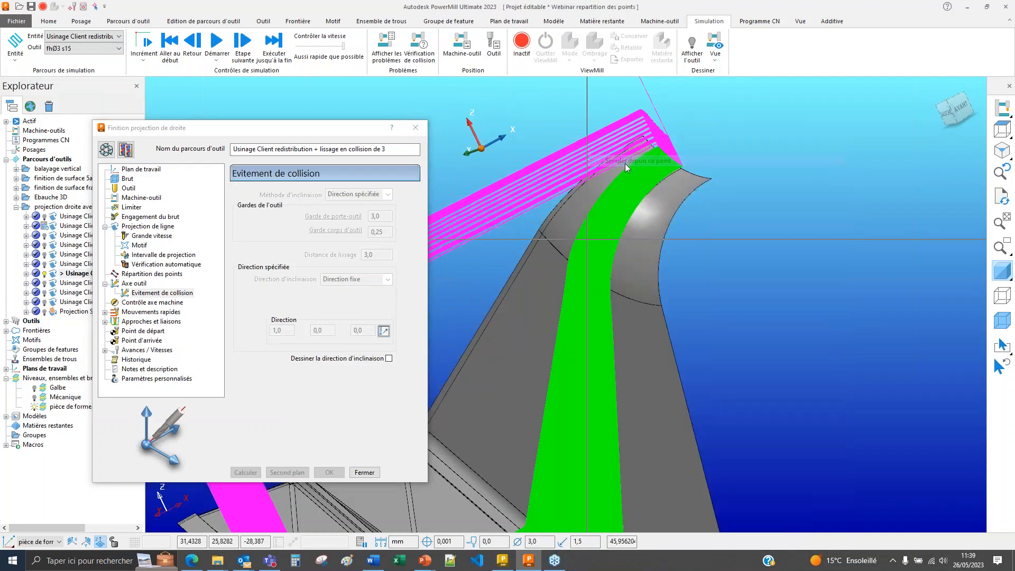
left_click(622, 169)
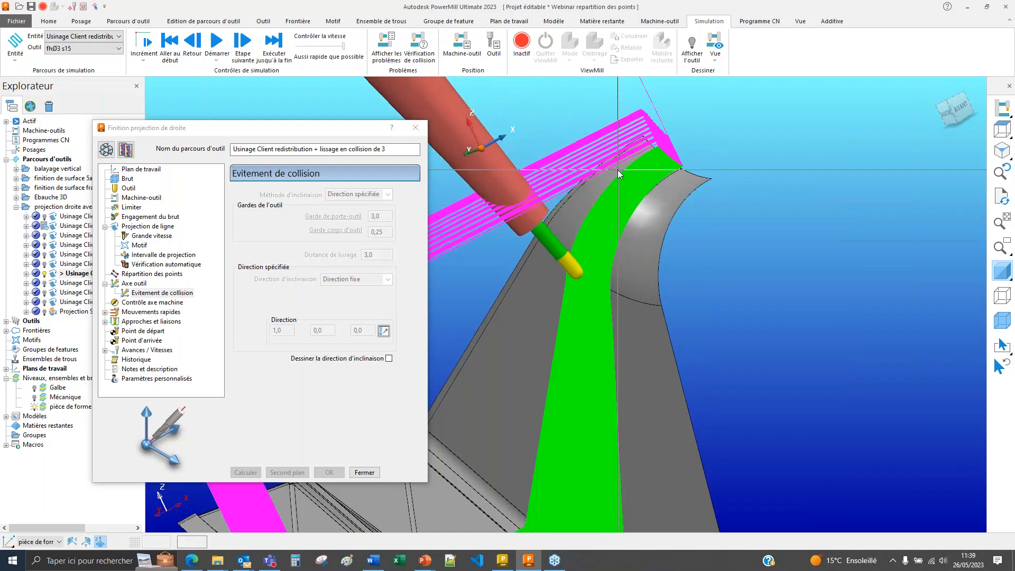
scroll(598, 289, "up", 6)
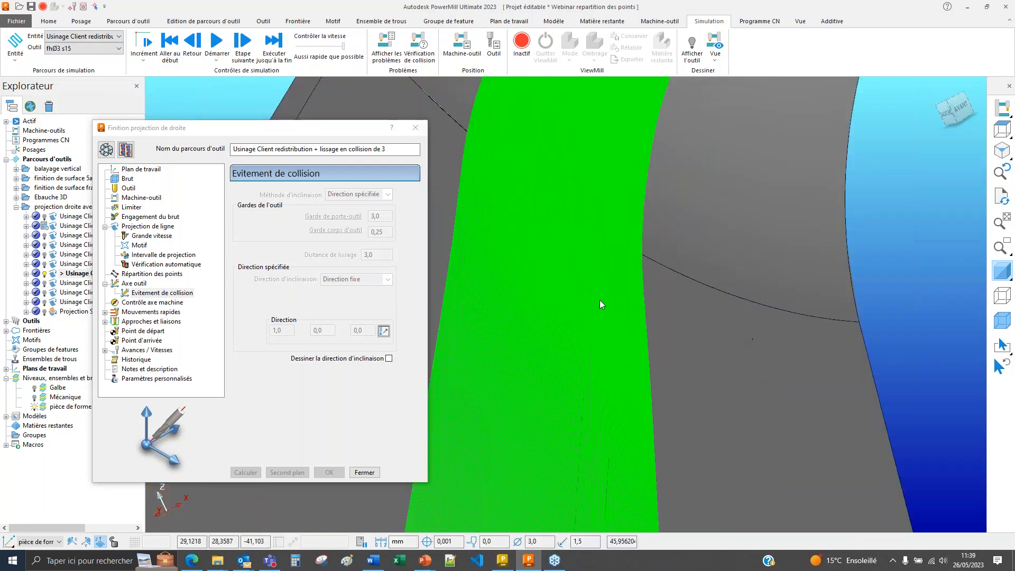
scroll(550, 263, "up", 1)
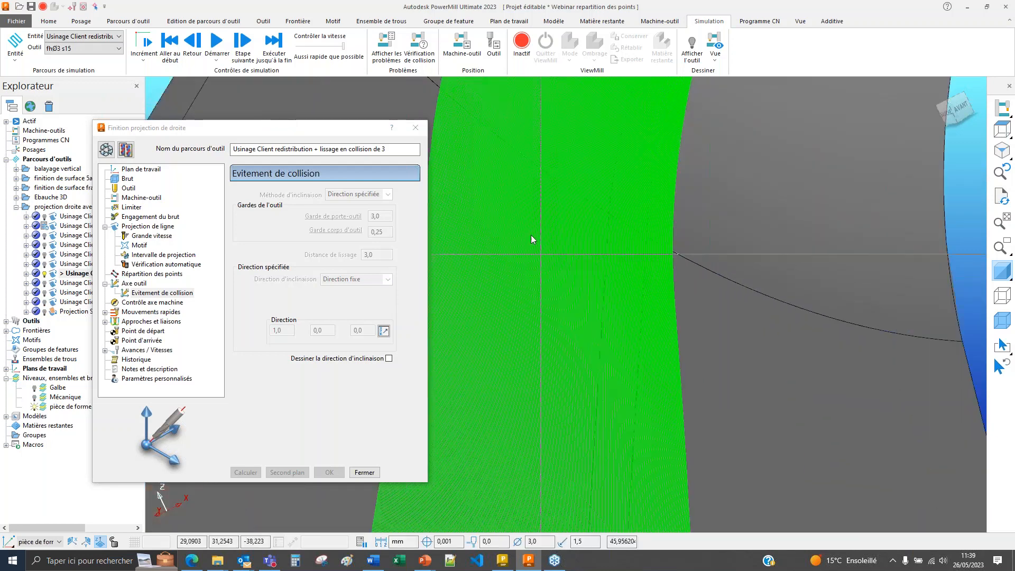
- Compare the upper-wall passes of the mesh factor 0.8 toolpath with those of the collision smoothing 3 toolpath
double_click(52, 267)
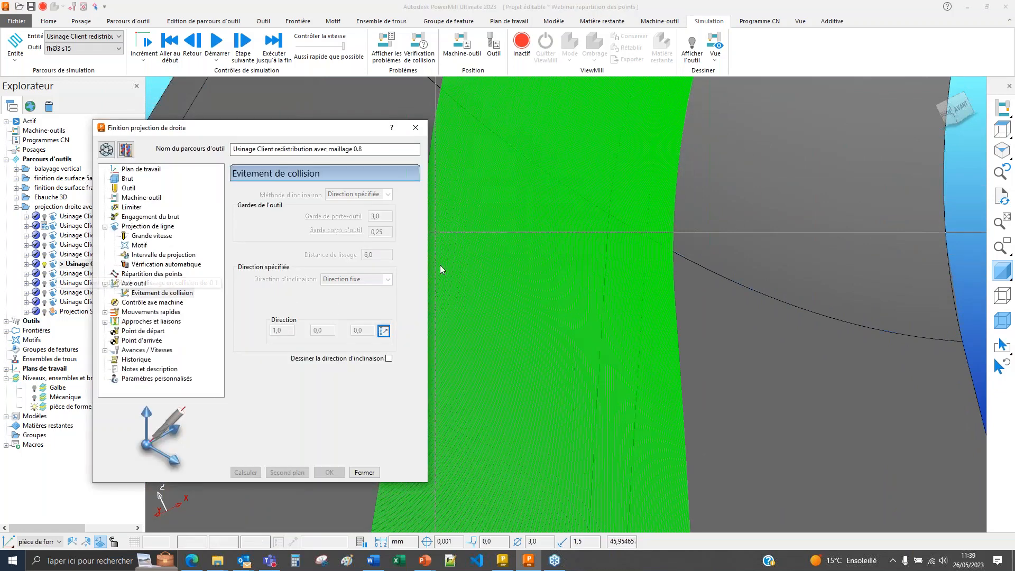
scroll(538, 310, "down", 5)
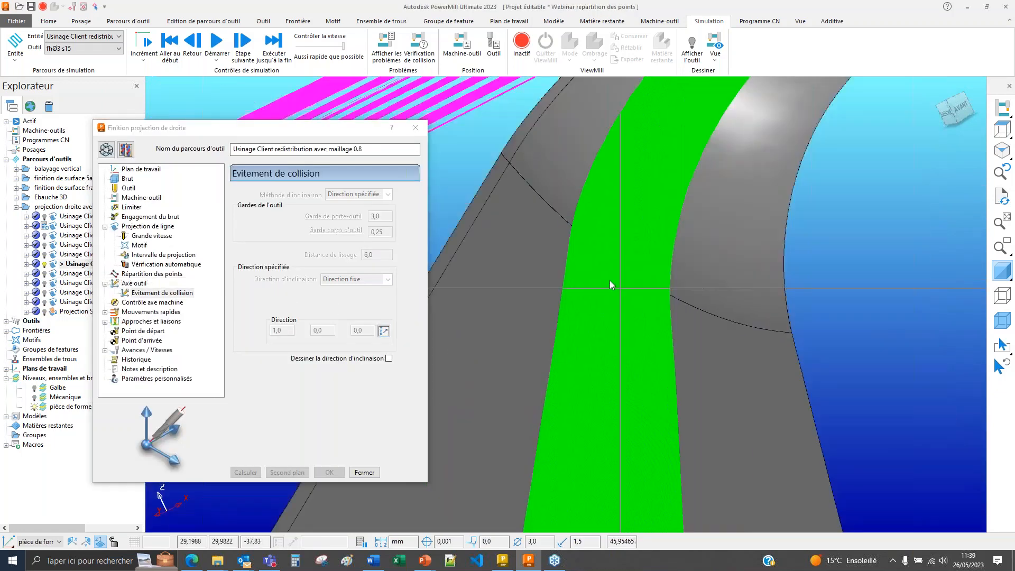
scroll(603, 190, "up", 5)
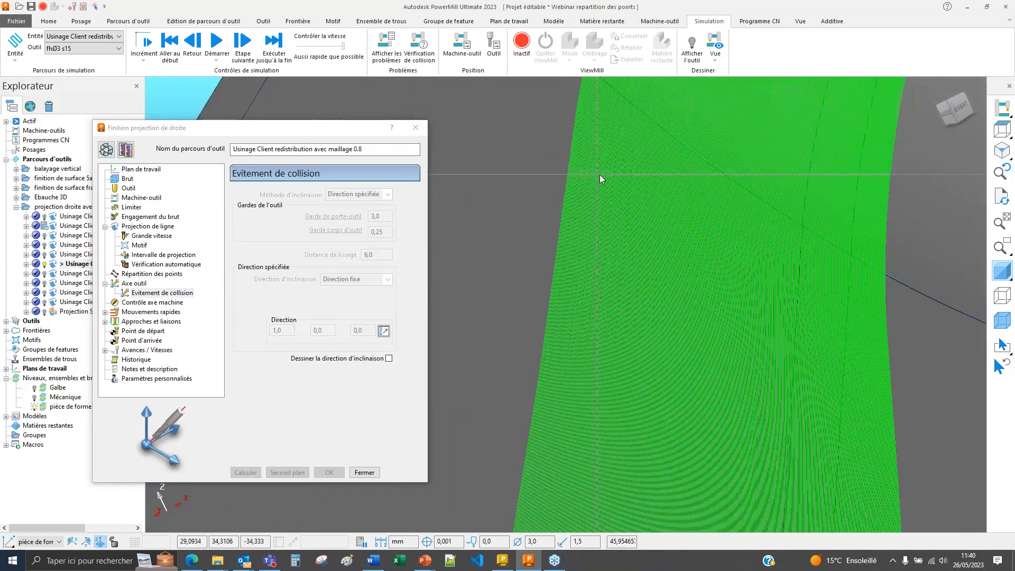
double_click(68, 273)
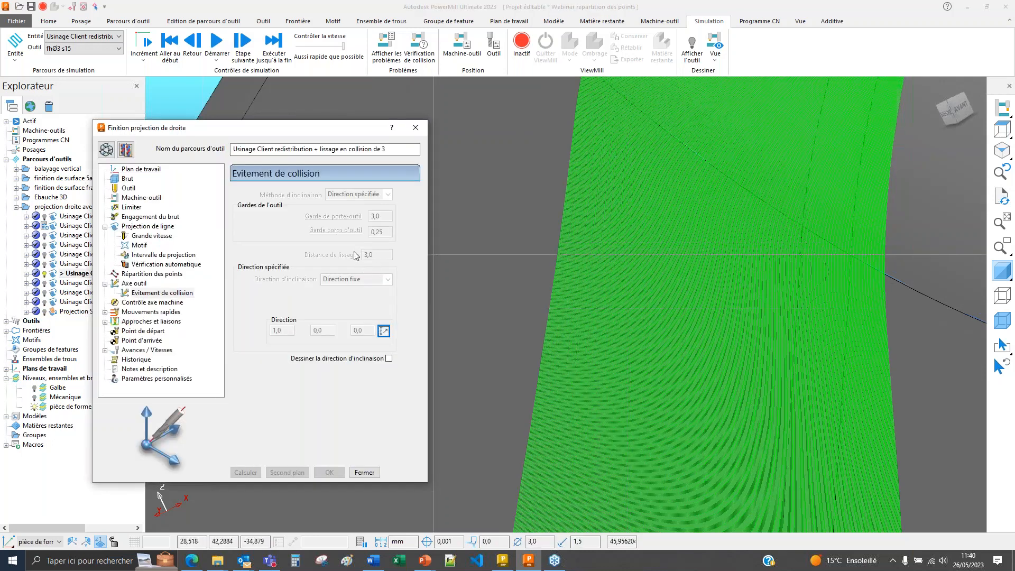
scroll(627, 322, "down", 5)
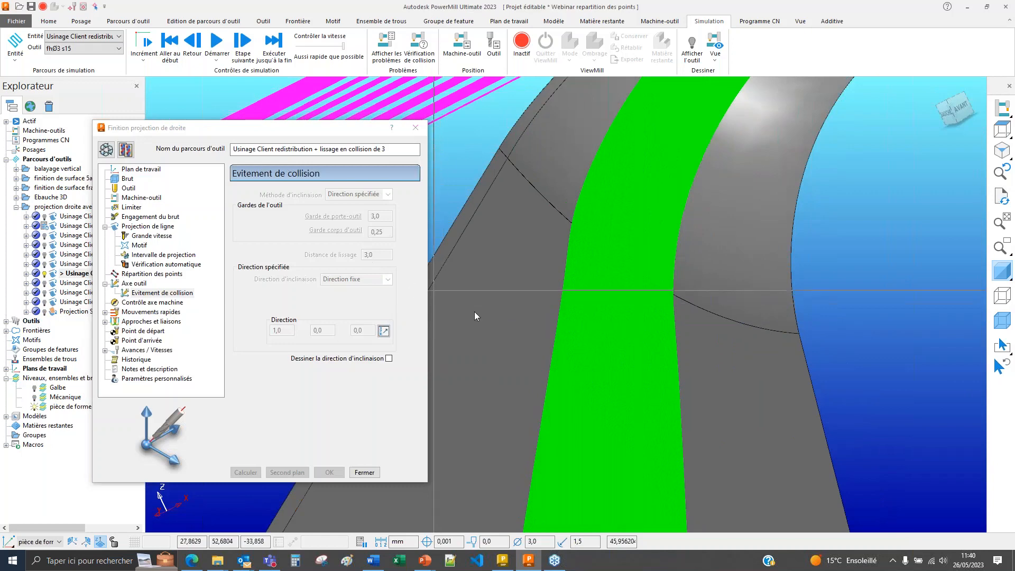
middle_click_drag(475, 316, 508, 366)
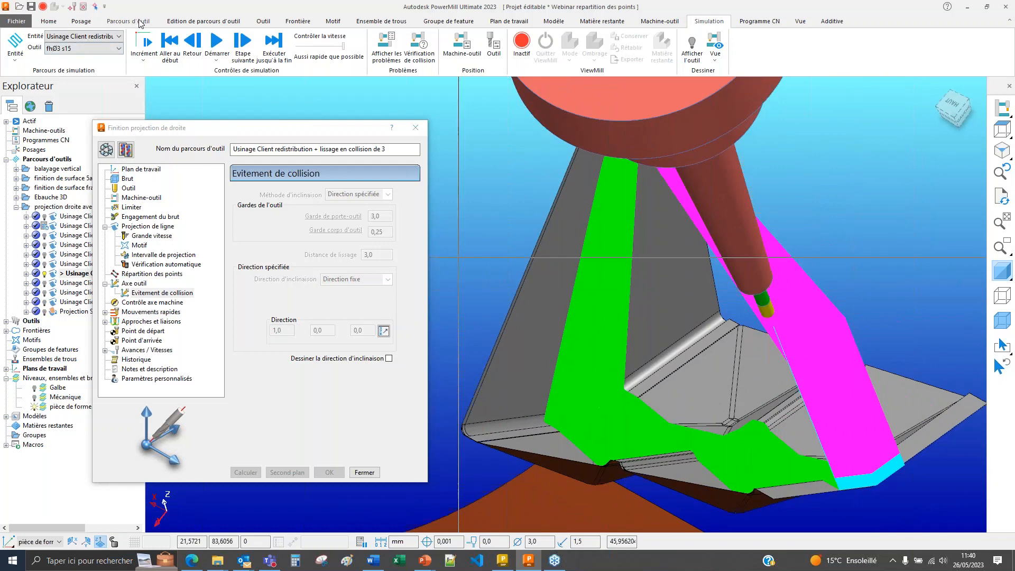
- Alternate the segment directions of the collision smoothing 3 toolpath with the reorder tool and inspect the resulting links
left_click(178, 21)
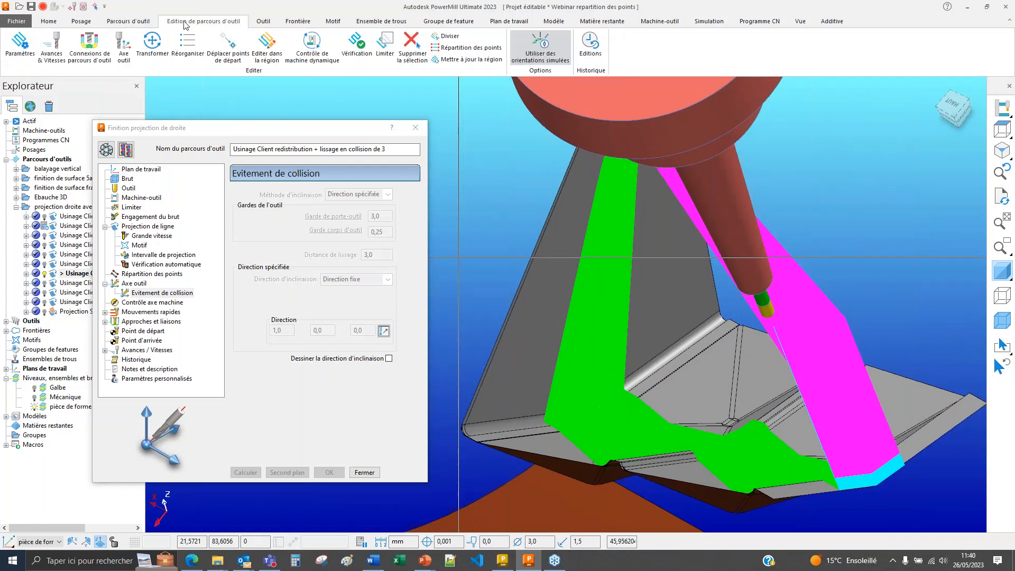
left_click(187, 42)
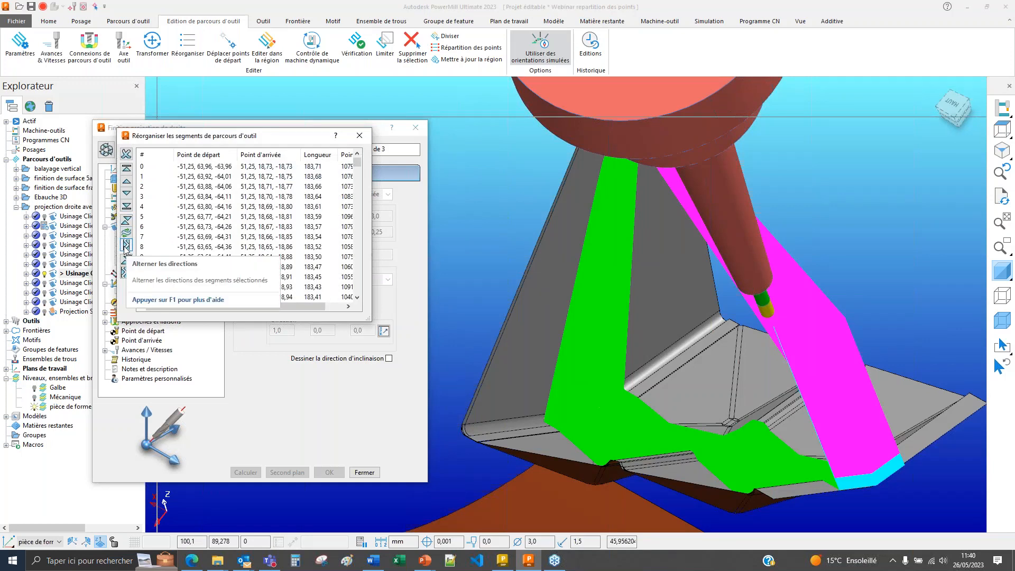
left_click(126, 246)
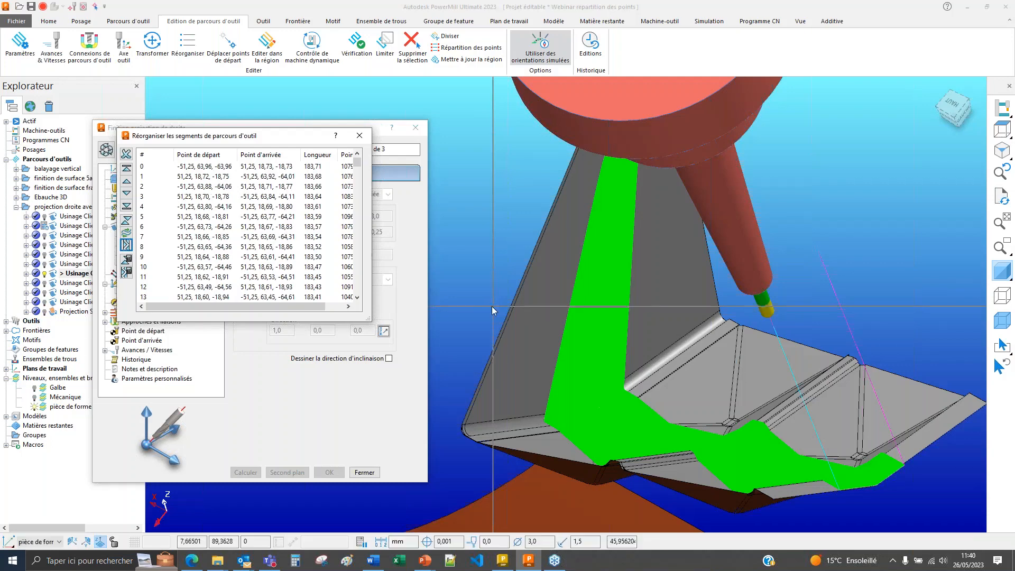
scroll(492, 306, "up", 5)
middle_click_drag(529, 315, 678, 390)
scroll(651, 363, "down", 3)
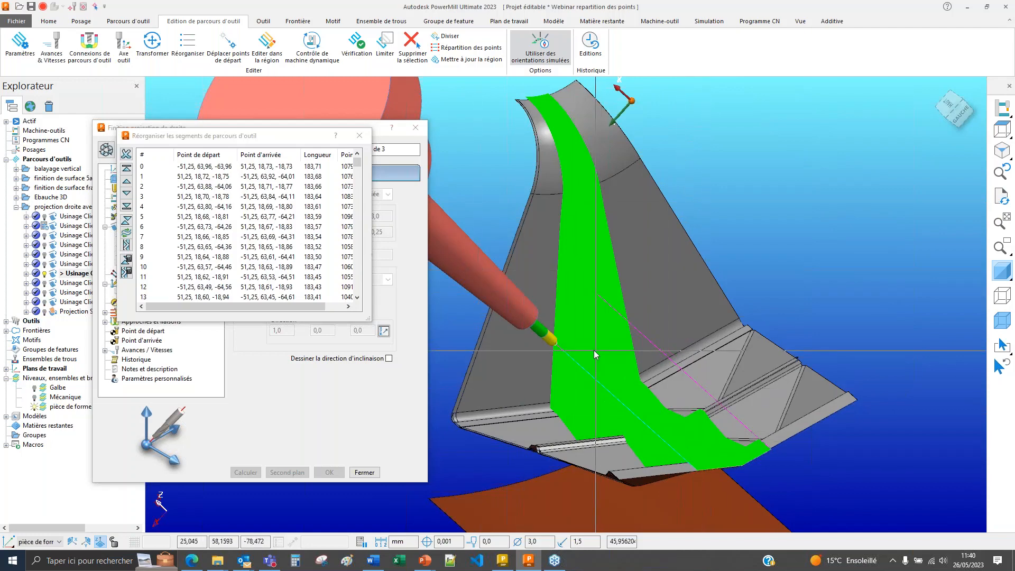
left_click(359, 136)
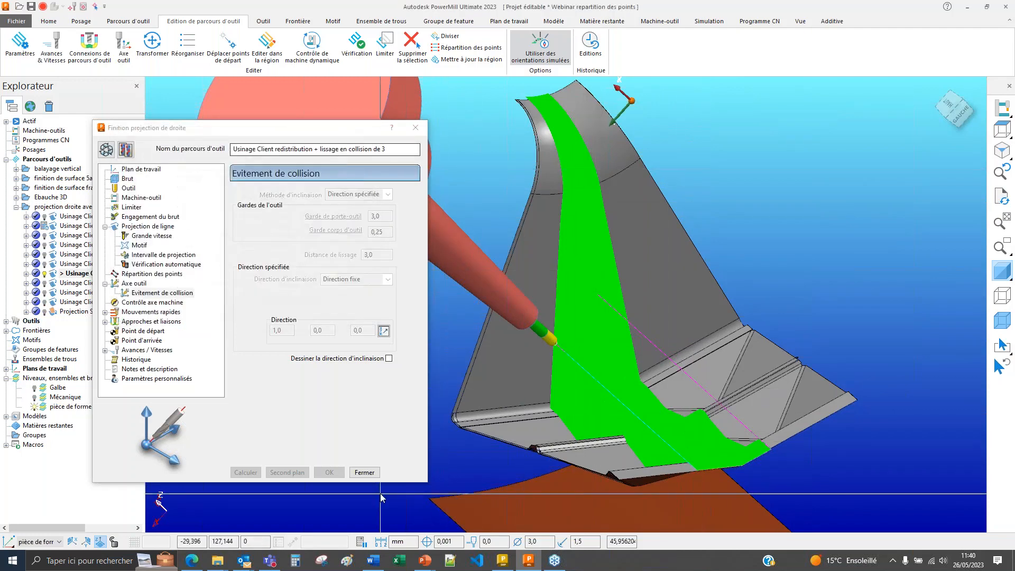
- Close the current settings and reopen the parameters of "Usinage Client redistribution + lissage en collision de 3"
left_click(365, 472)
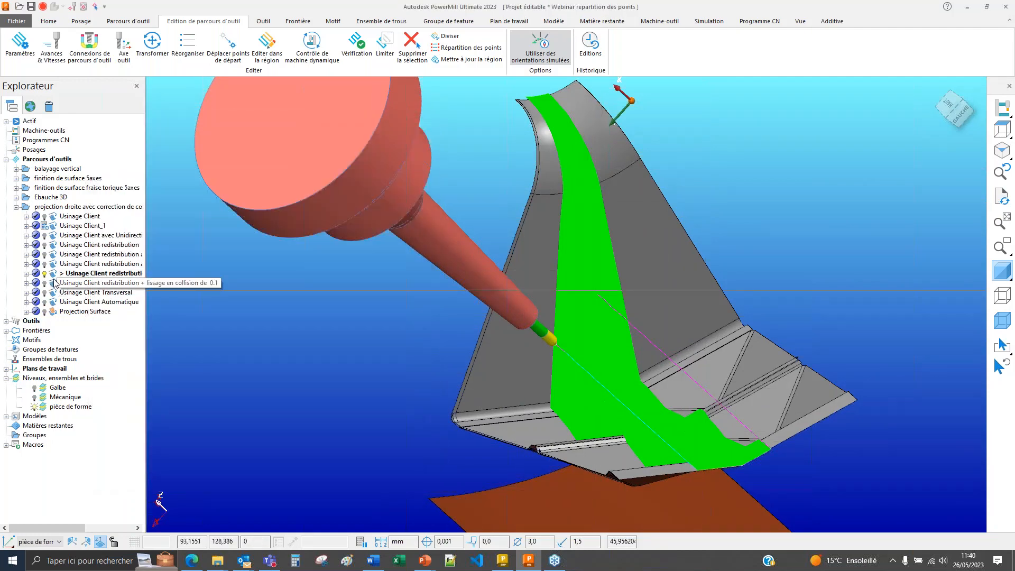
right_click(56, 273)
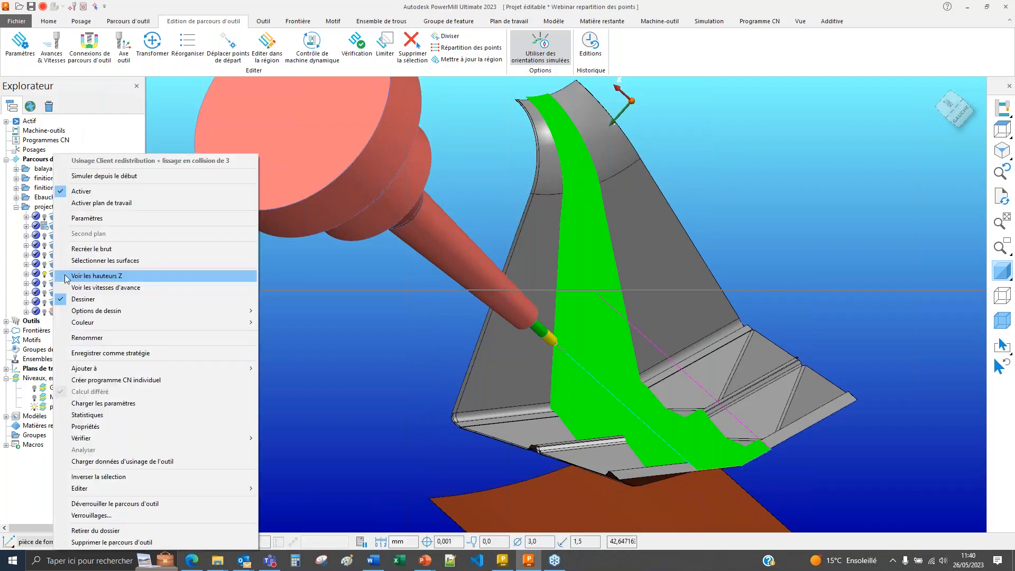
left_click(75, 219)
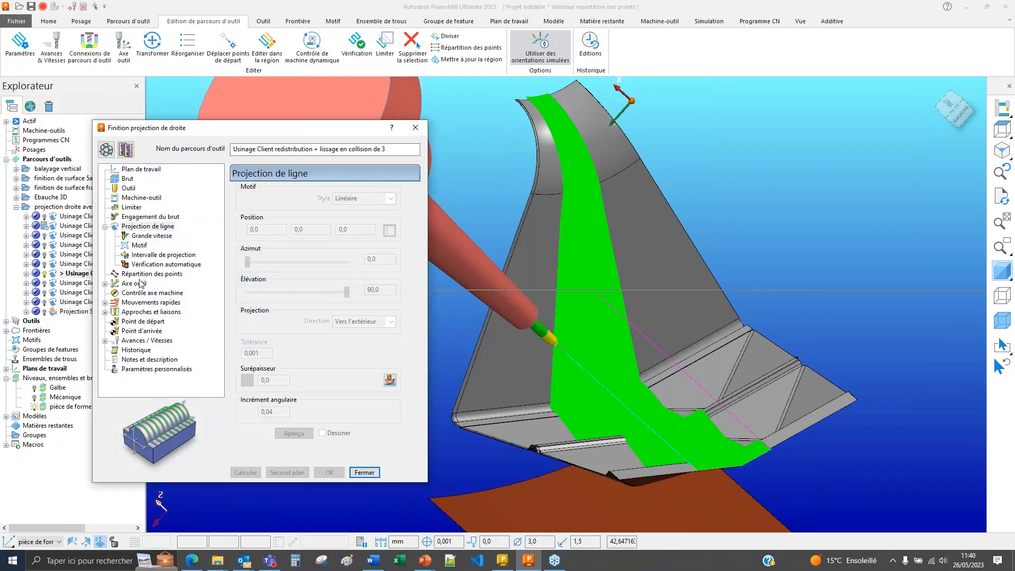
- Review the point distribution and collision avoidance settings of "Usinage Client redistribution + lissage en collision de 3"
left_click(139, 284)
left_click(152, 274)
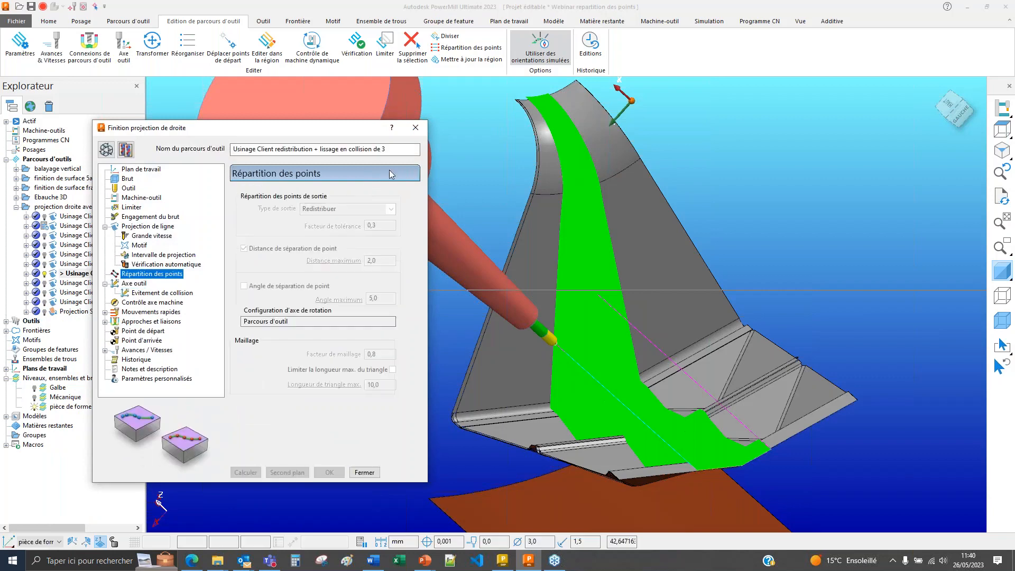
left_click(138, 284)
left_click(158, 293)
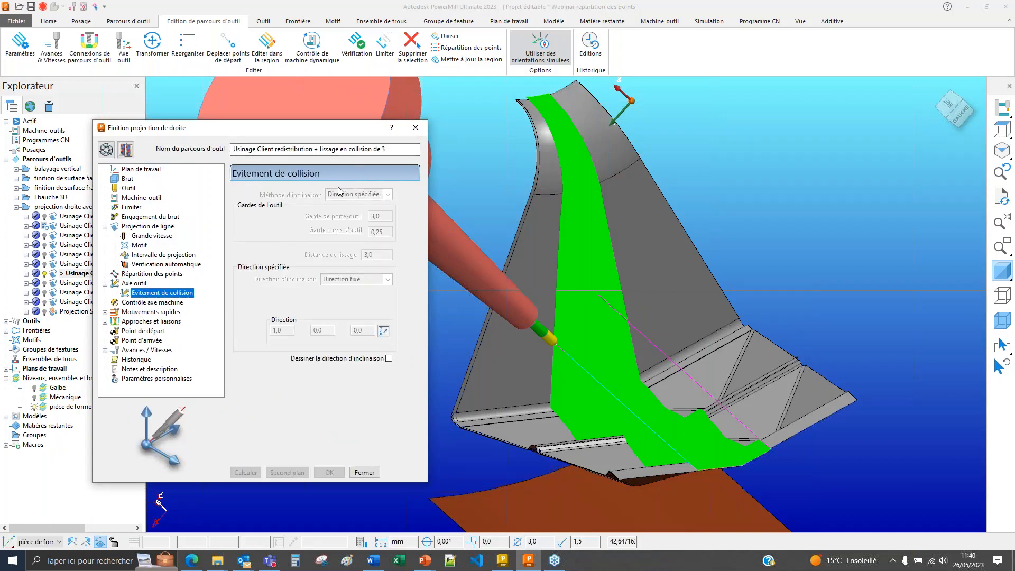
middle_click_drag(598, 324, 444, 325)
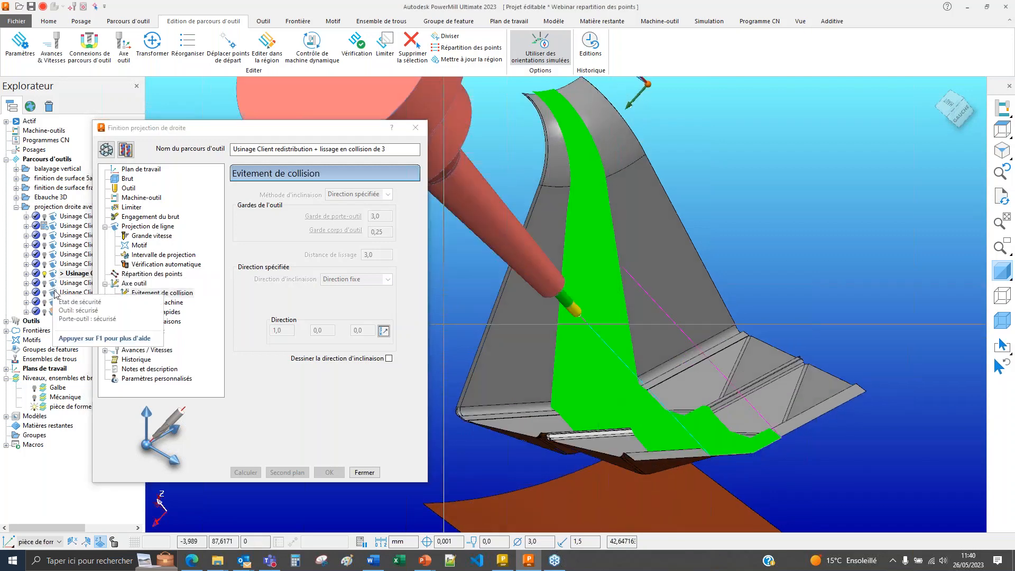
- Activate the "Usinage Client Transversal" toolpath and inspect its passes around the lower corner of the wall
double_click(74, 292)
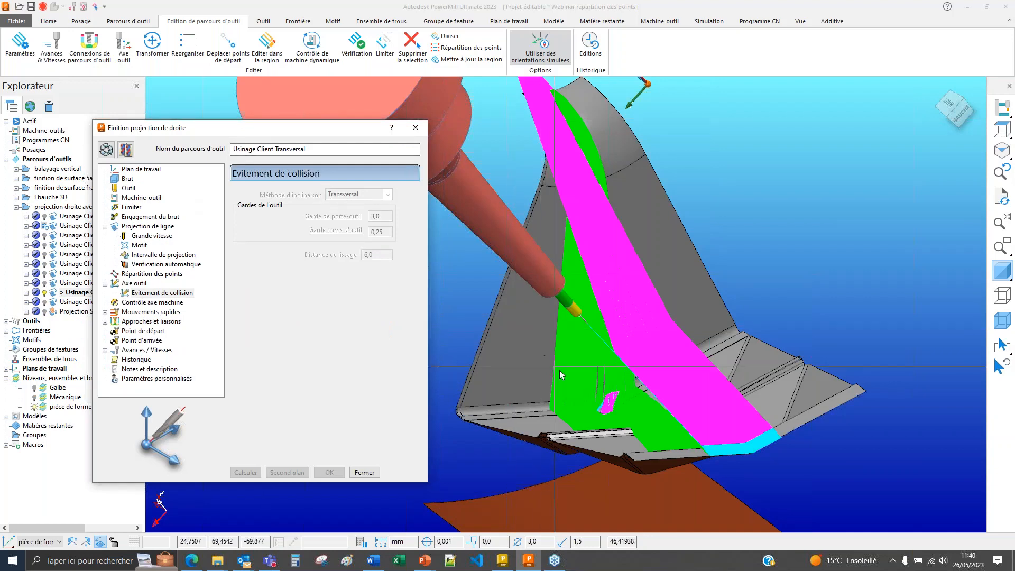
middle_click_drag(518, 281, 696, 386)
scroll(695, 382, "up", 5)
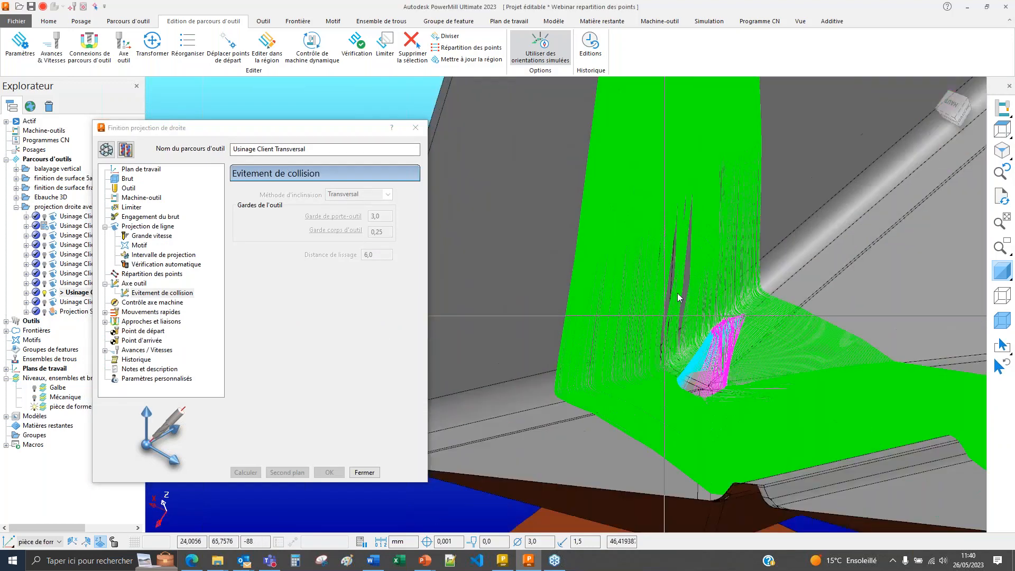
scroll(677, 333, "up", 3)
middle_click_drag(677, 333, 758, 389)
scroll(758, 388, "down", 5)
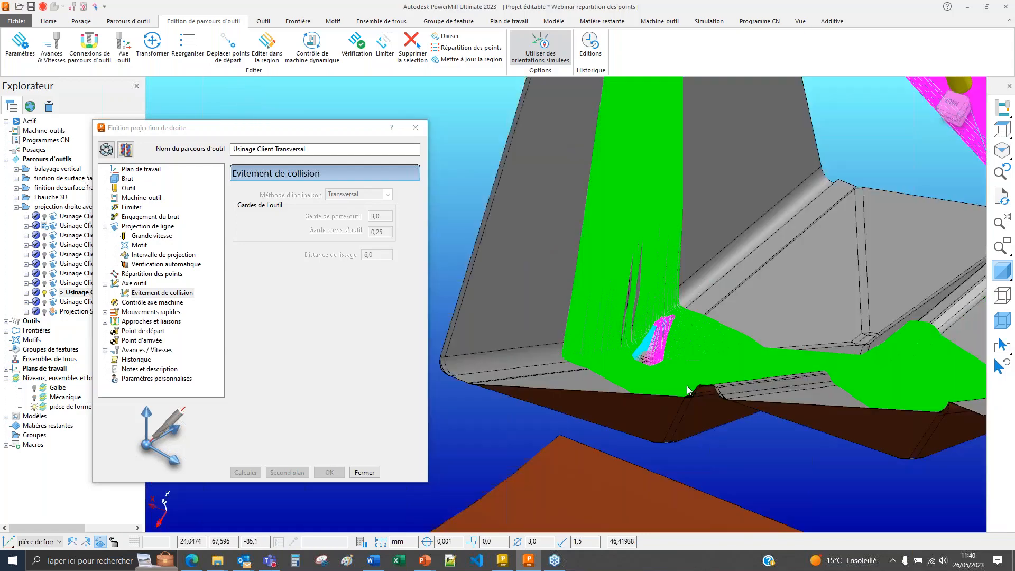
middle_click_drag(689, 389, 603, 326)
- Activate the "Usinage Client Automatique" toolpath and inspect its passes along the wall, its curved end and the base
double_click(53, 302)
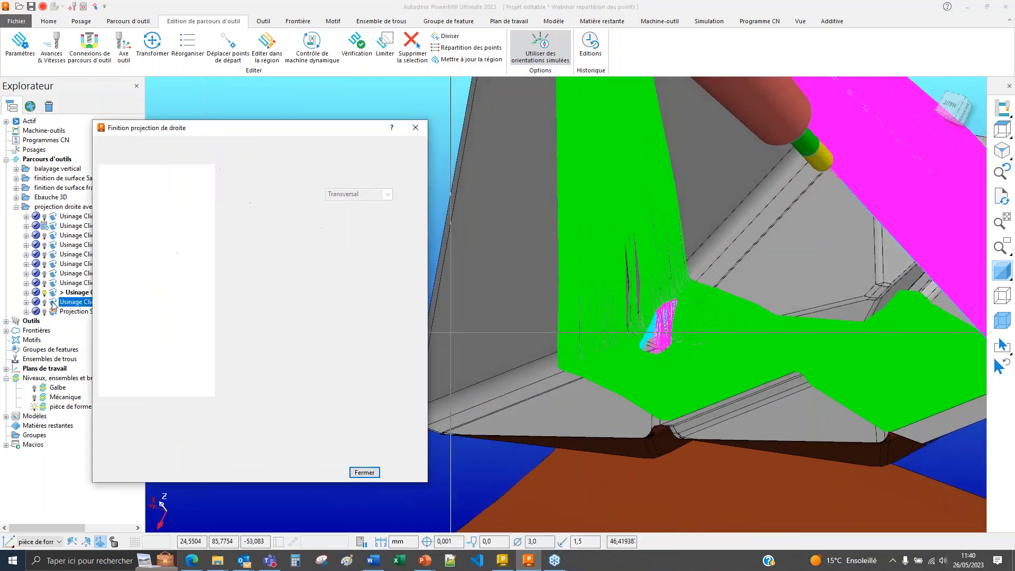
scroll(680, 262, "up", 3)
middle_click_drag(681, 261, 600, 366)
middle_click_drag(738, 304, 591, 160)
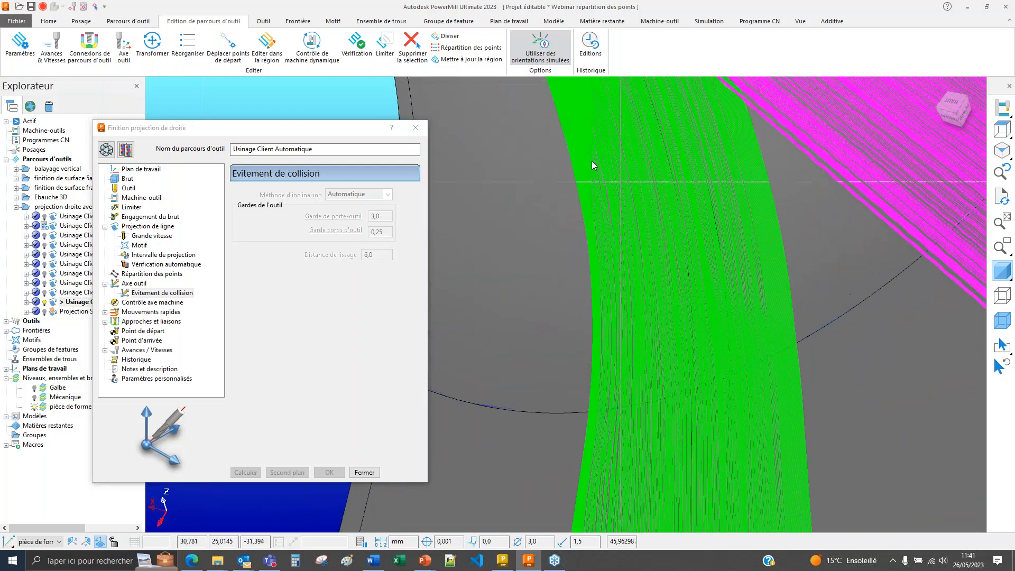
middle_click_drag(659, 214, 577, 241)
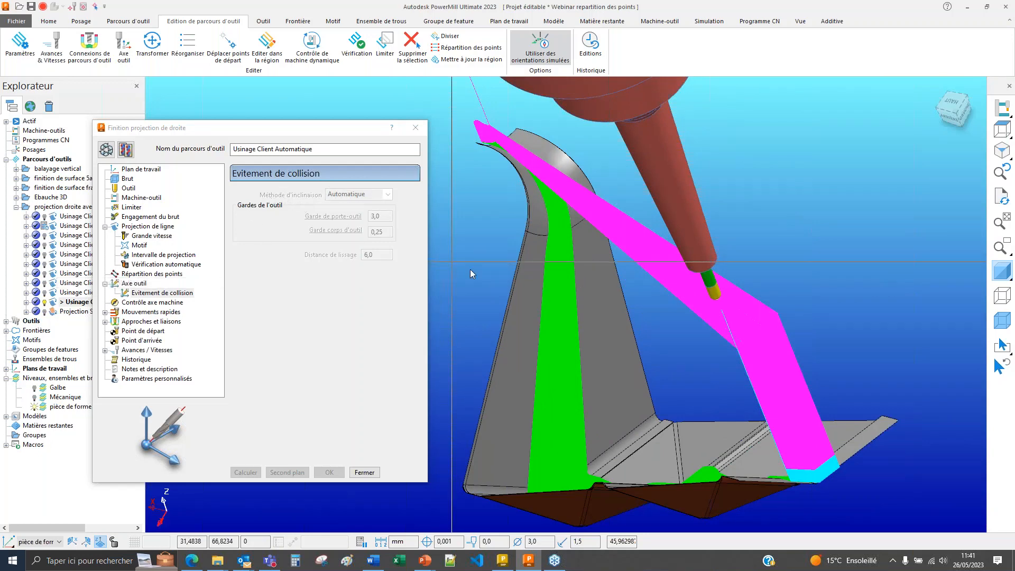
mouse_move(573, 283)
middle_mouse_down()
mouse_move(569, 332)
mouse_move(568, 278)
middle_mouse_up()
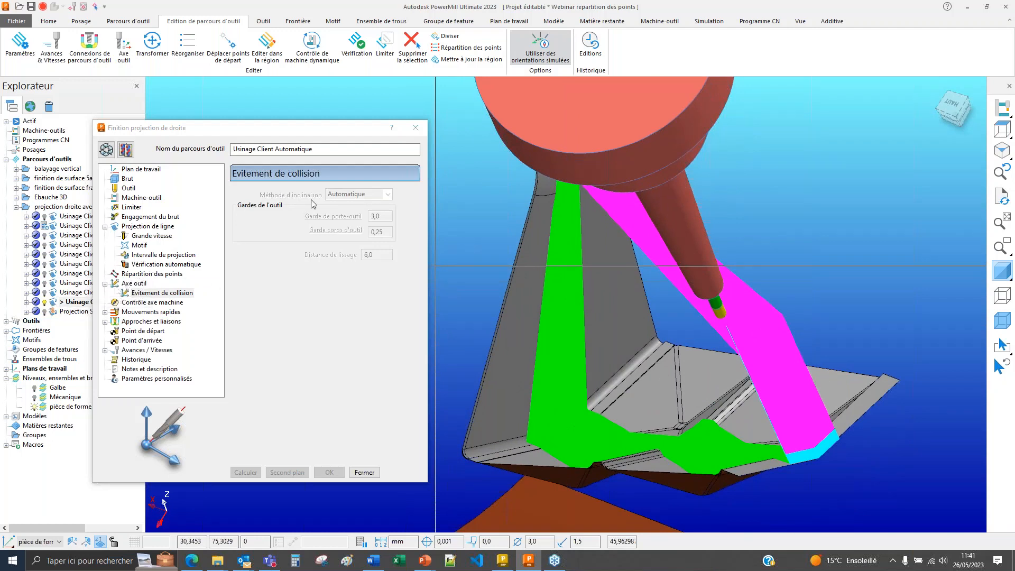
- Recheck "Usinage Client Transversal", activate "Projection Surface" to inspect its passes on the lower wall, and close the settings
double_click(56, 293)
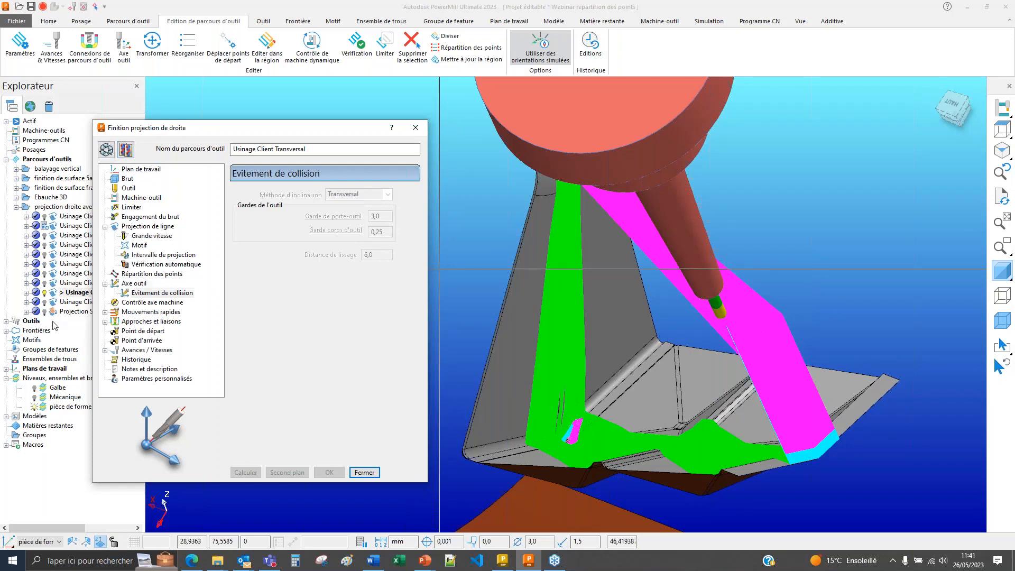
double_click(74, 312)
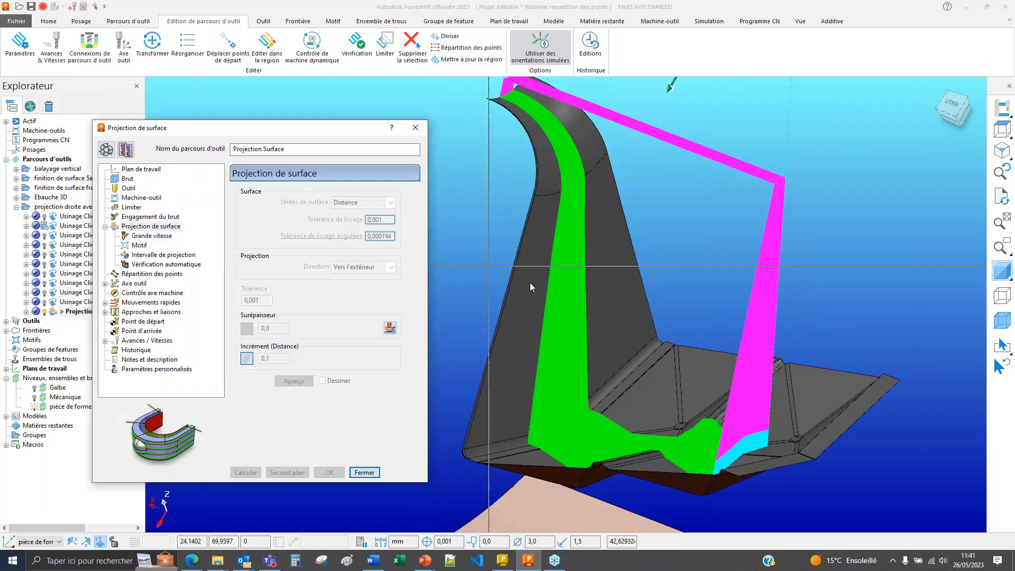
middle_click_drag(604, 362, 584, 373)
scroll(594, 364, "up", 5)
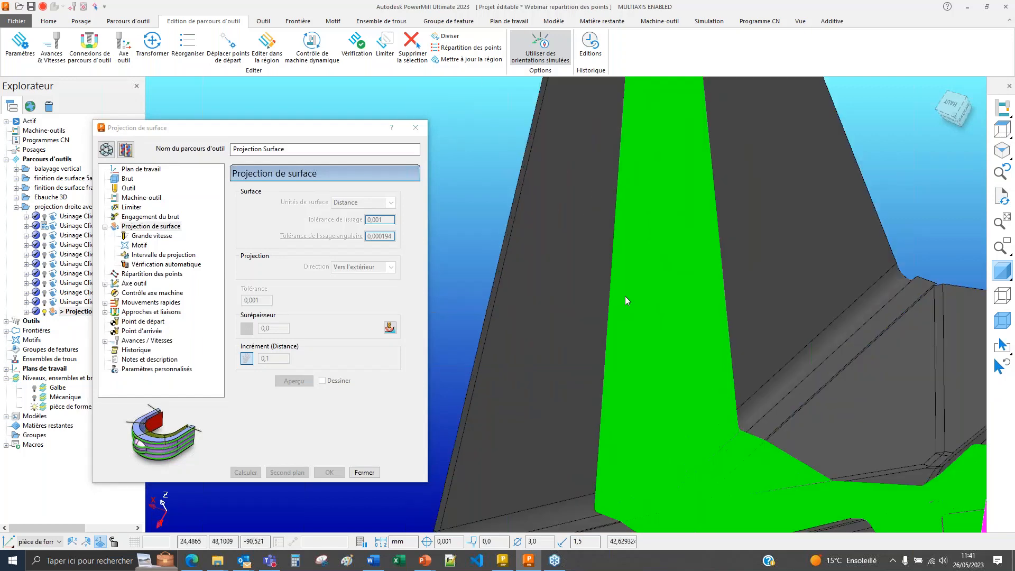
left_click(365, 472)
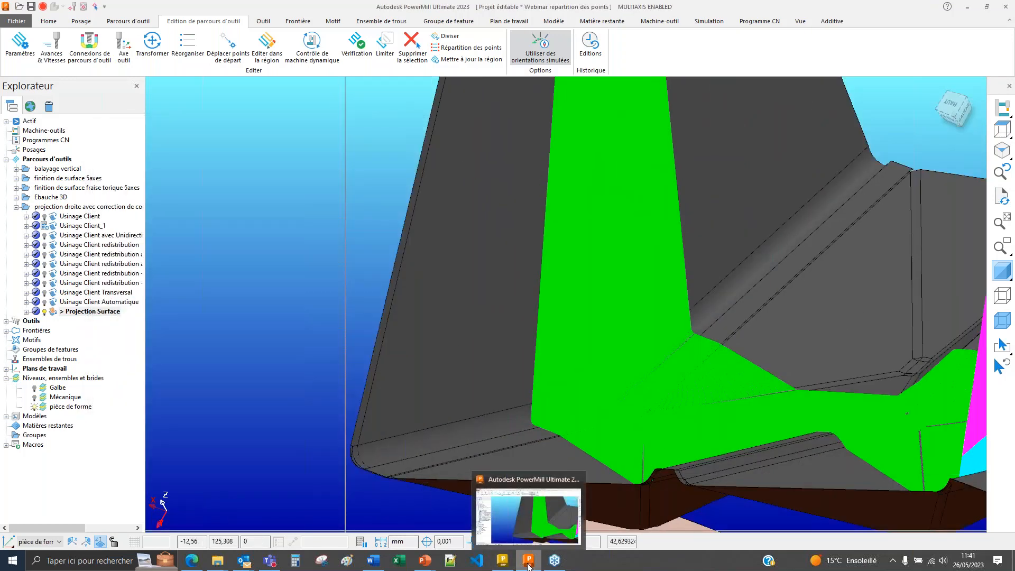
- Switch to the PowerPoint slideshow and advance to the slide about the tool axis "Lissage" parameters
mouse_move(426, 561)
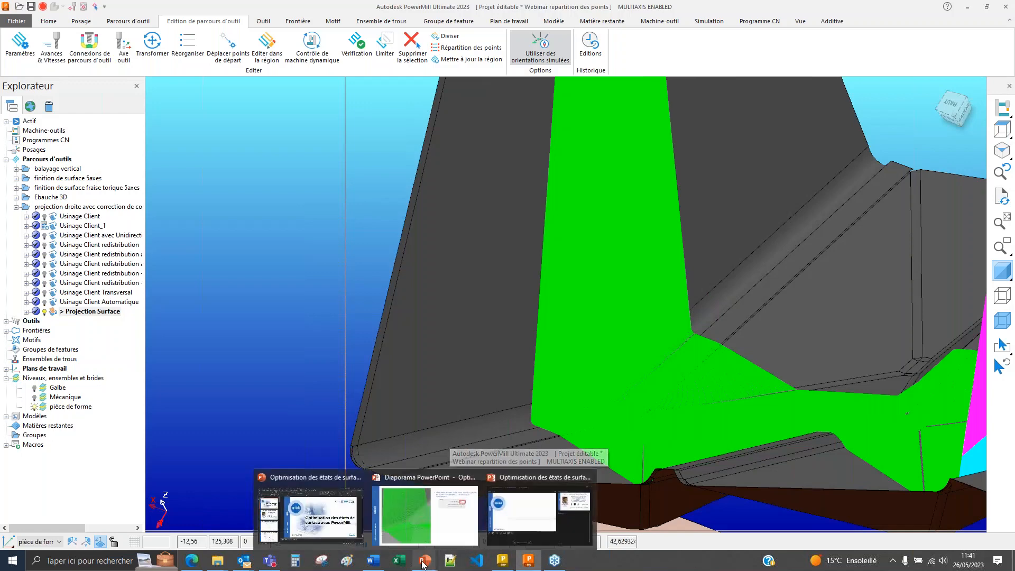
left_click(452, 527)
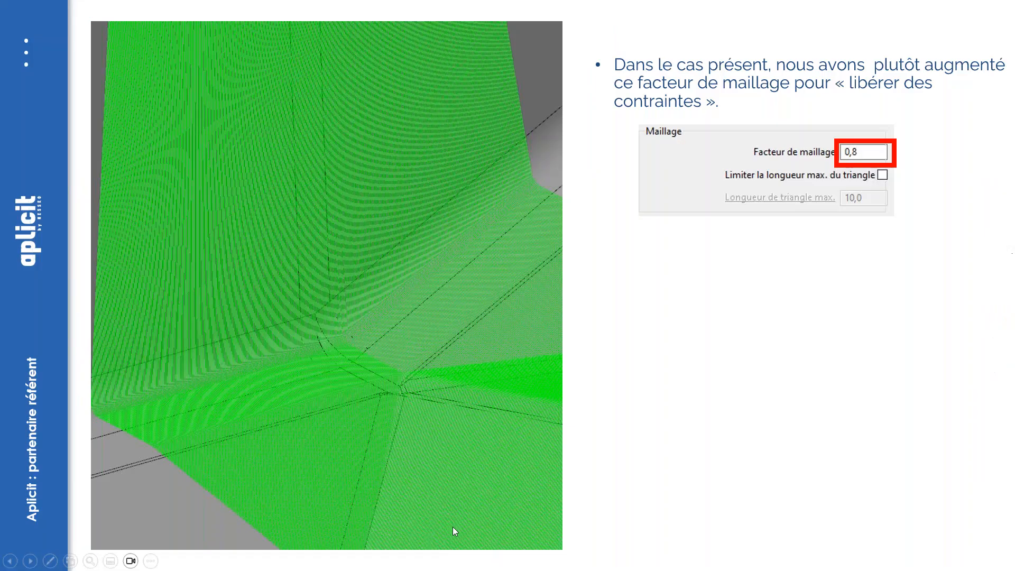
left_click(443, 390)
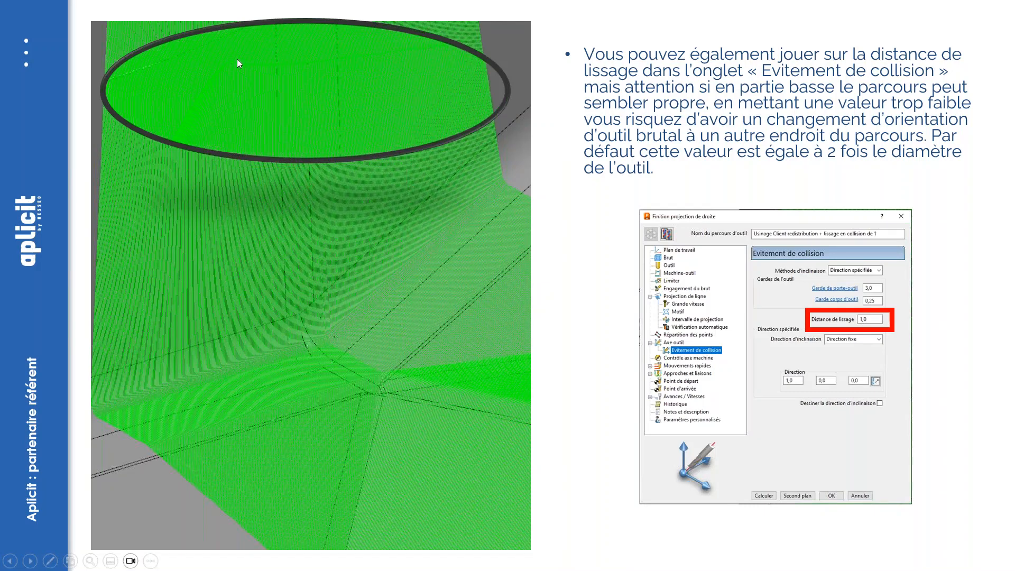
left_click(320, 271)
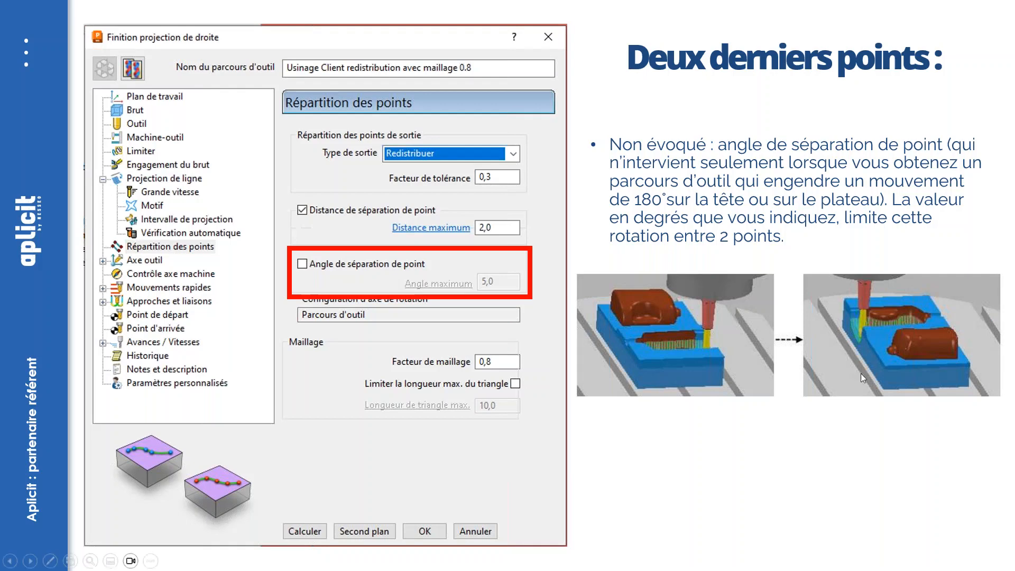
left_click(347, 291)
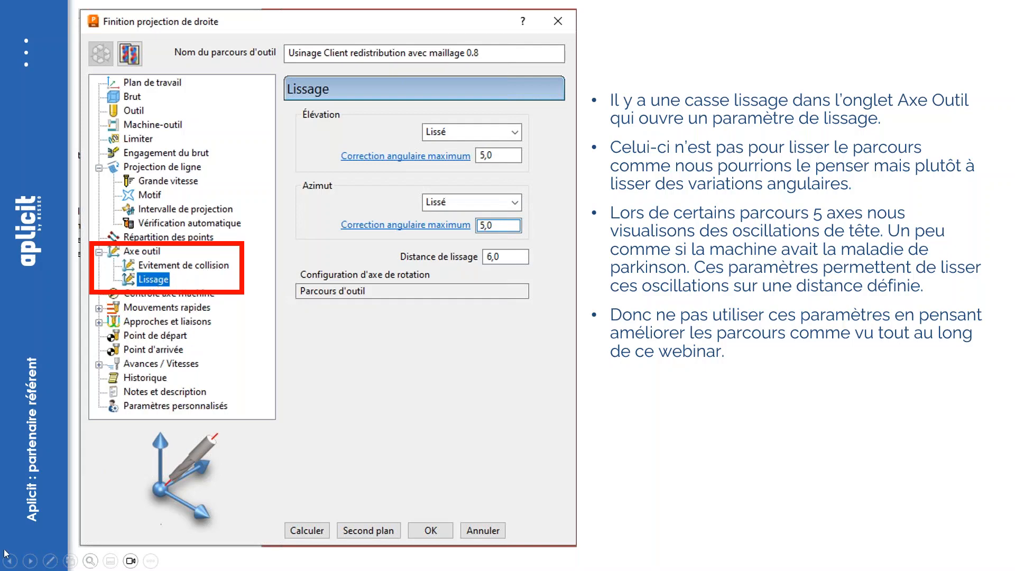
- Switch to PowerMill, review the tool axis settings of "Projection Surface", and return to the PowerPoint slideshow
key("alt+Tab")
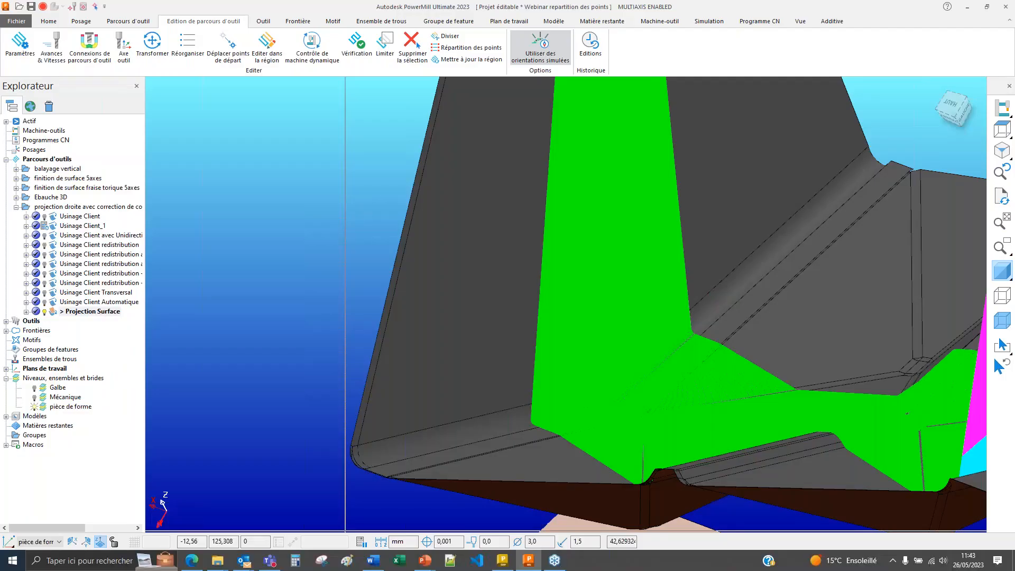
right_click(62, 311)
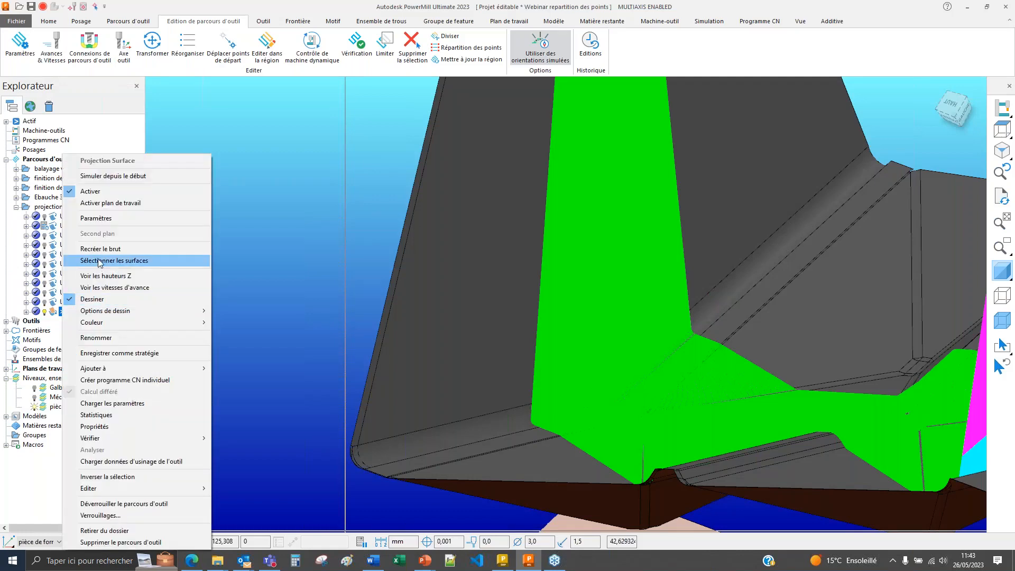
left_click(97, 218)
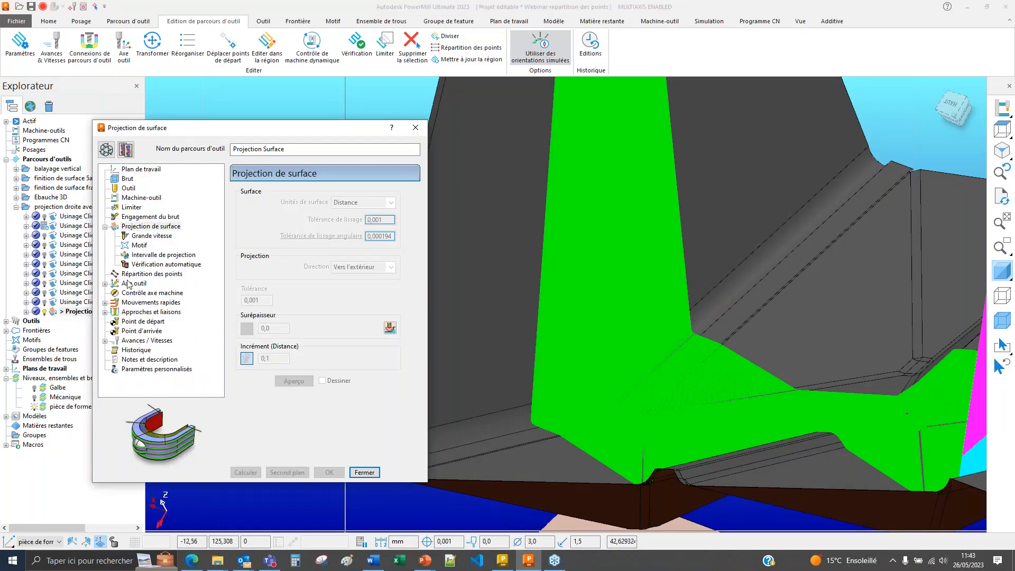
left_click(134, 283)
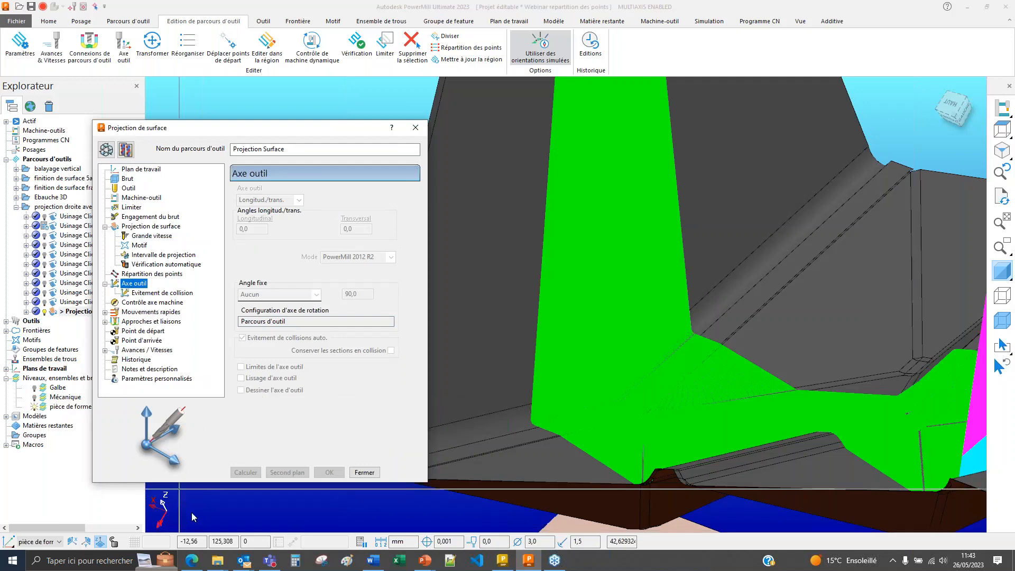
mouse_move(429, 558)
left_click(416, 533)
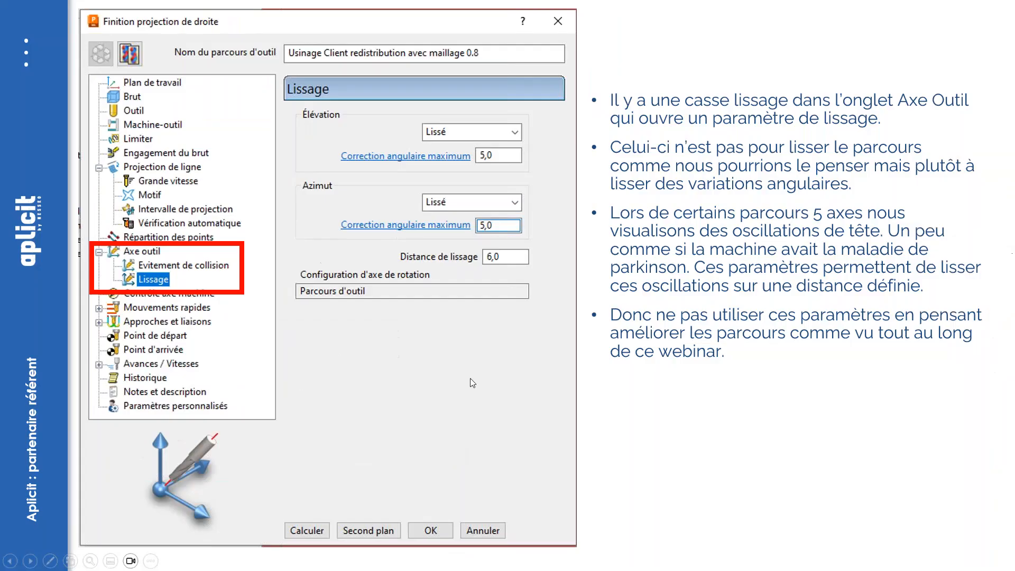
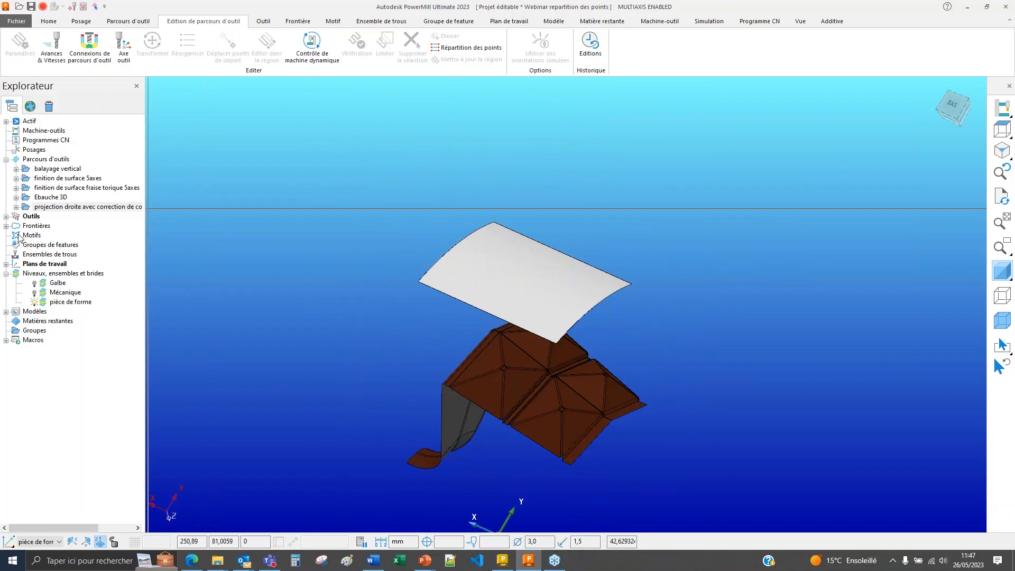
- Make a copy of the "pièce de forme" workplane
left_click(7, 264)
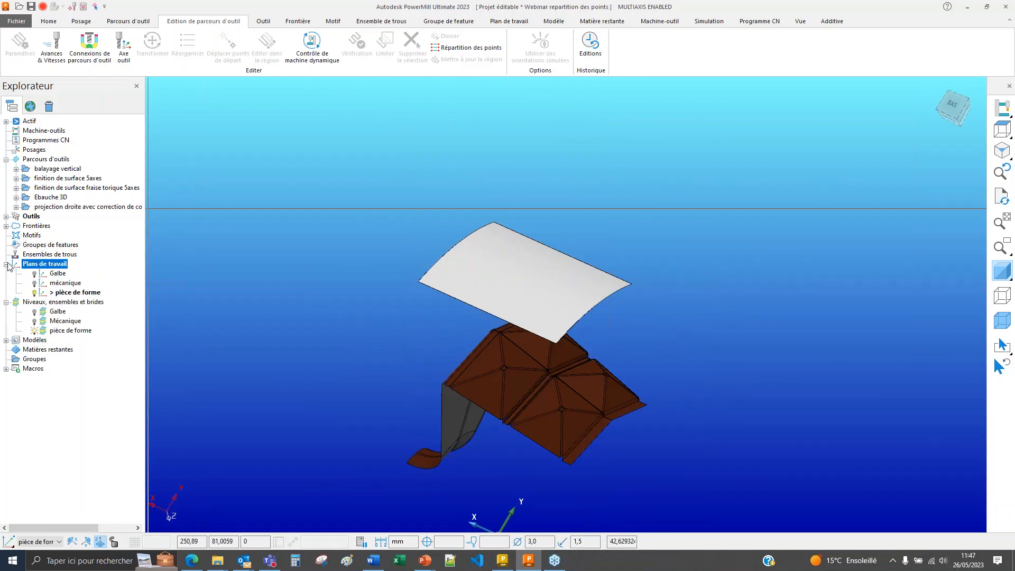
right_click(53, 294)
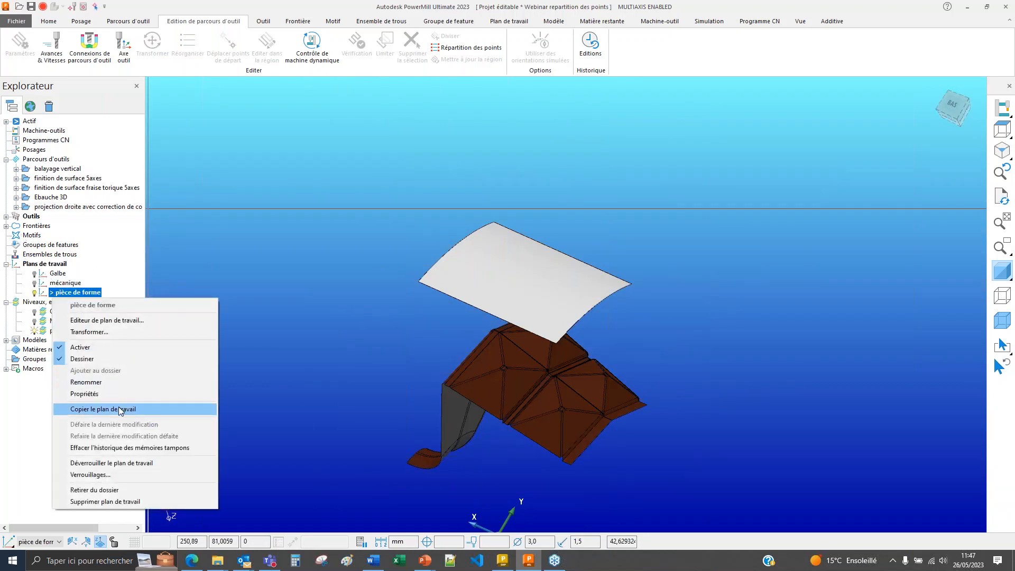
left_click(69, 410)
- Rotate the "pièce de forme_1" workplane 180° about its Y axis and accept the edit
right_click(74, 302)
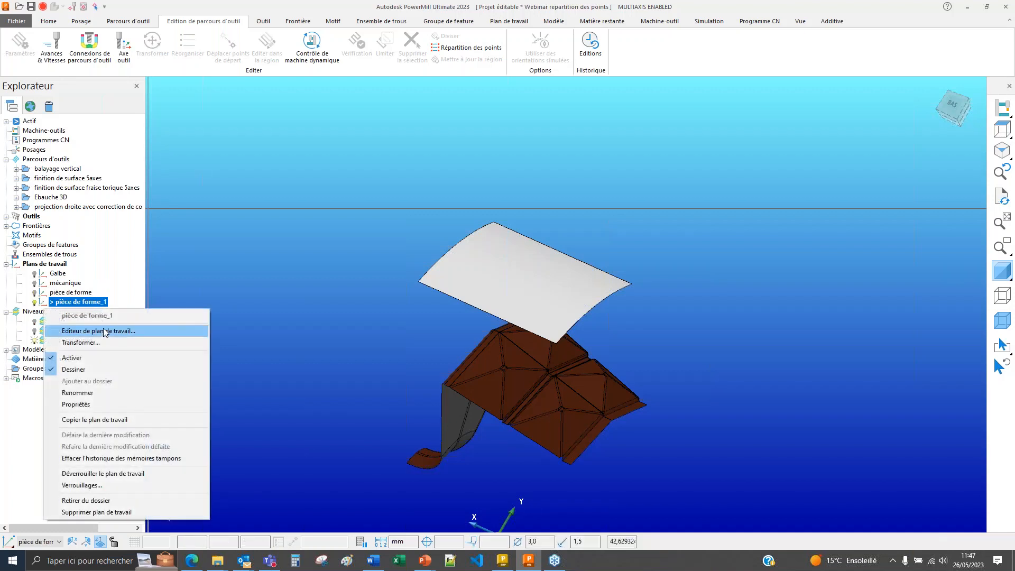
left_click(124, 331)
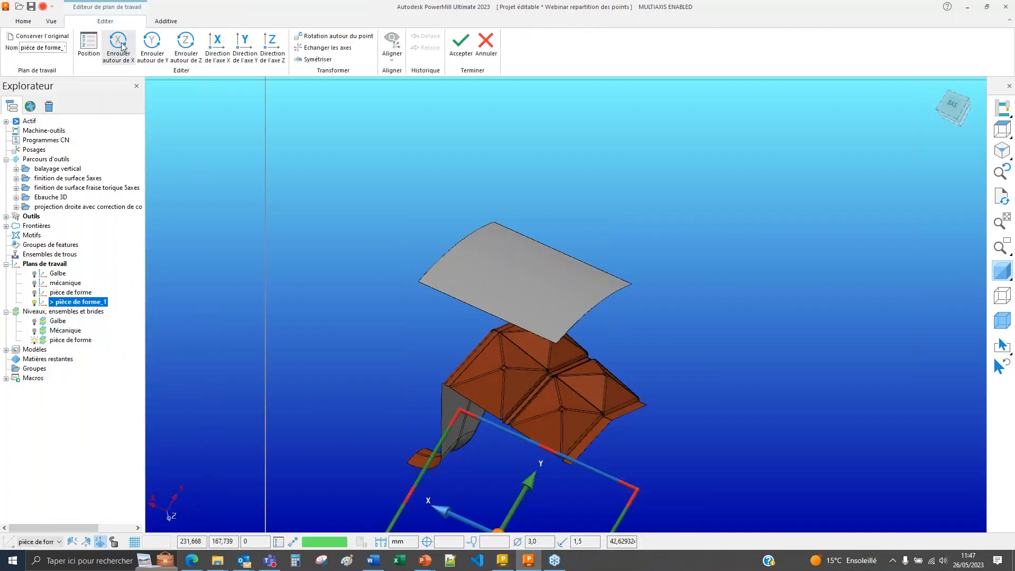
left_click(151, 48)
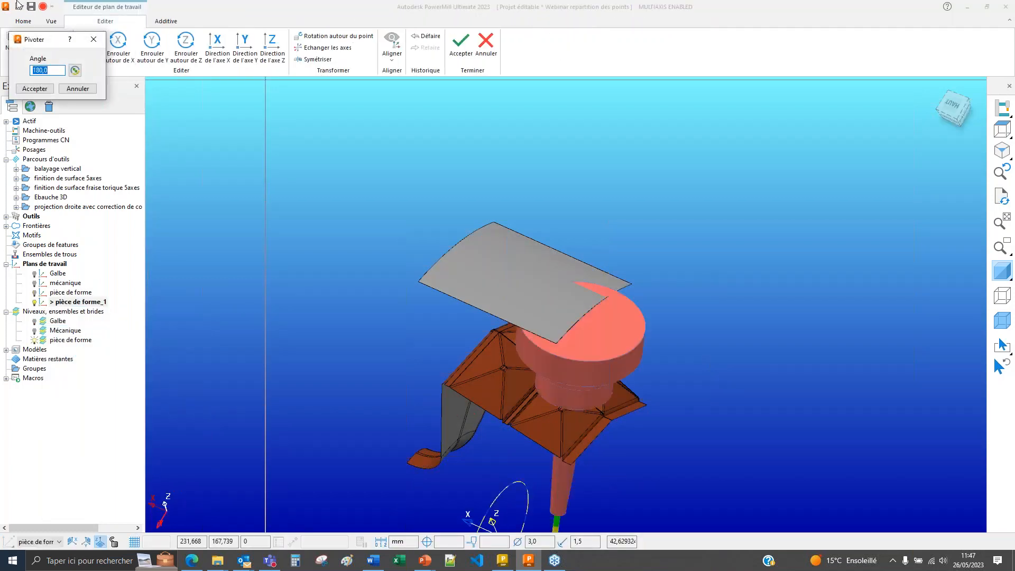
left_click(35, 89)
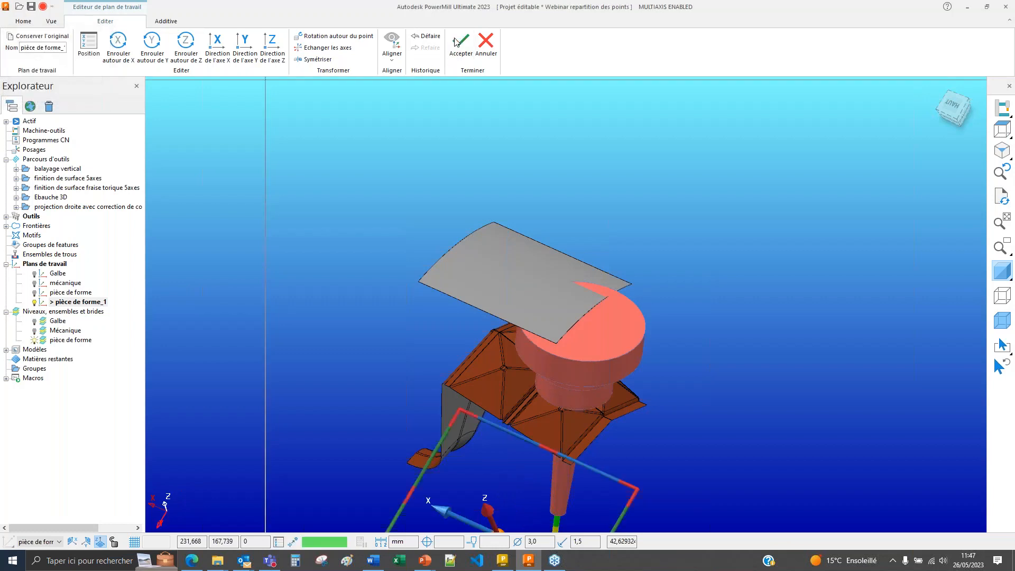
left_click(461, 42)
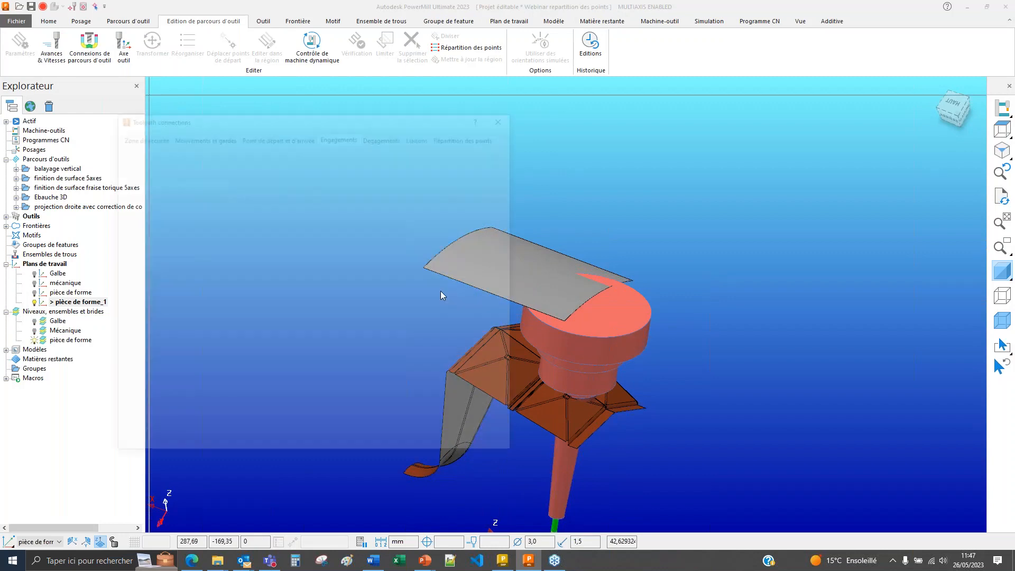
- Set both the rapid height and the plunge height of the safe area to 150 and accept the toolpath connections
left_click(156, 136)
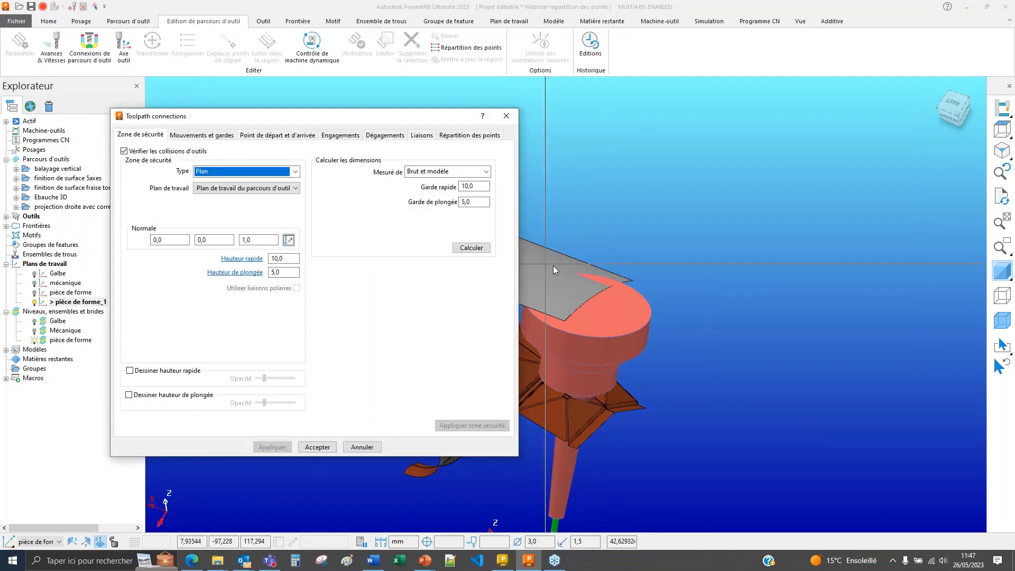
double_click(286, 259)
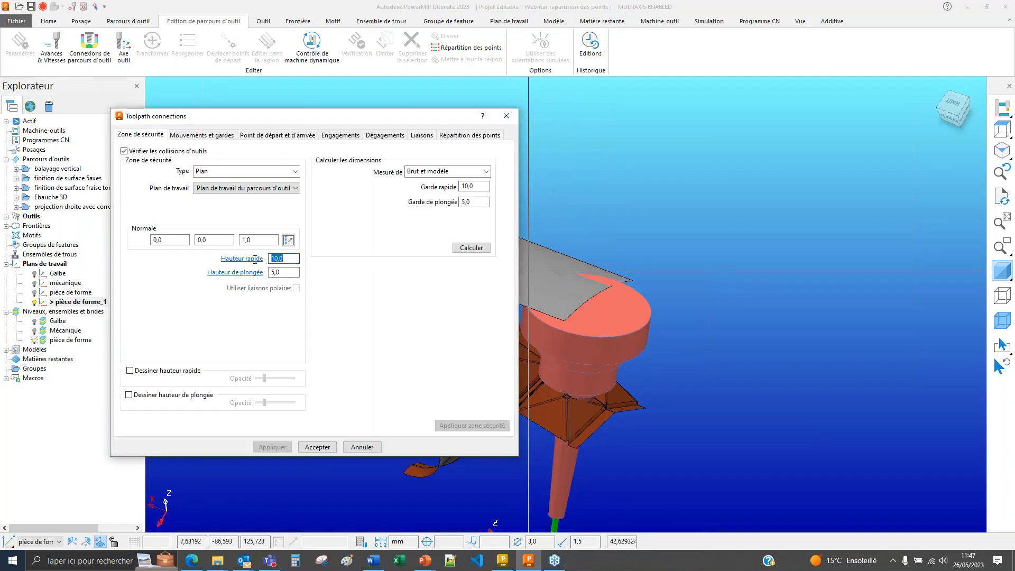
type("150")
key("Tab")
type("1")
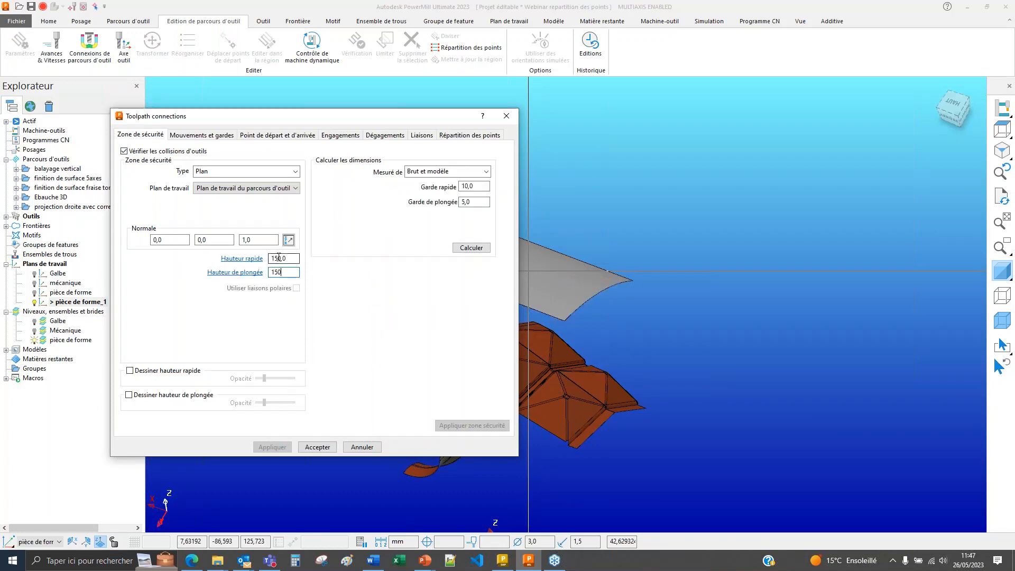
left_click(317, 447)
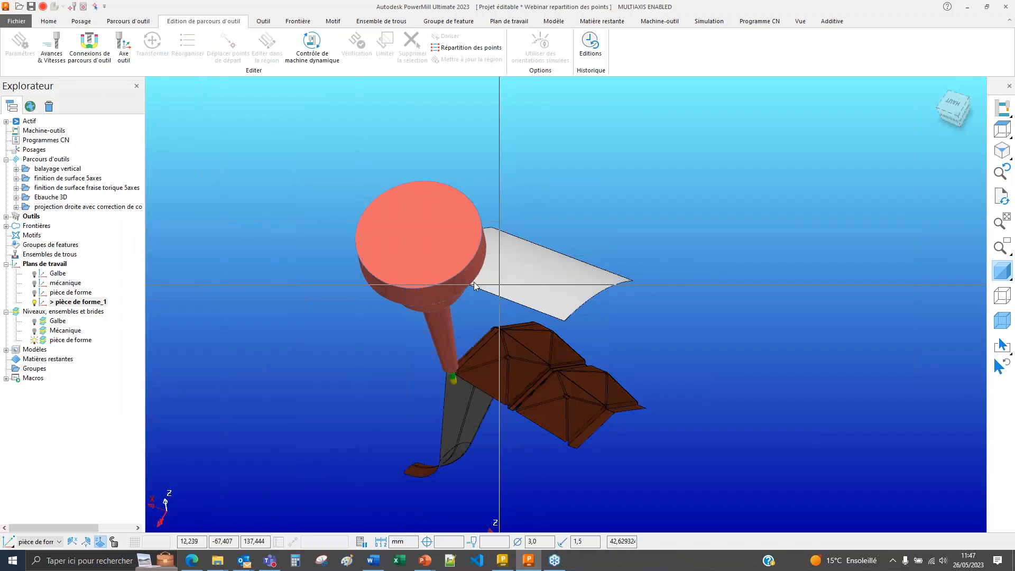
- Create a Contournage toolpath and select Longitud./trans. as its tool axis
left_click(106, 24)
left_click(17, 47)
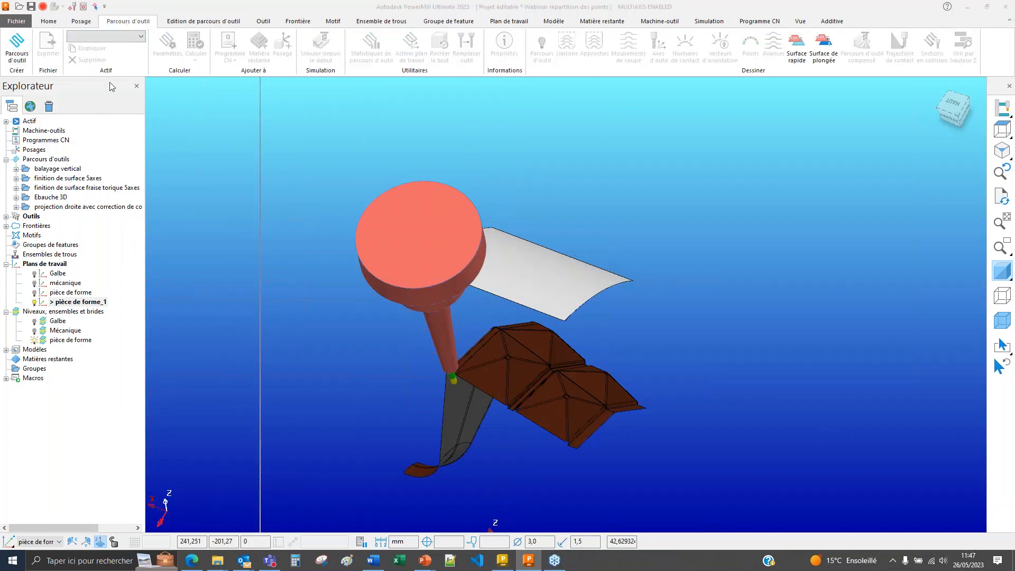
left_click(299, 197)
left_click(426, 409)
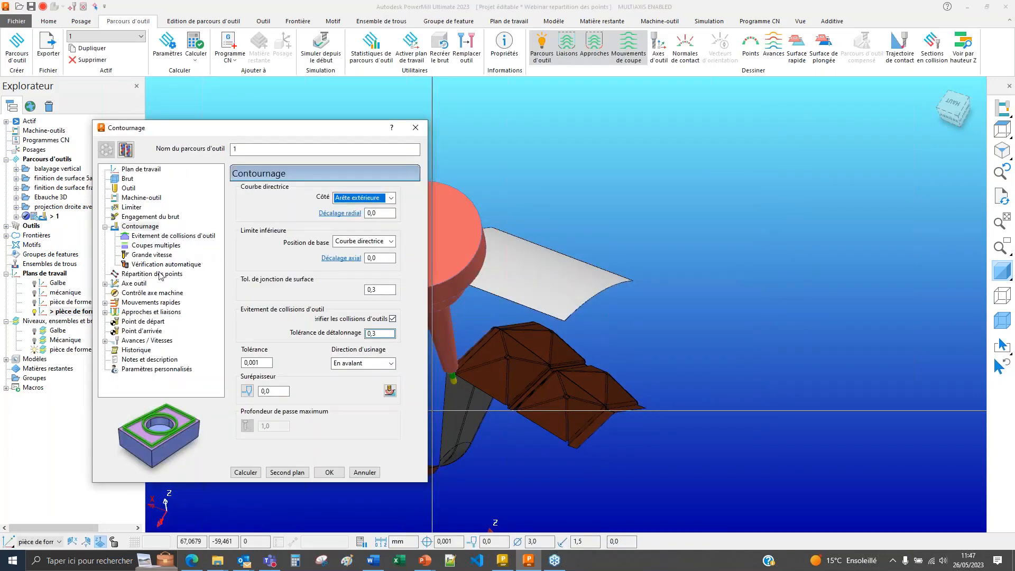
left_click(135, 284)
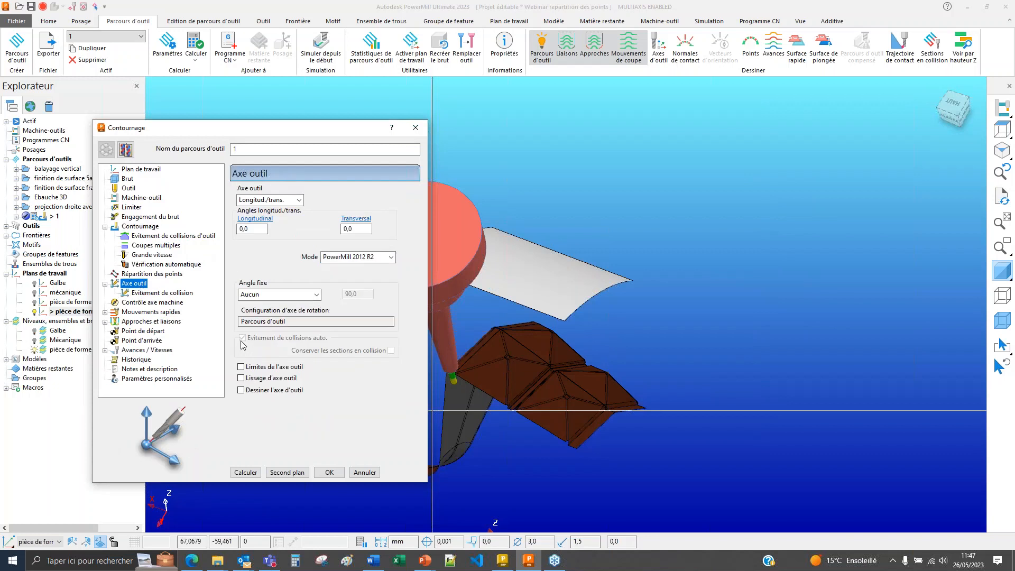
left_click(296, 200)
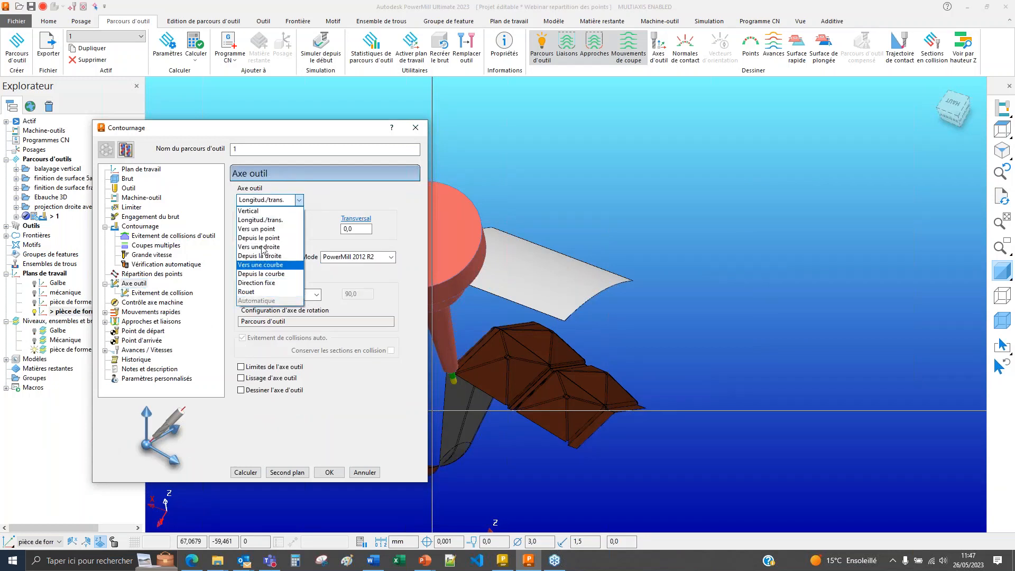
left_click(260, 220)
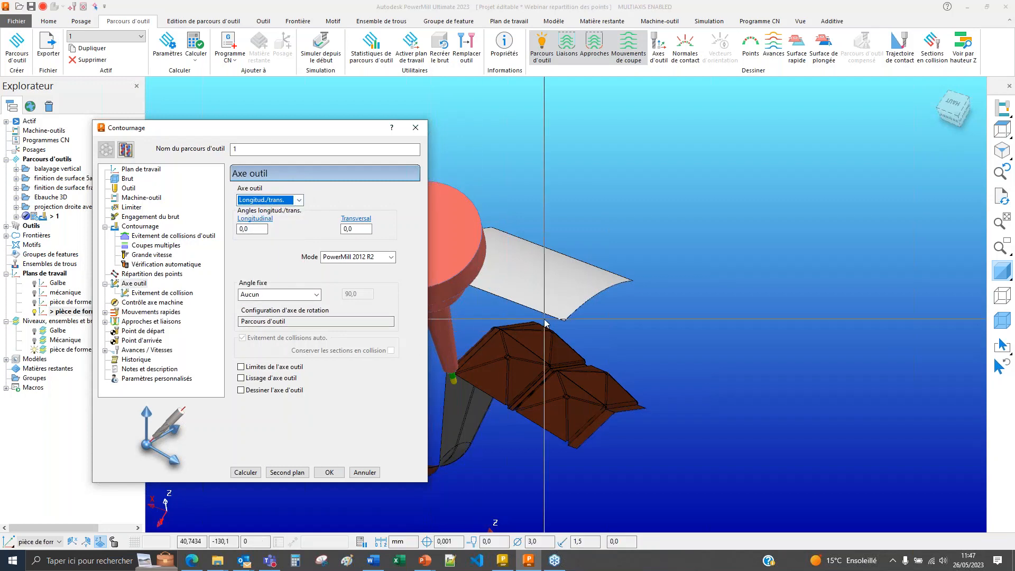
- Switch the Contournage toolpath's tool axis to Vertical and back to Longitud./trans
middle_click_drag(544, 320, 592, 302, "shift")
scroll(623, 291, "up", 4)
scroll(698, 309, "down", 3)
middle_click_drag(714, 313, 611, 351, "shift")
left_click_drag(204, 128, 176, 106)
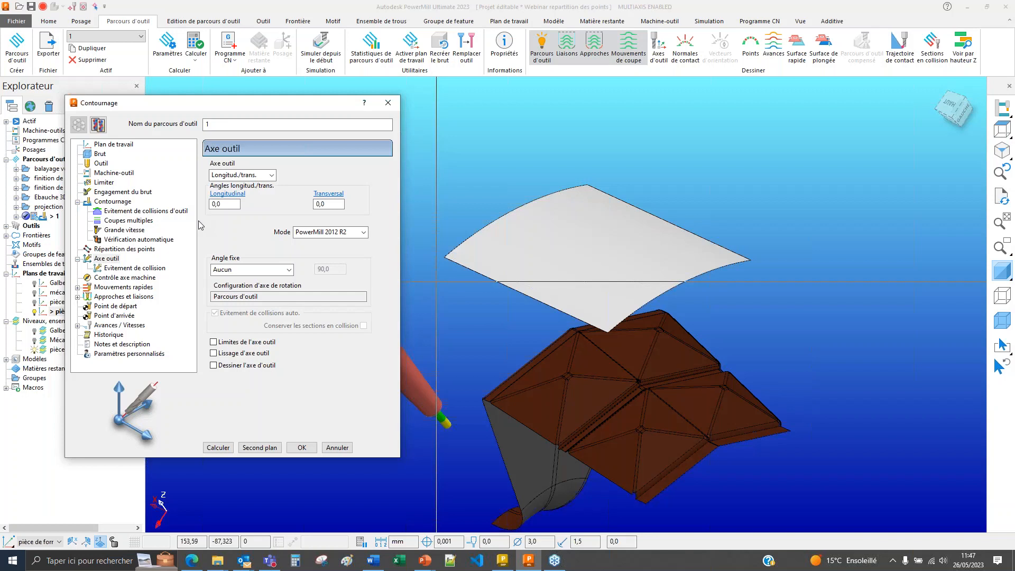
left_click(243, 175)
left_click(235, 185)
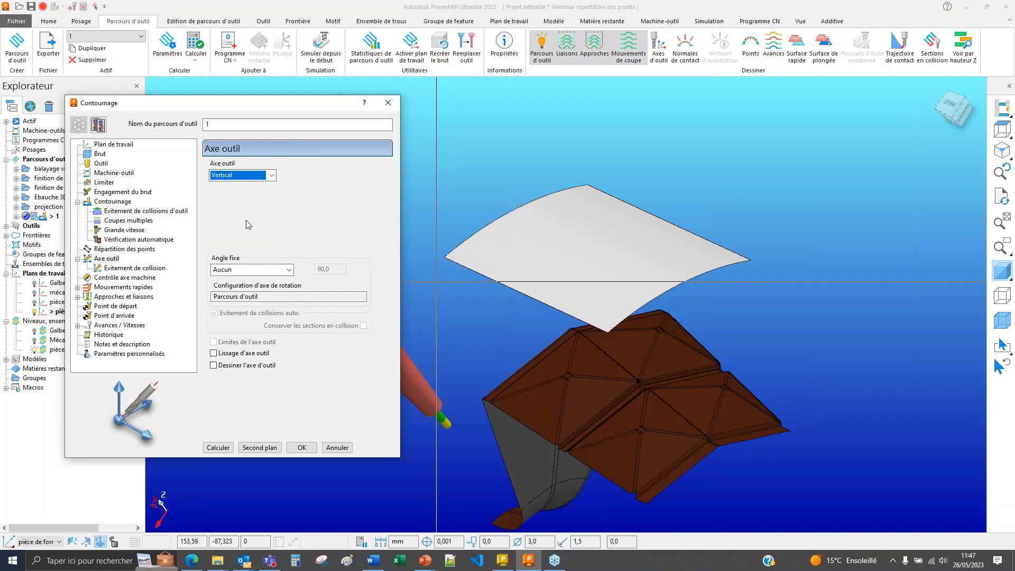
left_click(241, 176)
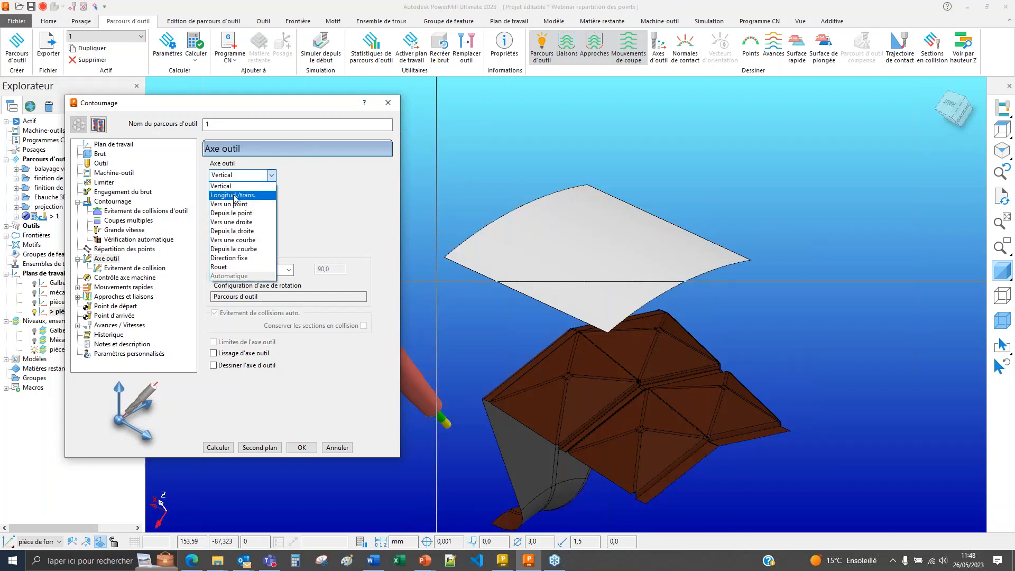
left_click(232, 194)
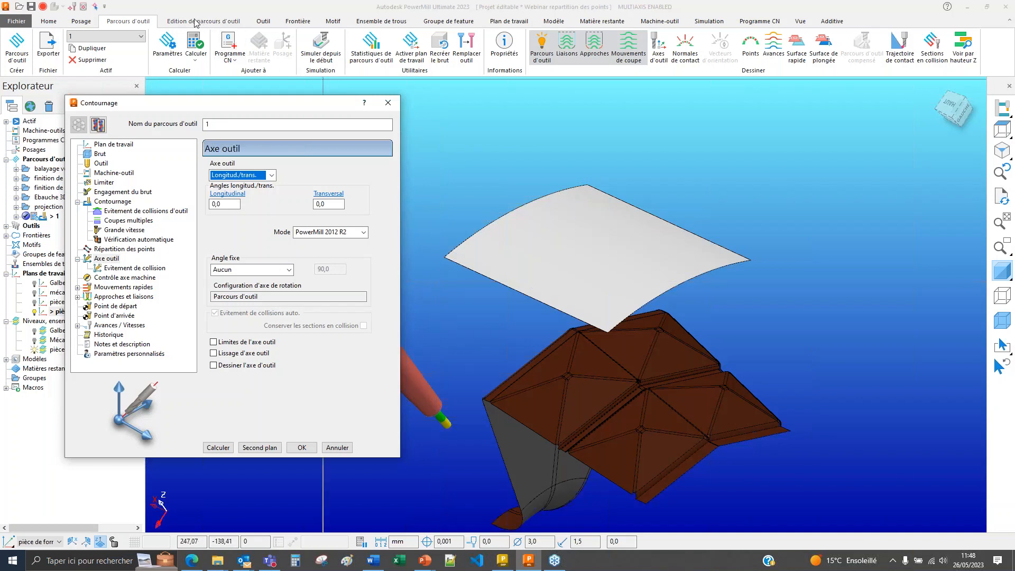
- Create a toolpath with the Ebauche 3D strategy from the 3D roughing category
left_click(9, 45)
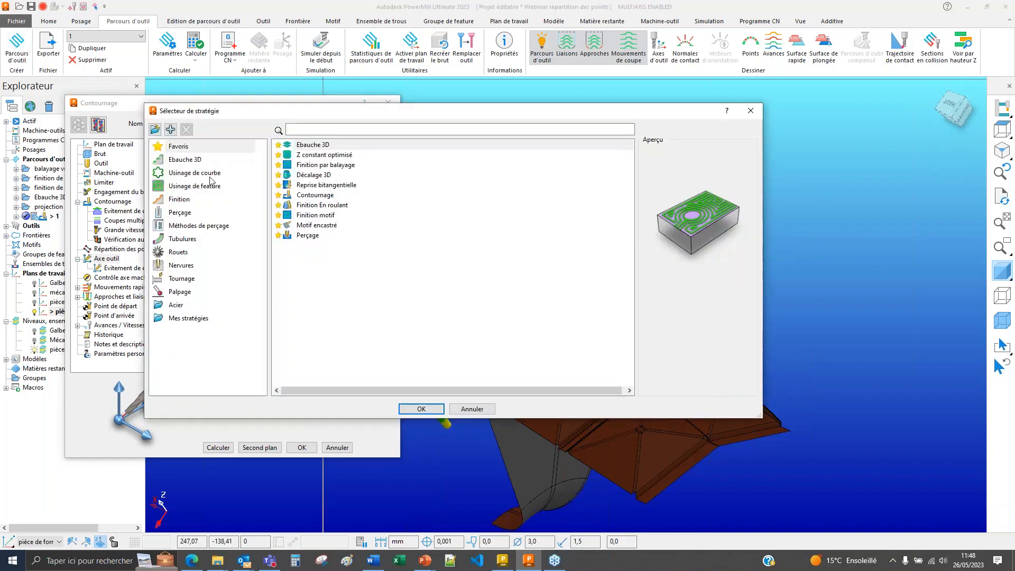
left_click(176, 197)
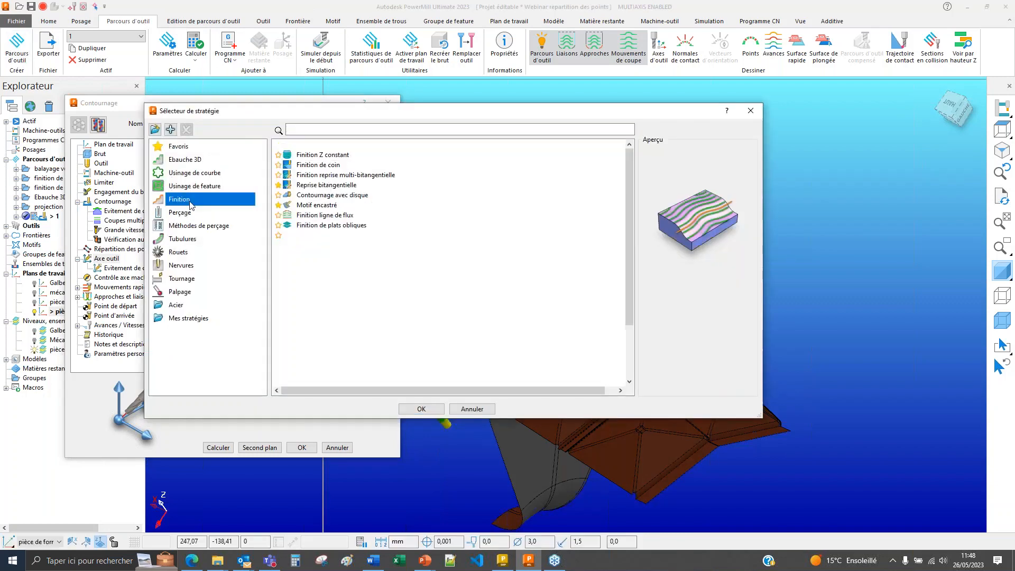
left_click(238, 160)
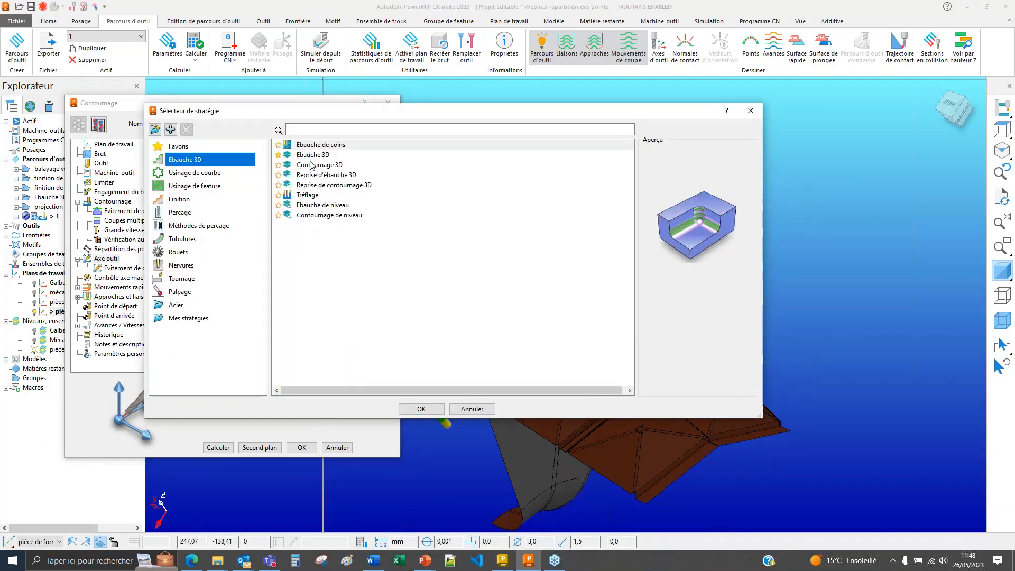
left_click(309, 155)
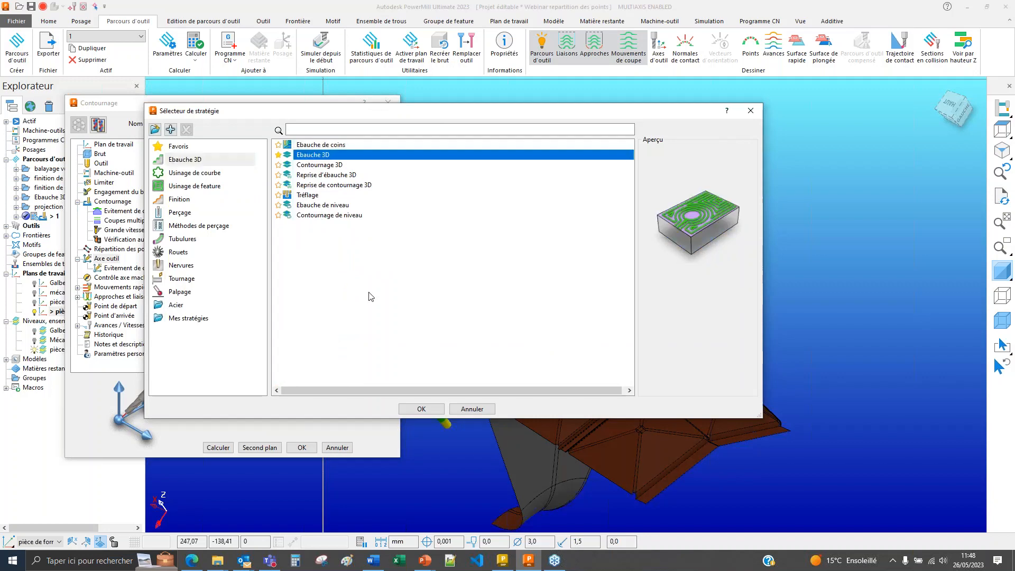
left_click(422, 409)
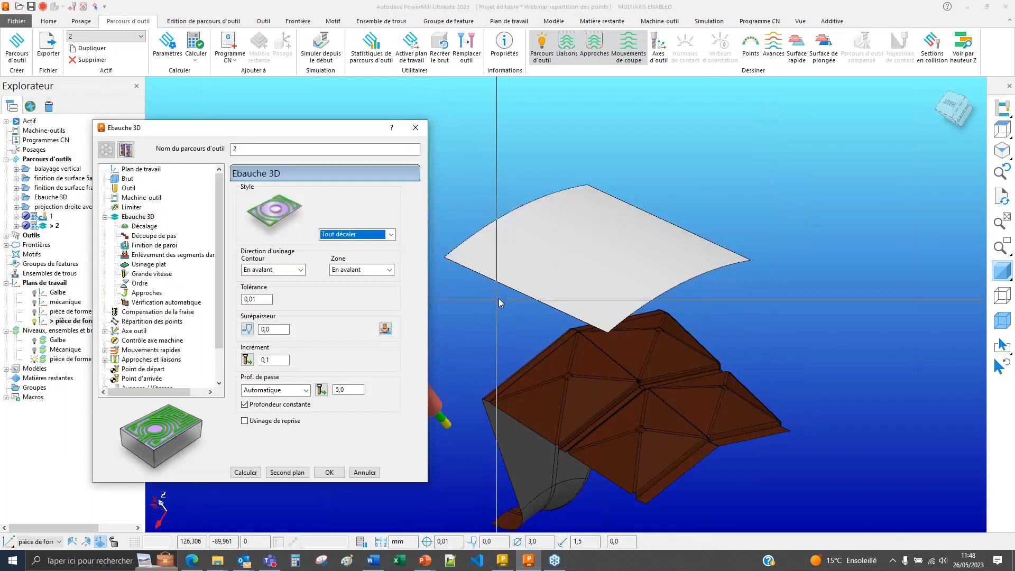
- Review the point distribution and tool axis settings of the Ebauche 3D toolpath, and leave its settings without calculating
middle_click_drag(499, 299, 585, 291, "shift")
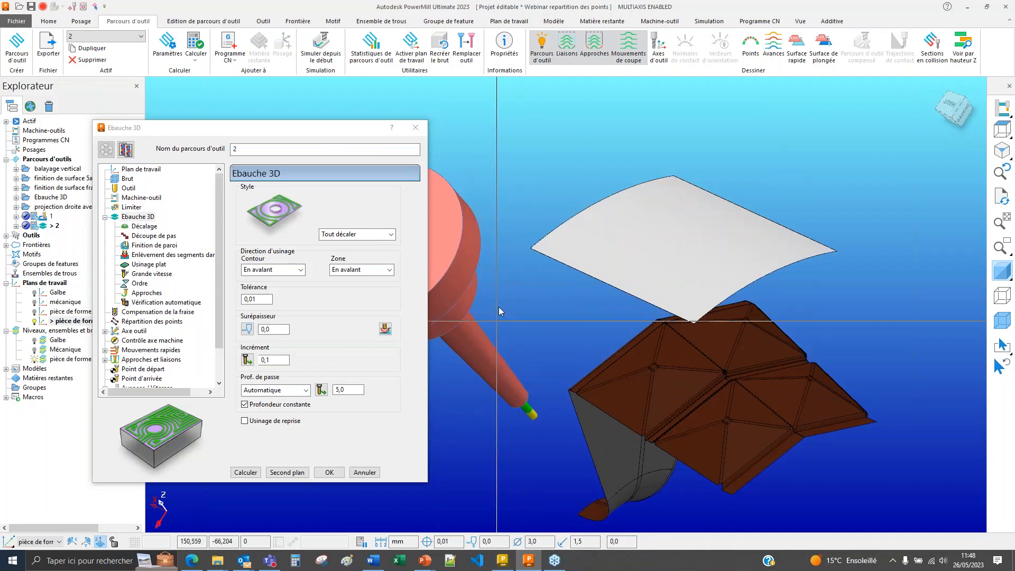
middle_click_drag(499, 307, 537, 211)
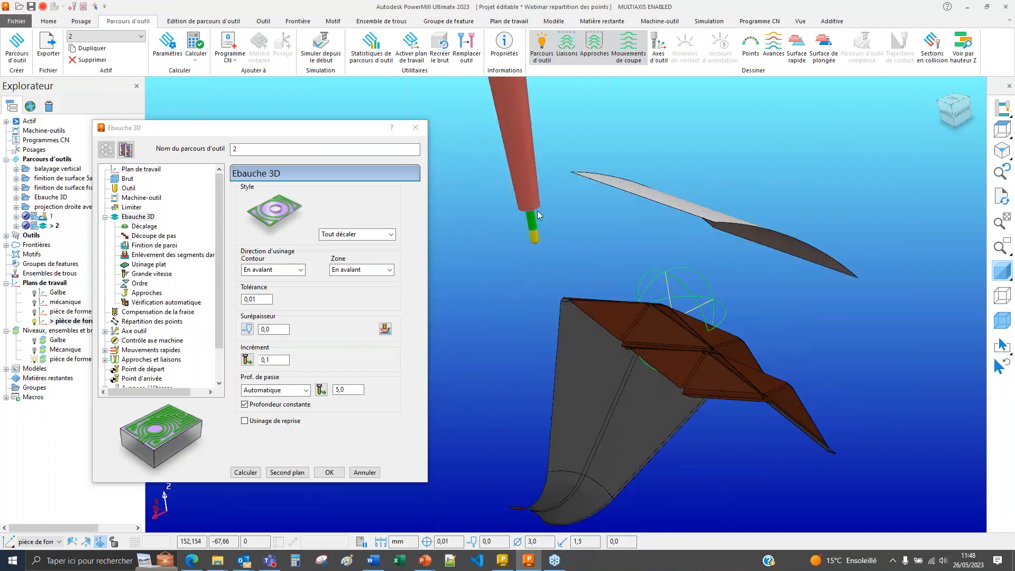
left_click(135, 323)
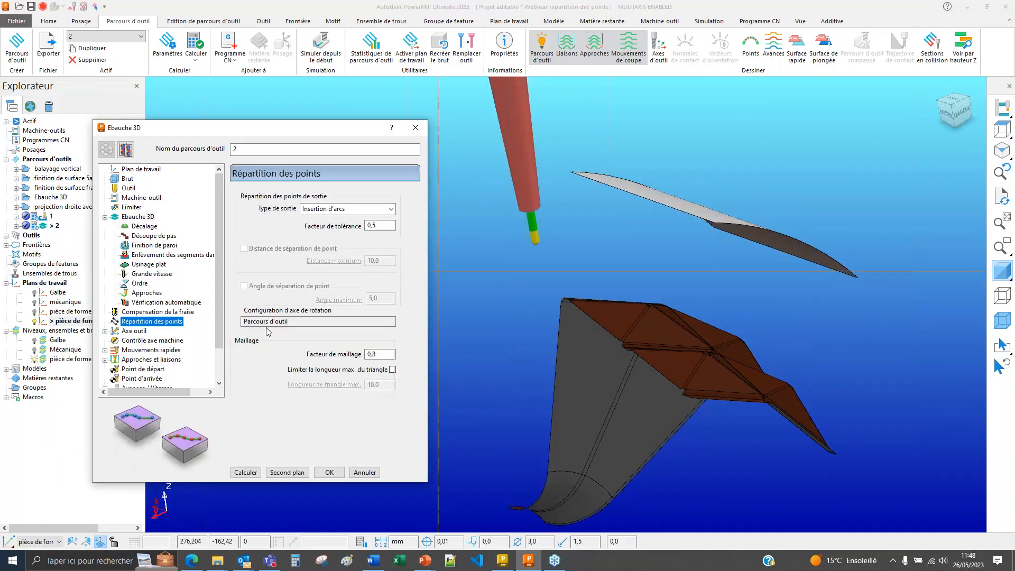
left_click(135, 332)
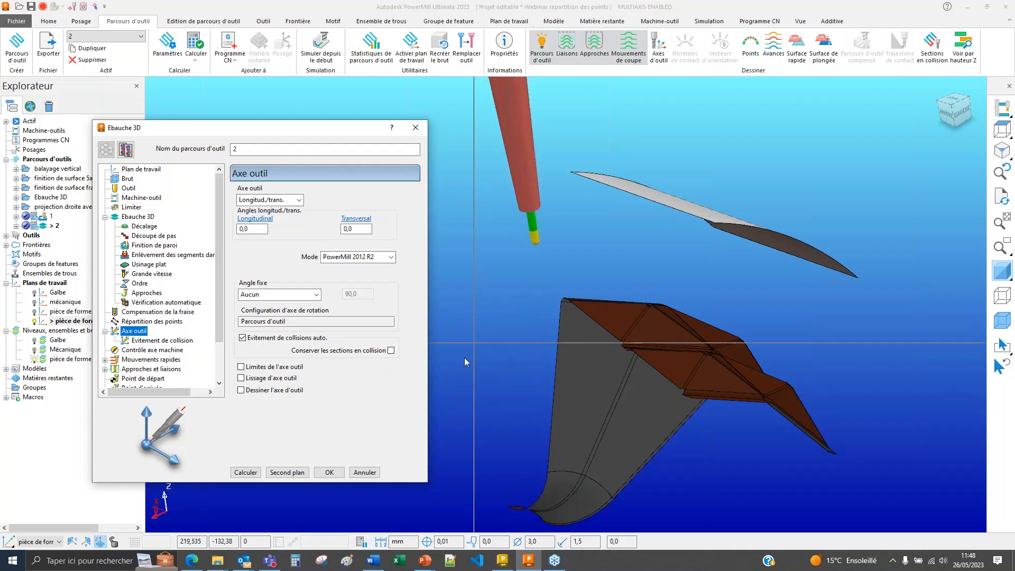
left_click(359, 474)
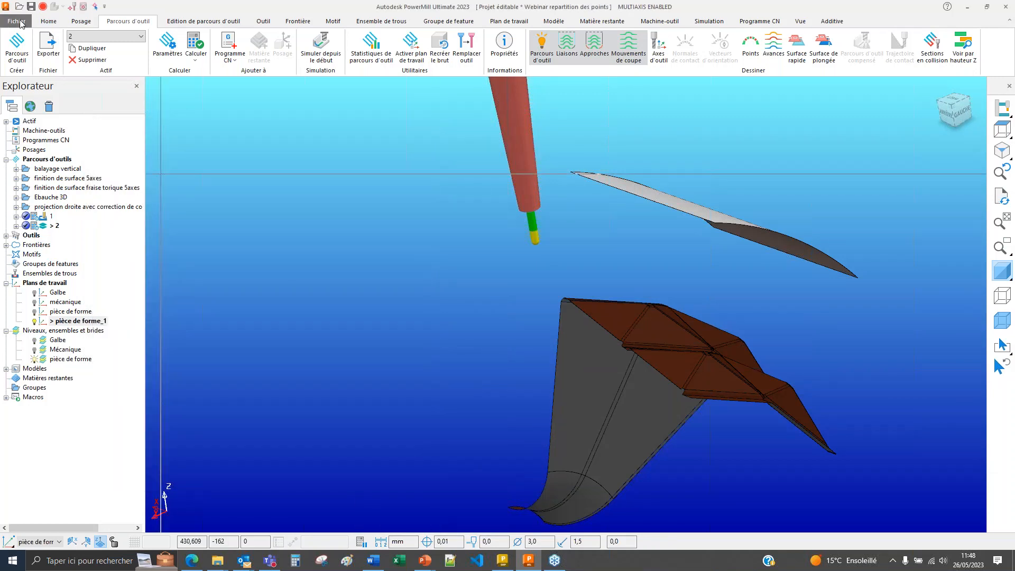
- Close the current project and open the recent project "Evolution PowerMill 2017-2023_1_1"
left_click(20, 23)
left_click(24, 201)
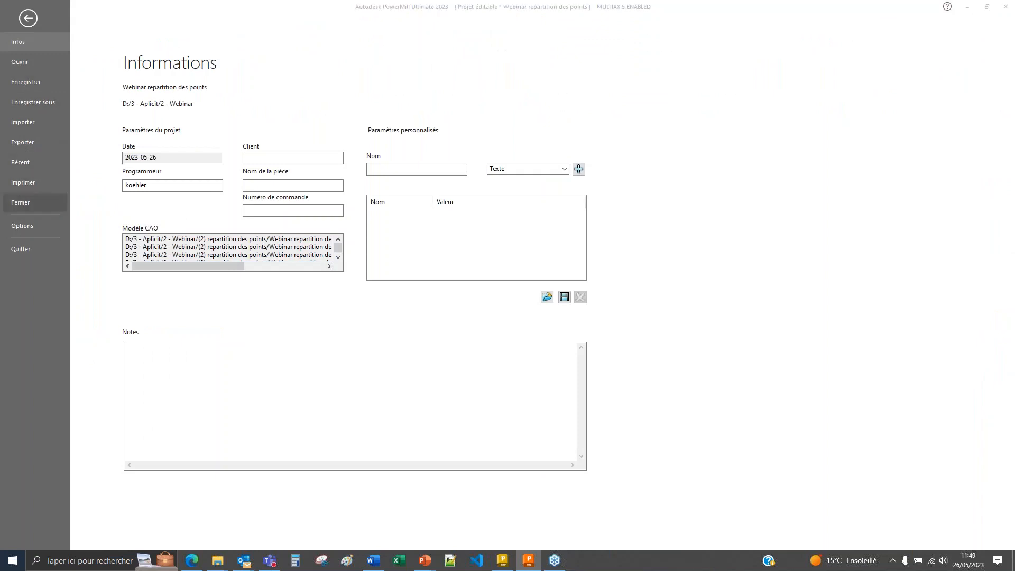
left_click(98, 234)
left_click(17, 22)
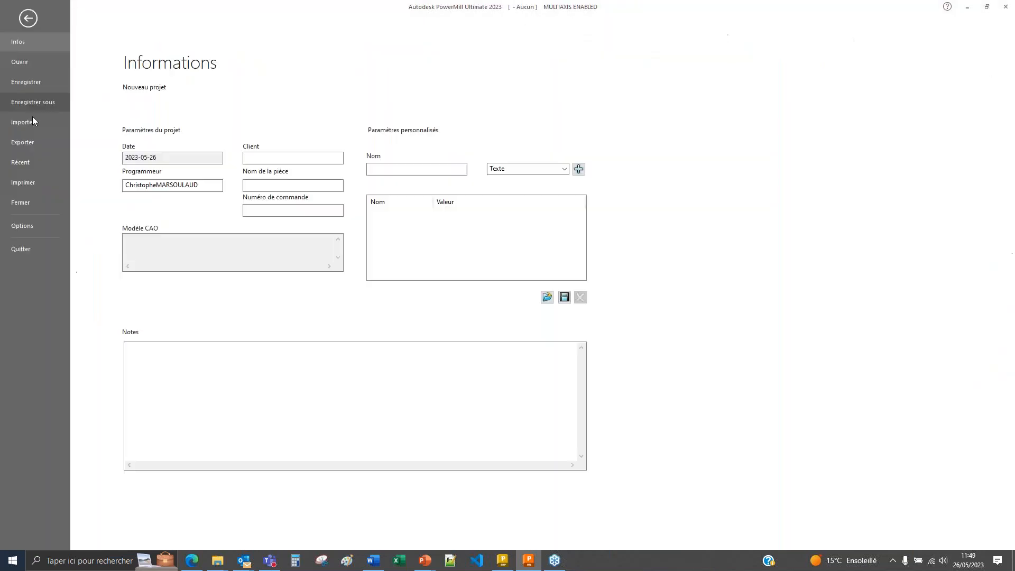
left_click(36, 162)
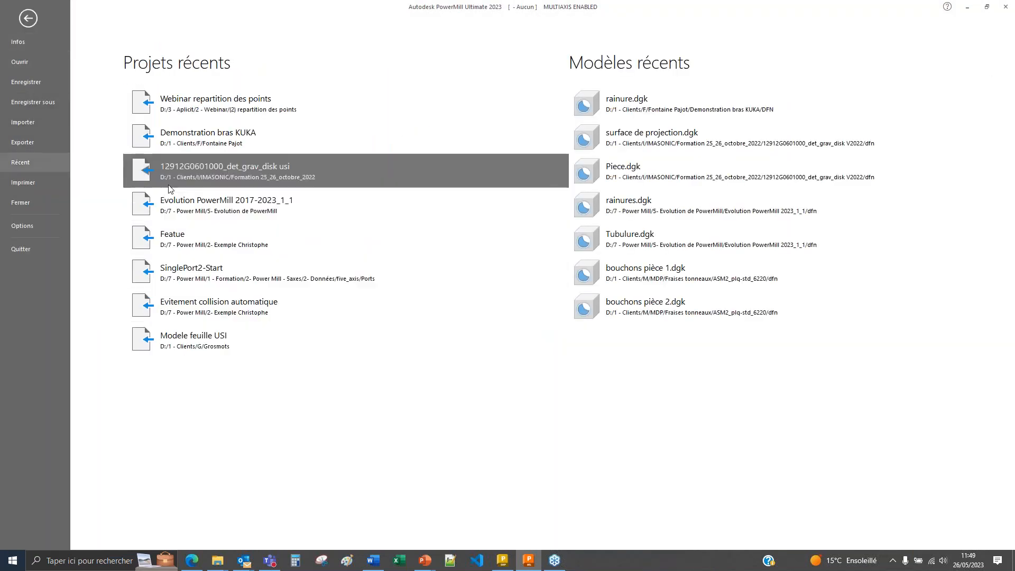
left_click(198, 211)
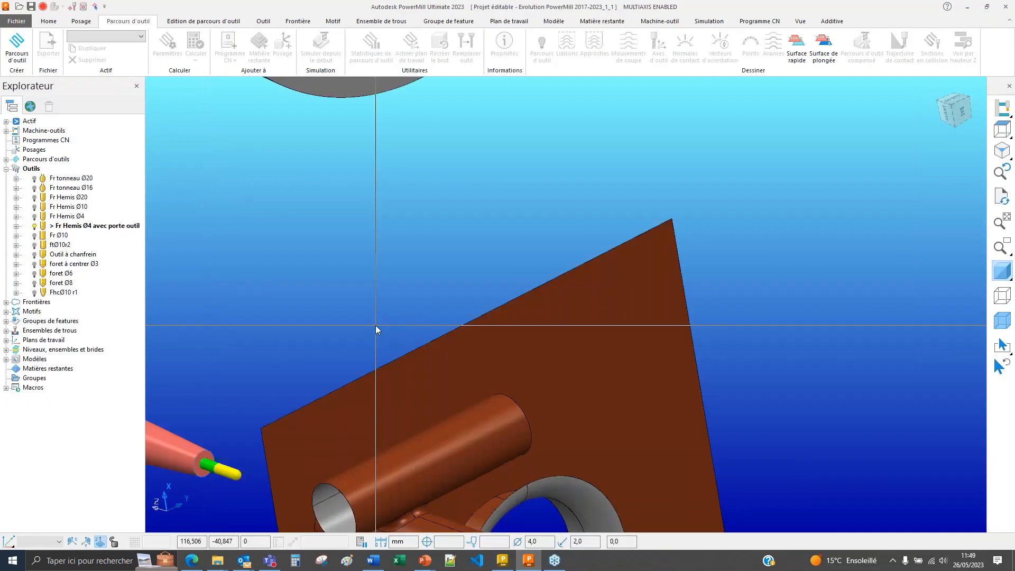
- Activate the "Ebauche 3D évitement automatique" toolpath in the "Ebauche 3D +ViewMill" folder
middle_click_drag(394, 317, 492, 264)
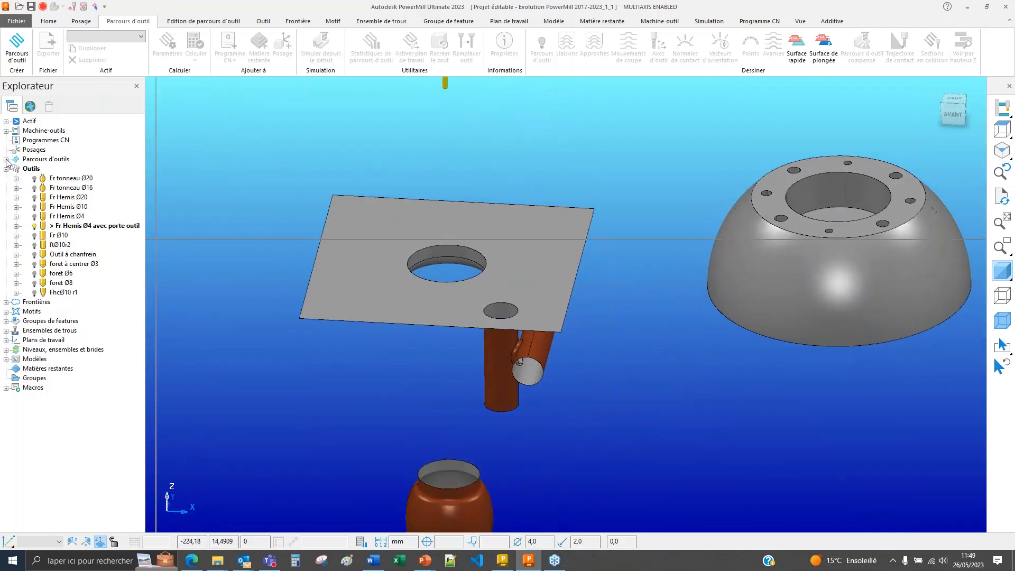
left_click(6, 159)
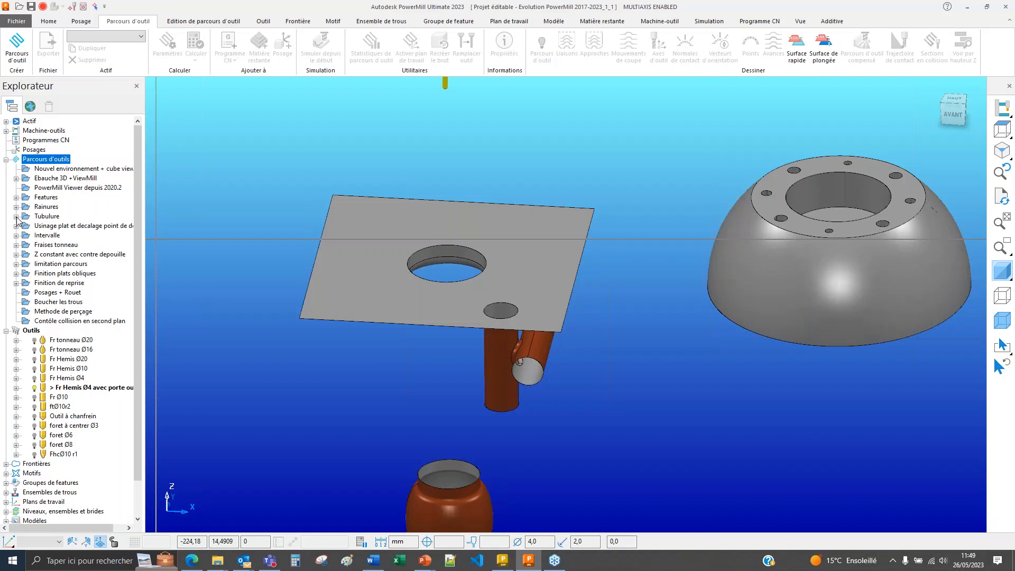
left_click(17, 179)
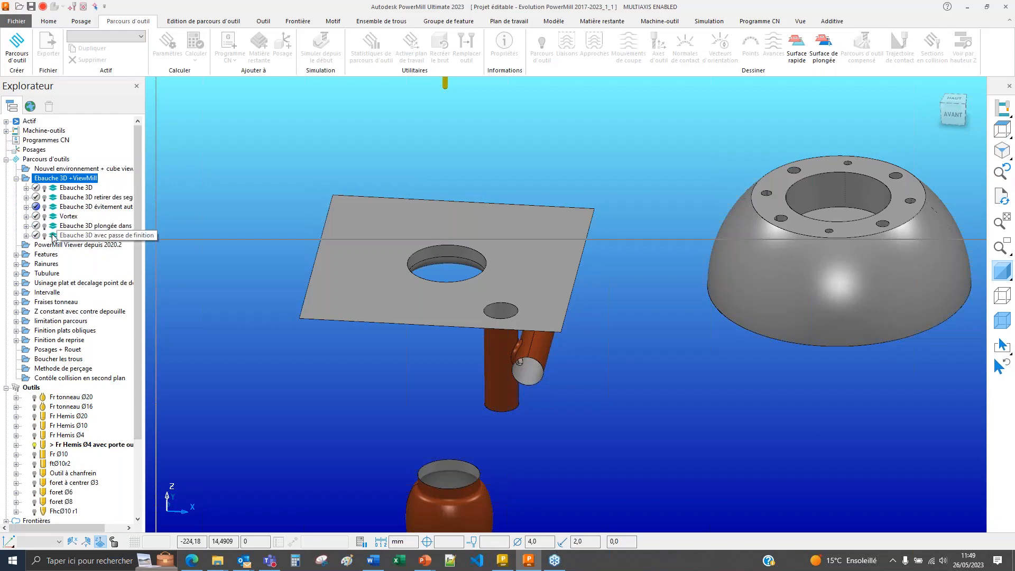
double_click(53, 226)
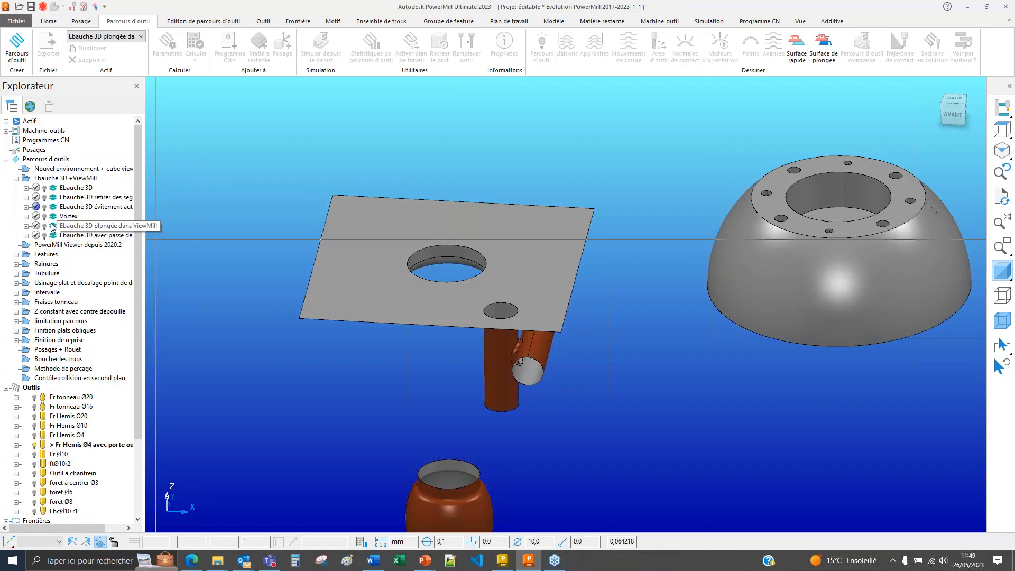
double_click(52, 207)
- Review the tool axis settings of the "Ebauche 3D évitement automatique" toolpath, and close them without making changes
mouse_move(402, 411)
middle_mouse_down()
mouse_move(533, 380)
mouse_move(440, 271)
middle_mouse_up()
scroll(541, 437, "up", 5)
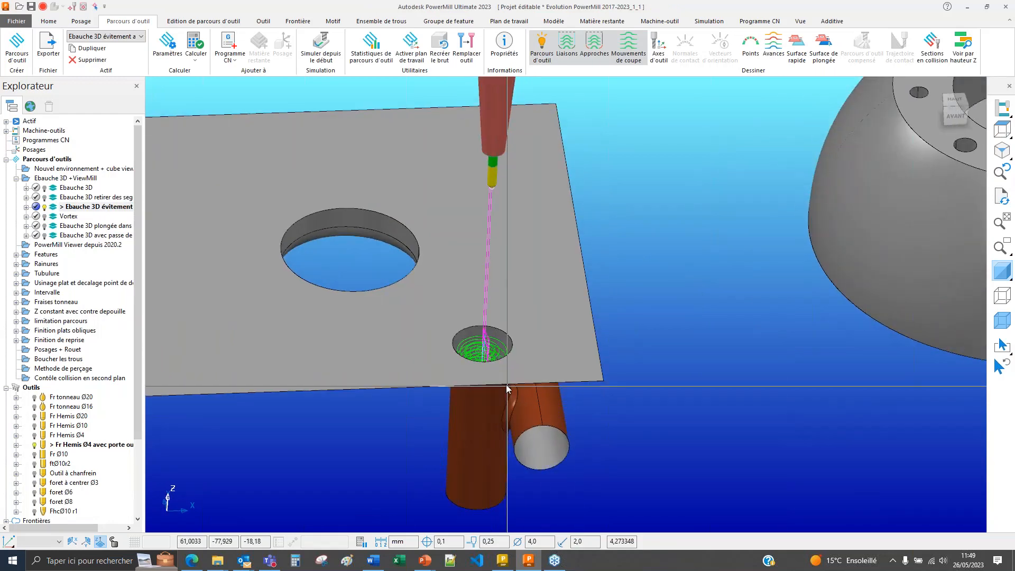
middle_click_drag(506, 385, 974, 288)
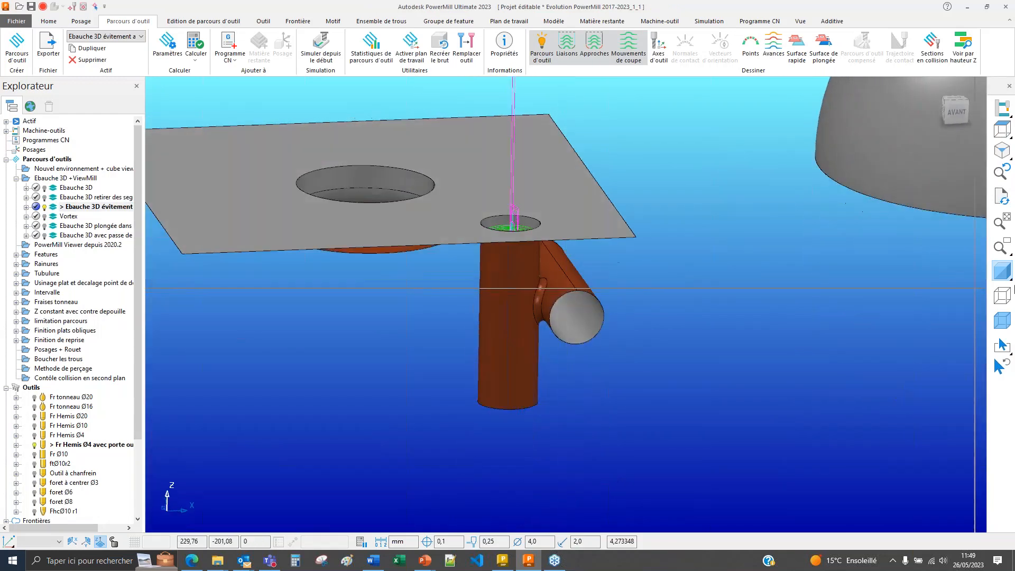
scroll(535, 127, "down", 3)
middle_click_drag(534, 125, 522, 249, "shift")
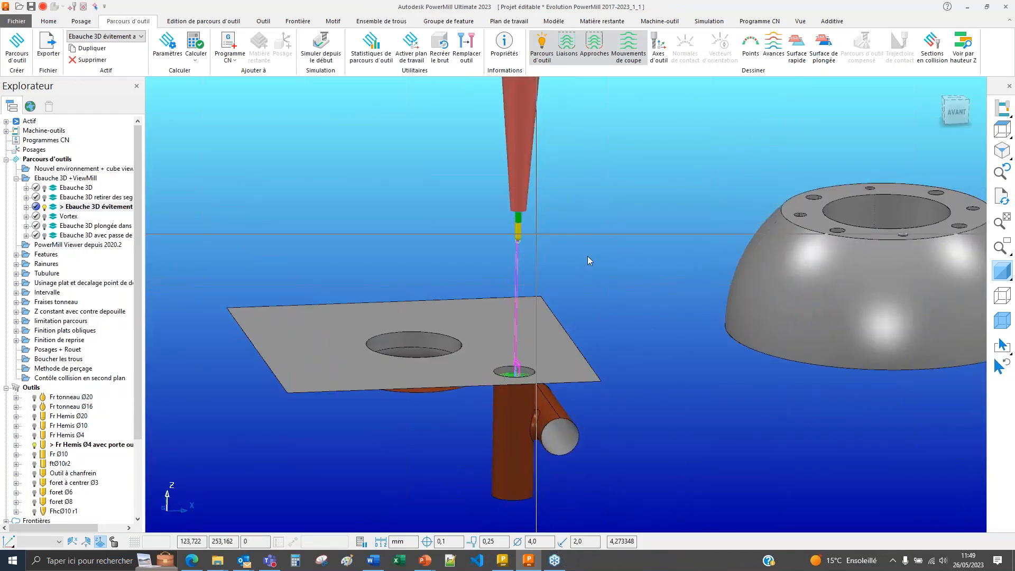
right_click(56, 207)
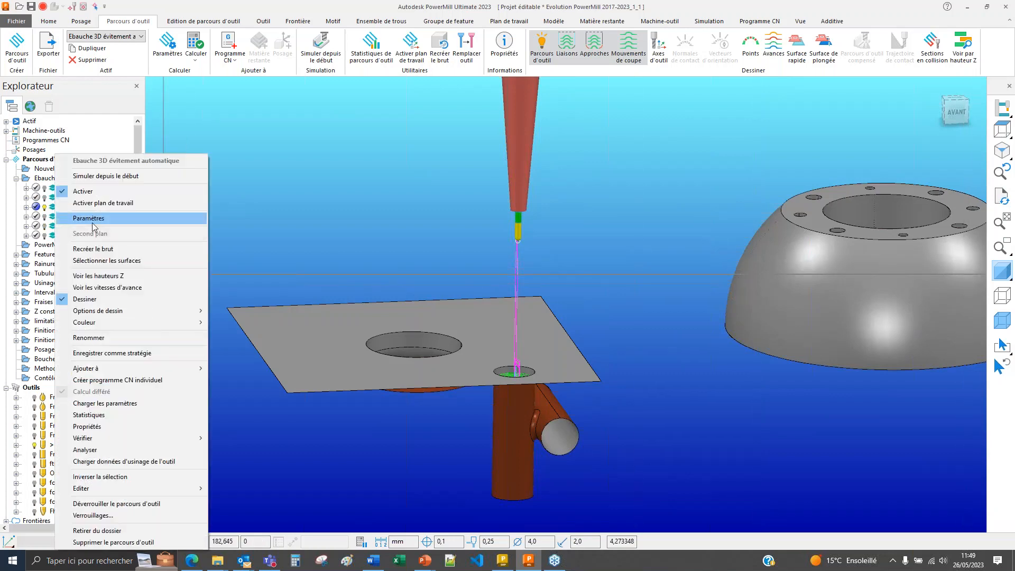
left_click(90, 218)
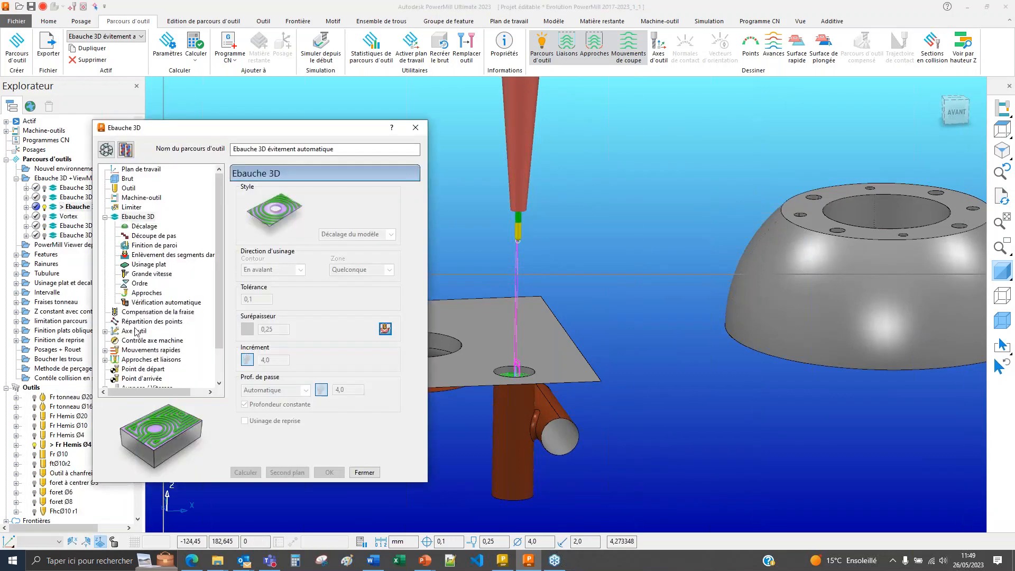
left_click(135, 331)
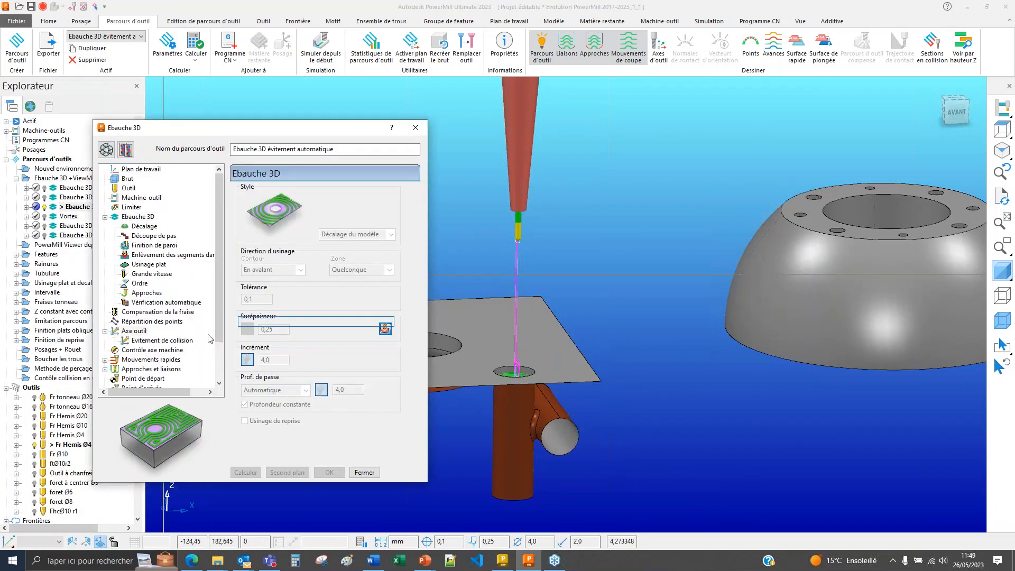
left_click(364, 472)
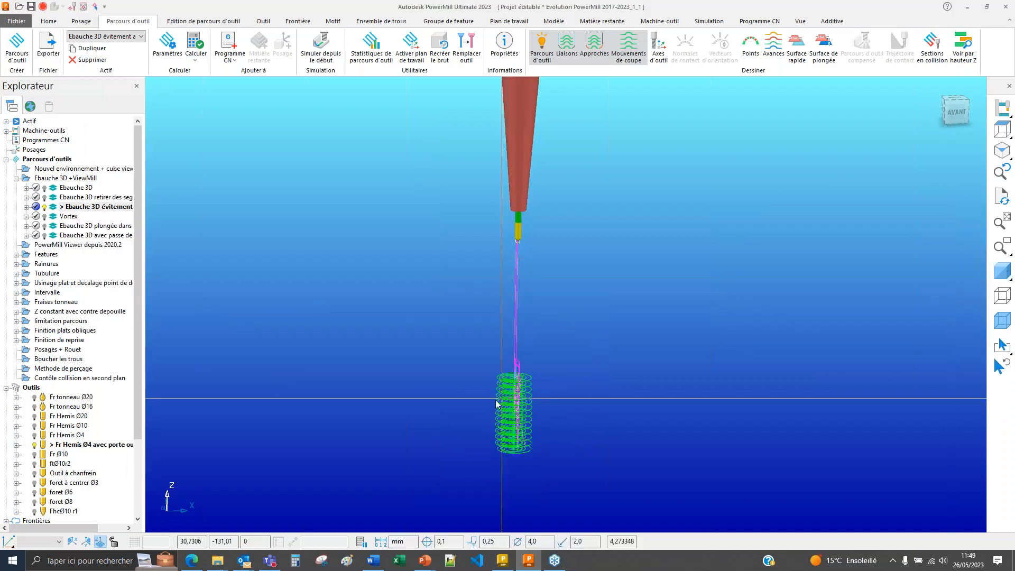
- Simulate the roughing toolpath from a point on its passes, and redisplay the shaded model to inspect the tilted tool in the hole
right_click(496, 431)
left_click(547, 48)
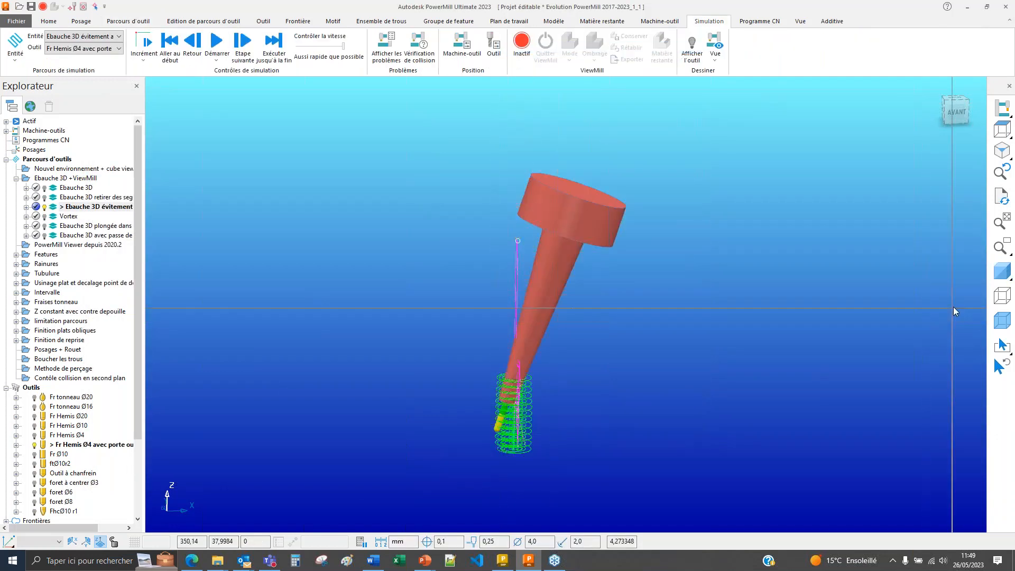
left_click(1002, 271)
middle_click_drag(521, 319, 490, 232, "shift")
middle_click_drag(490, 232, 479, 303)
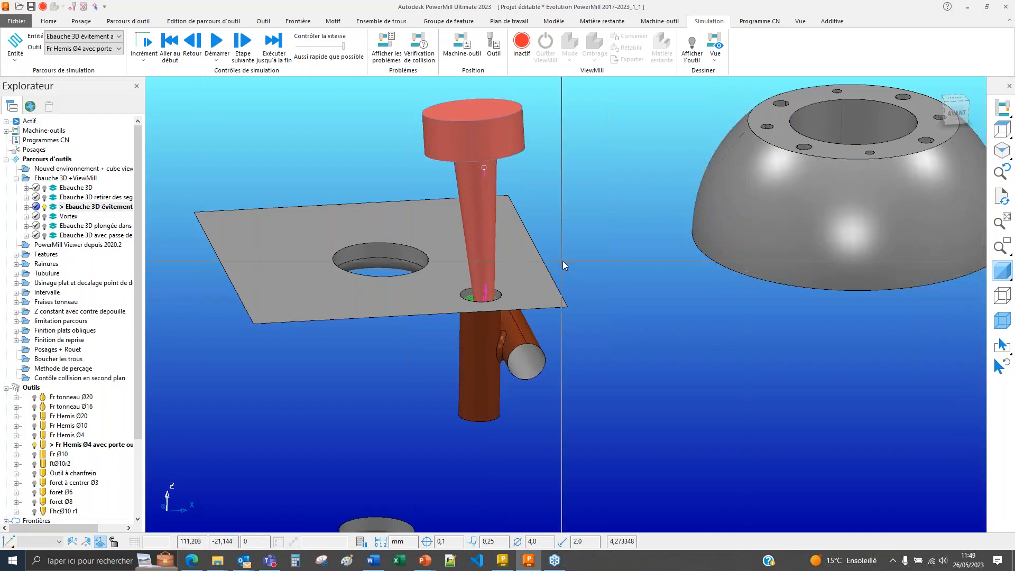
scroll(407, 329, "down", 4)
scroll(408, 330, "down", 1)
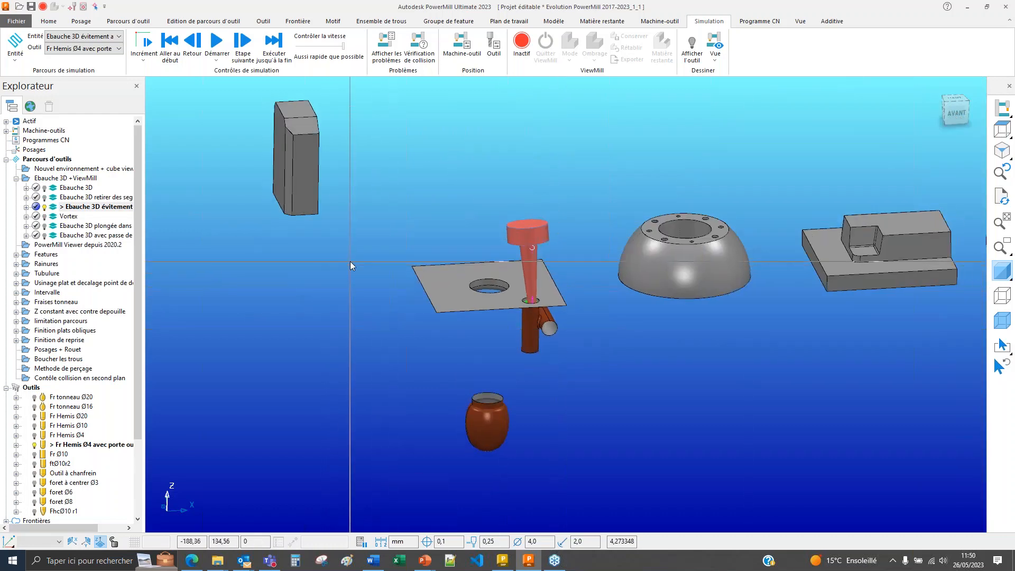
- Browse the finishing category of toolpath strategies, and cancel without creating a toolpath
left_click(60, 25)
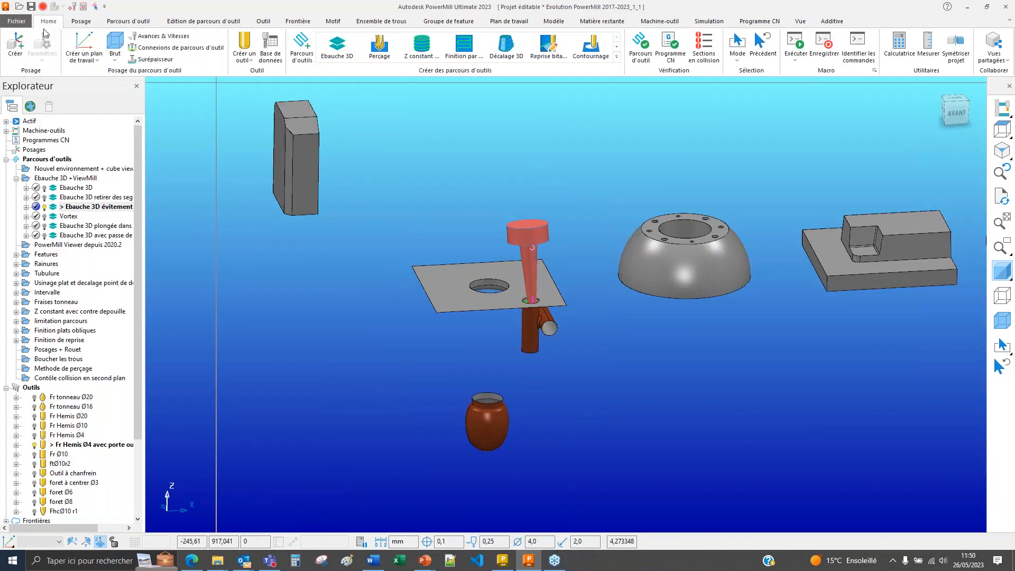
left_click(110, 25)
left_click(18, 48)
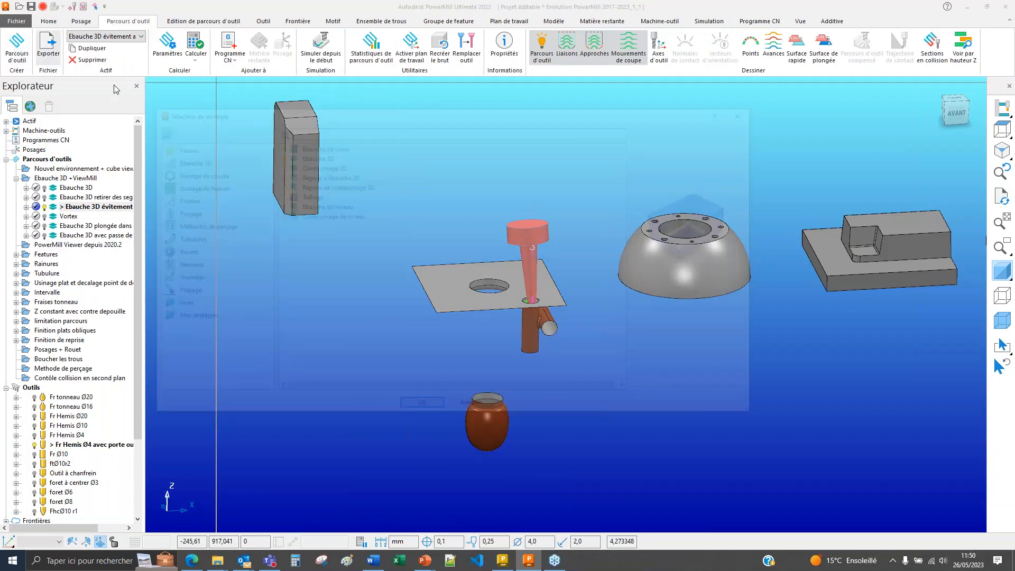
left_click(179, 198)
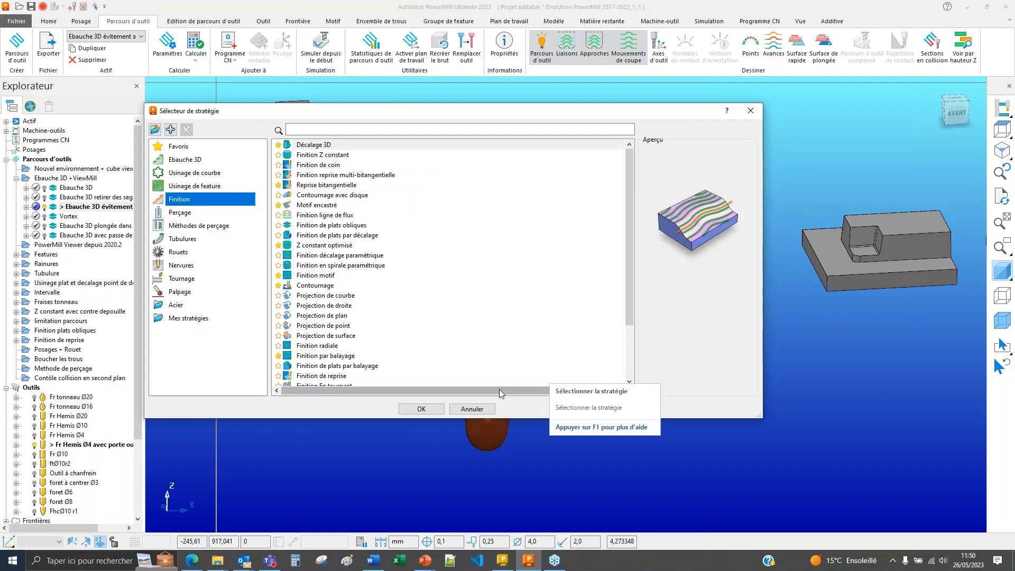
left_click(478, 411)
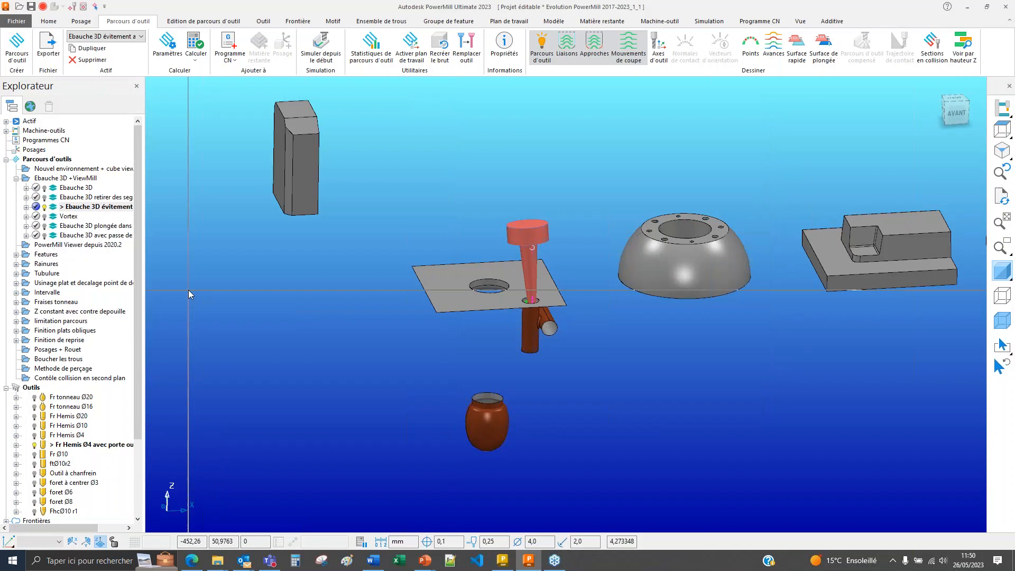
- Activate the "Finition de reprise" toolpath in the "Finition de reprise" folder and frame its passes in the pocket
left_click(17, 340)
double_click(53, 352)
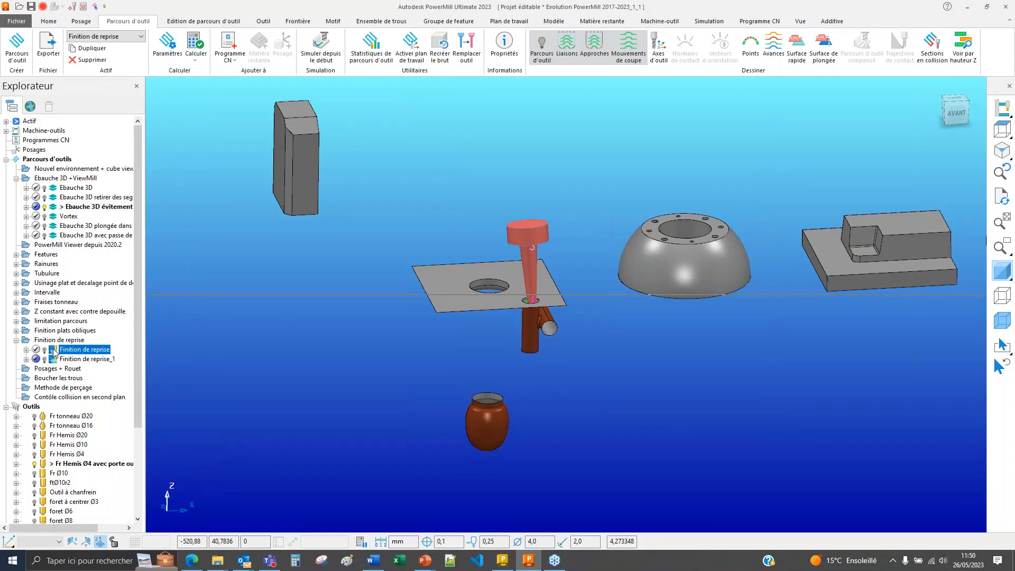
middle_click_drag(648, 316, 247, 356)
scroll(247, 356, "up", 4)
scroll(553, 273, "up", 6)
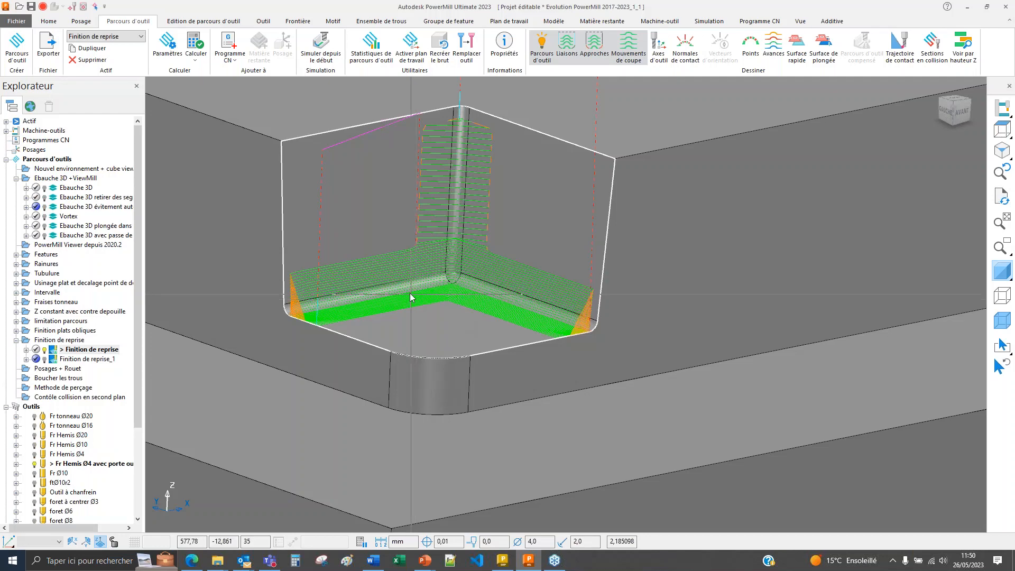
- Simulate the "Finition de reprise" toolpath from a point in the pocket corner to inspect the tool holder's position
right_click(410, 294)
left_click(439, 326)
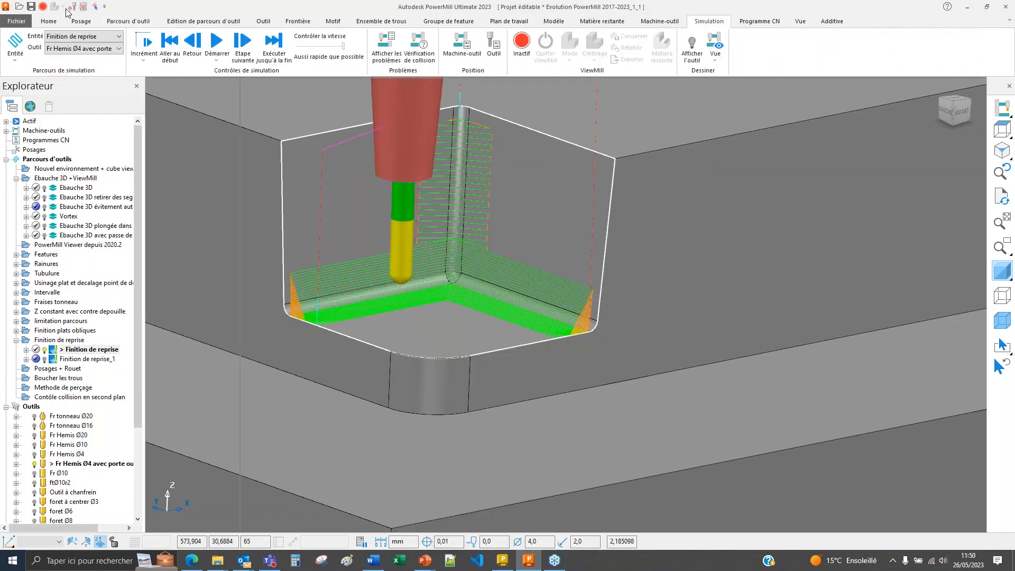
middle_click_drag(555, 331, 87, 341)
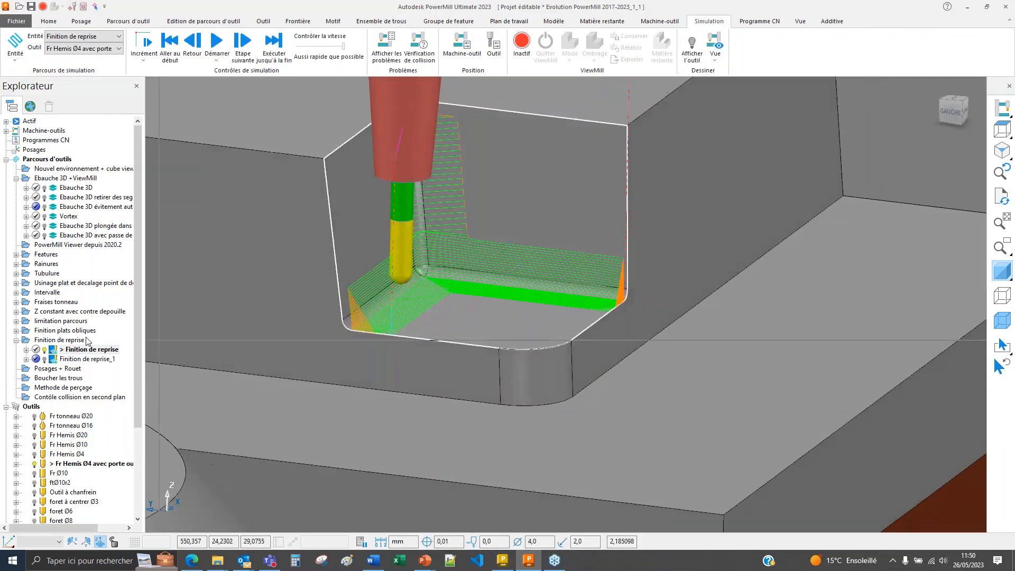
- Activate the "Finition de reprise_1" toolpath and review its tool axis and collision avoidance settings without changing them
double_click(54, 359)
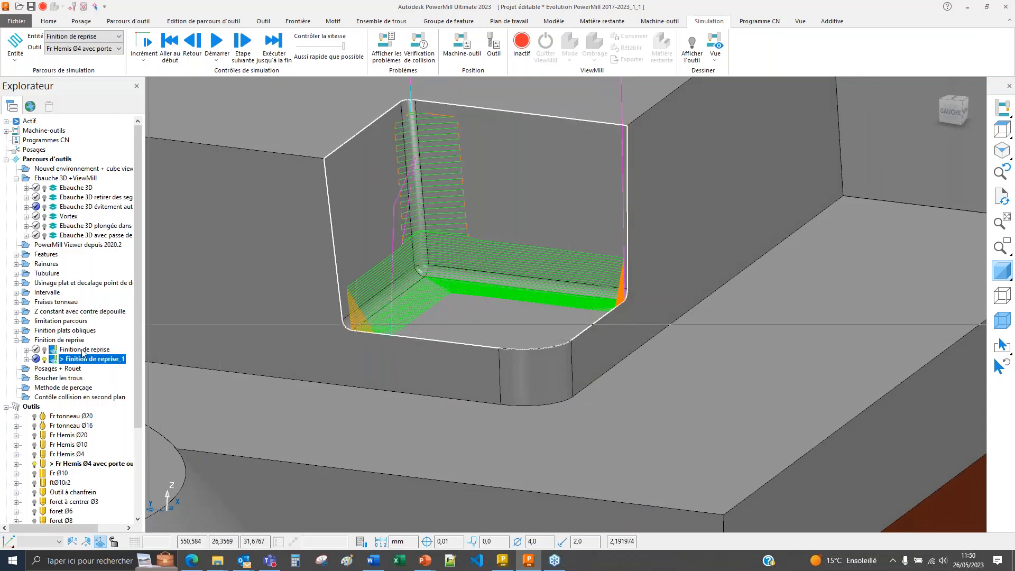
right_click(65, 360)
left_click(101, 220)
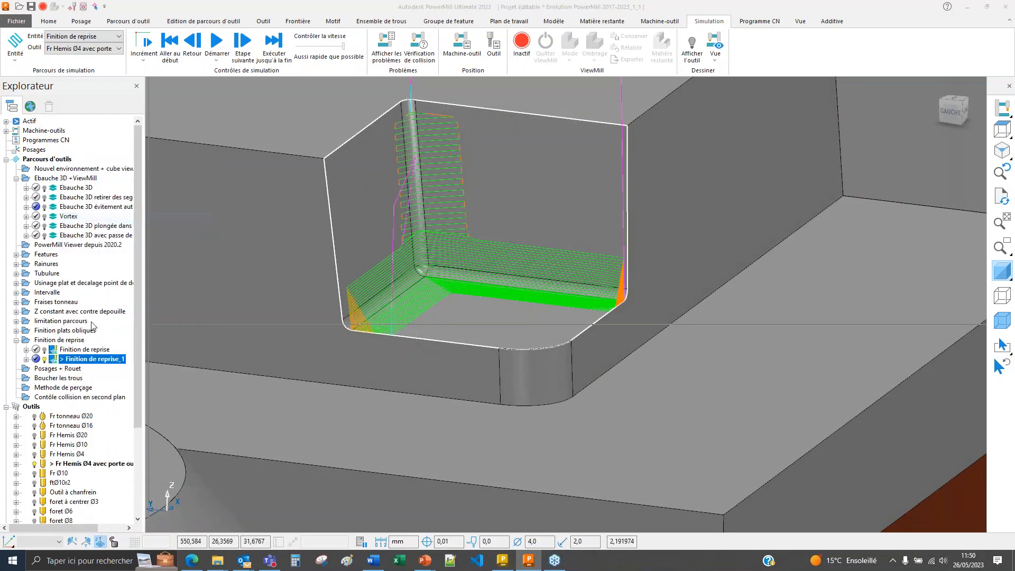
left_click(132, 256)
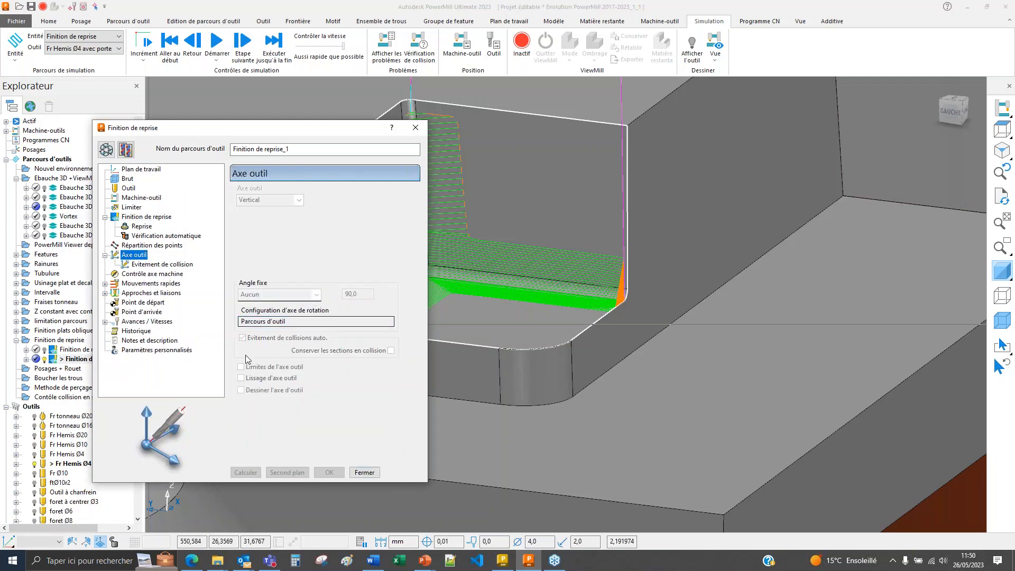
left_click(151, 264)
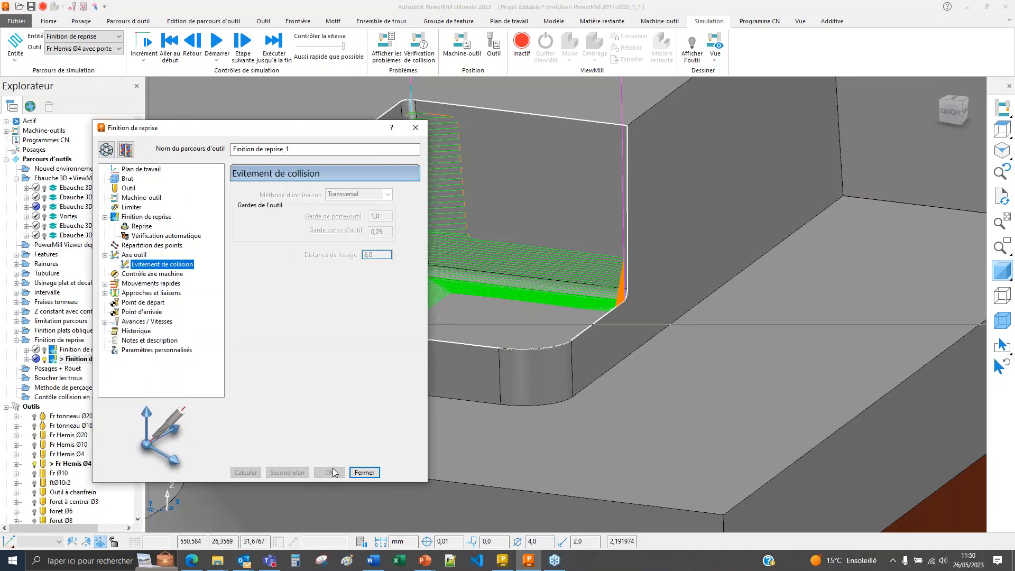
left_click(362, 472)
- Simulate the "Finition de reprise_1" toolpath from several points in the pocket to examine how the tool tilts along the passes
mouse_move(424, 173)
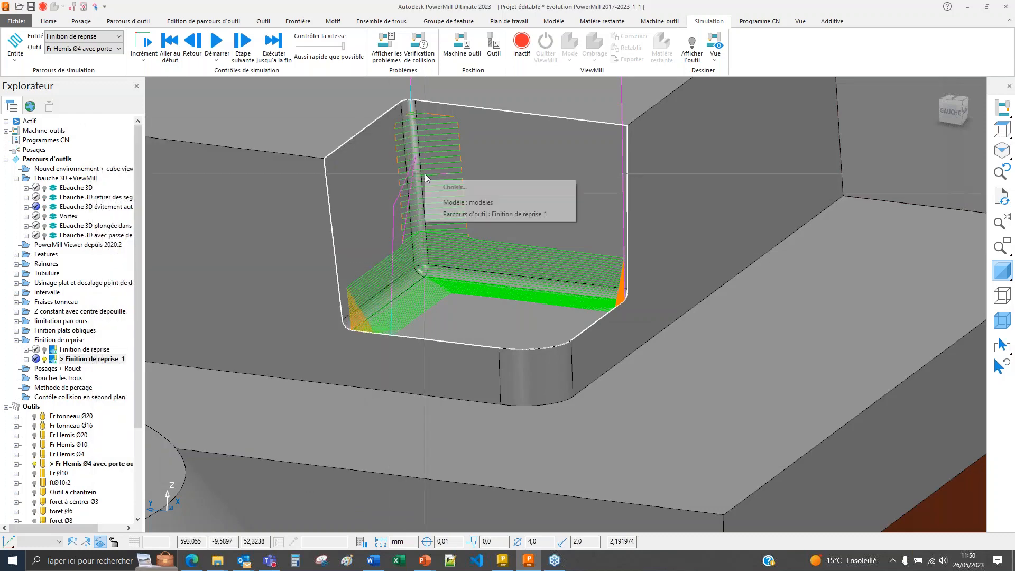
left_click(455, 214)
left_click(460, 160)
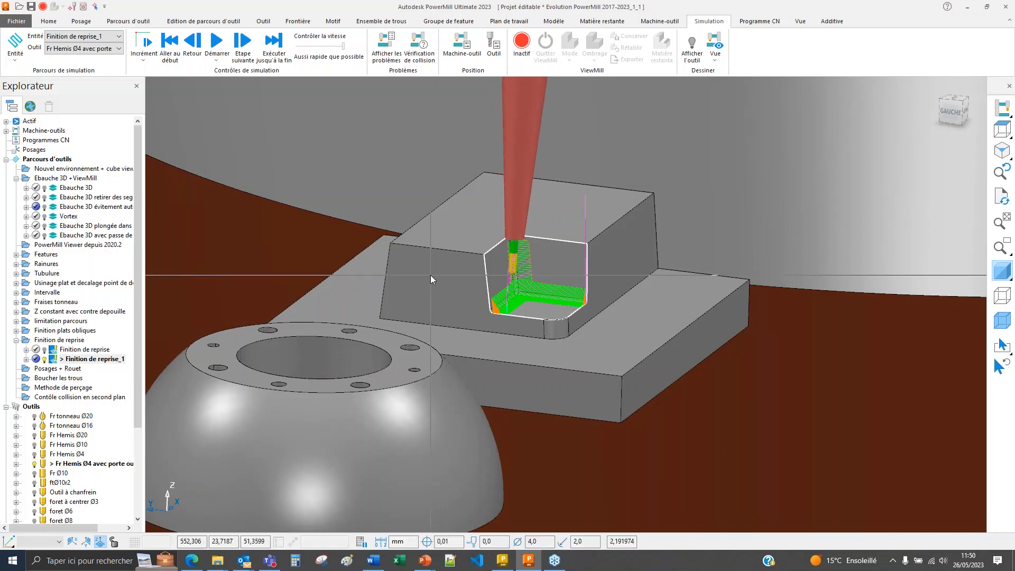
middle_click_drag(435, 276, 516, 248)
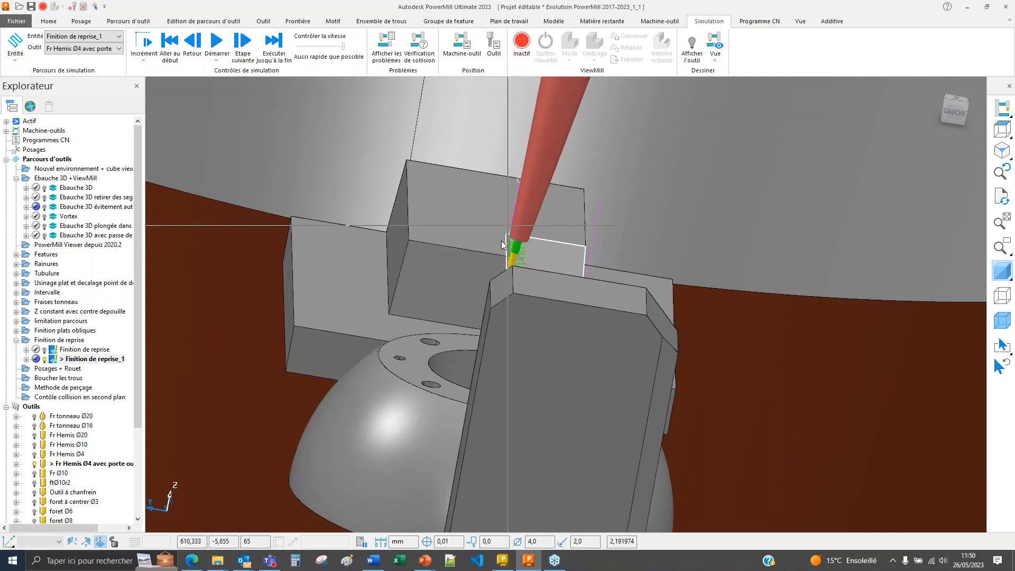
middle_click_drag(502, 241, 480, 297)
right_click(501, 299)
mouse_move(545, 333)
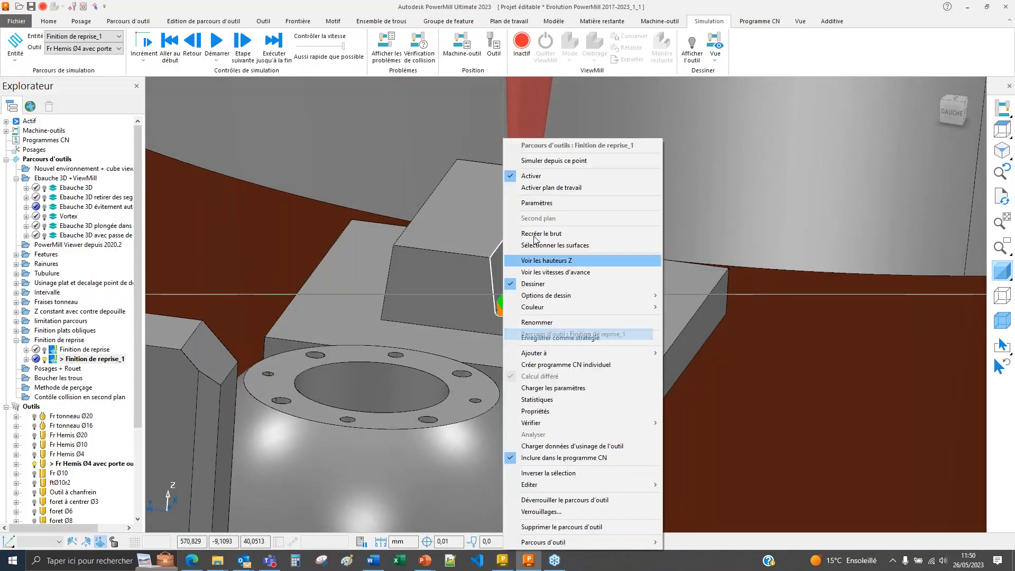
left_click(544, 160)
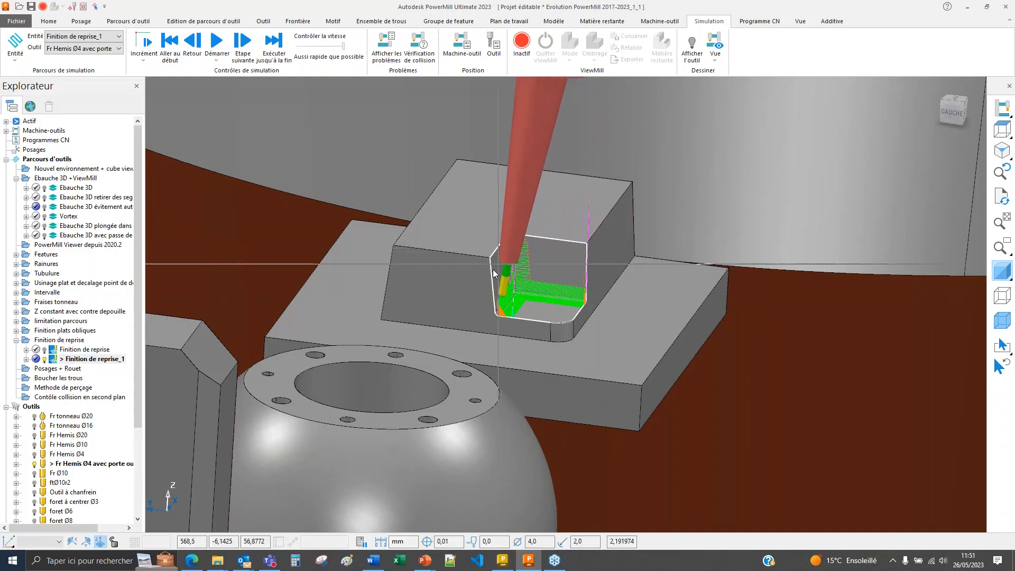
- Preview the Finition En tournant and Contournage finishing strategies, and cancel without creating a toolpath
left_click(16, 43)
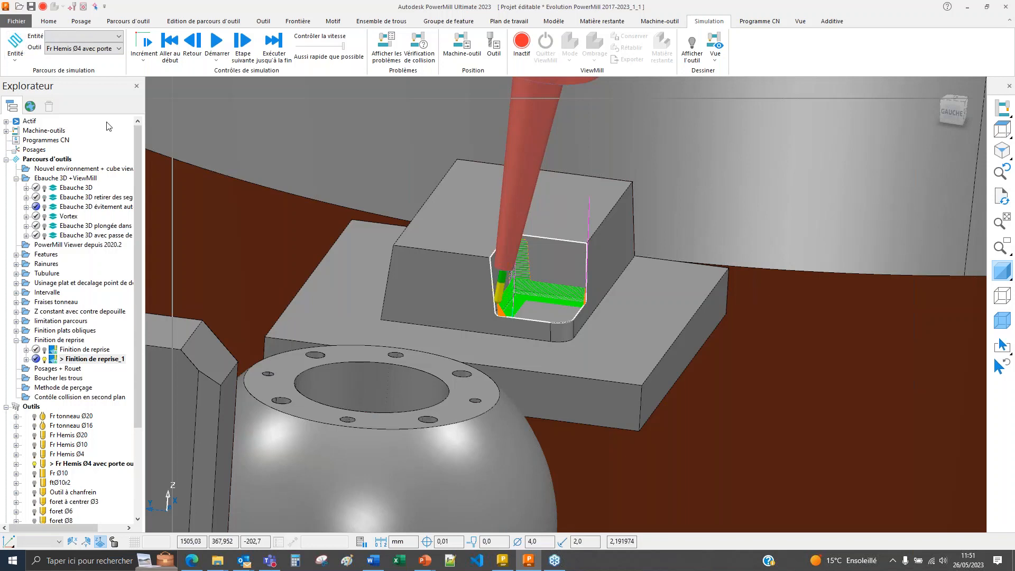
left_click(123, 22)
left_click(16, 46)
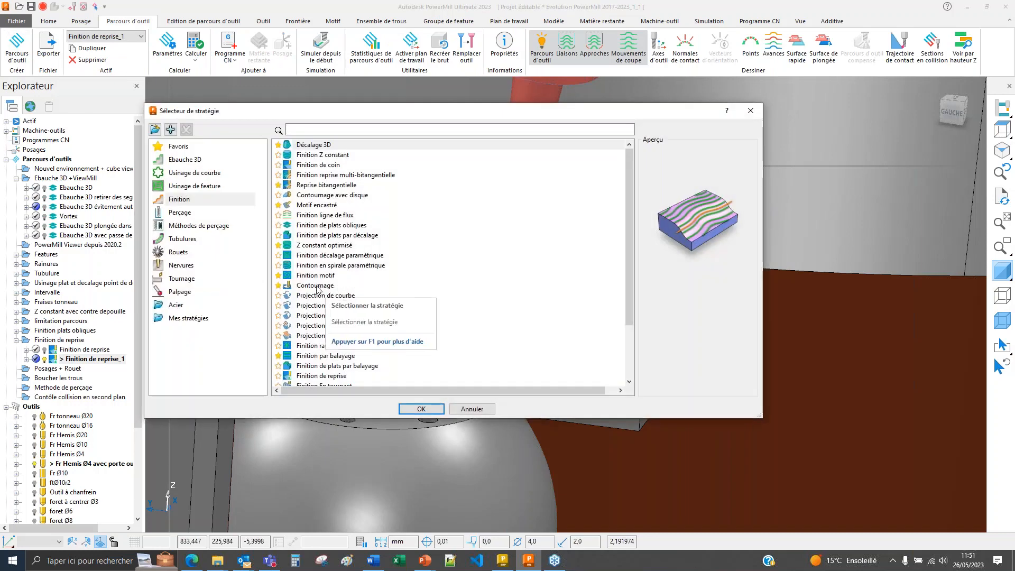
scroll(323, 295, "down", 3)
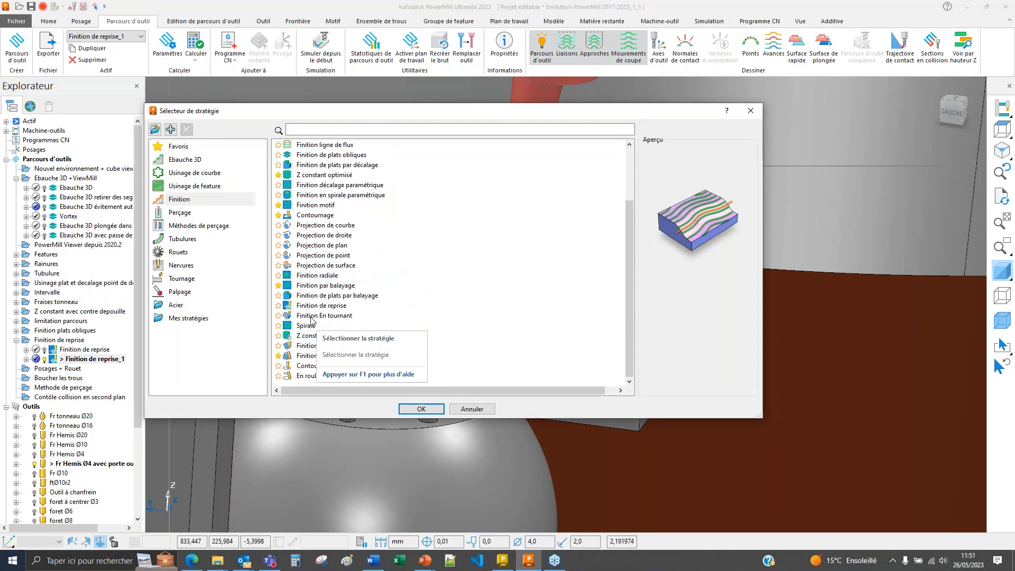
left_click(322, 318)
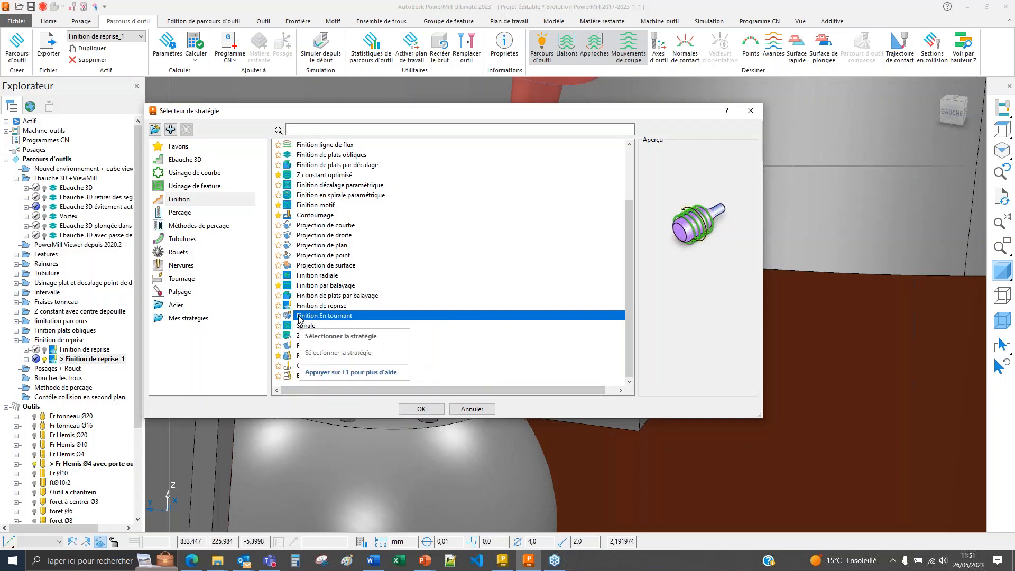
left_click(310, 214)
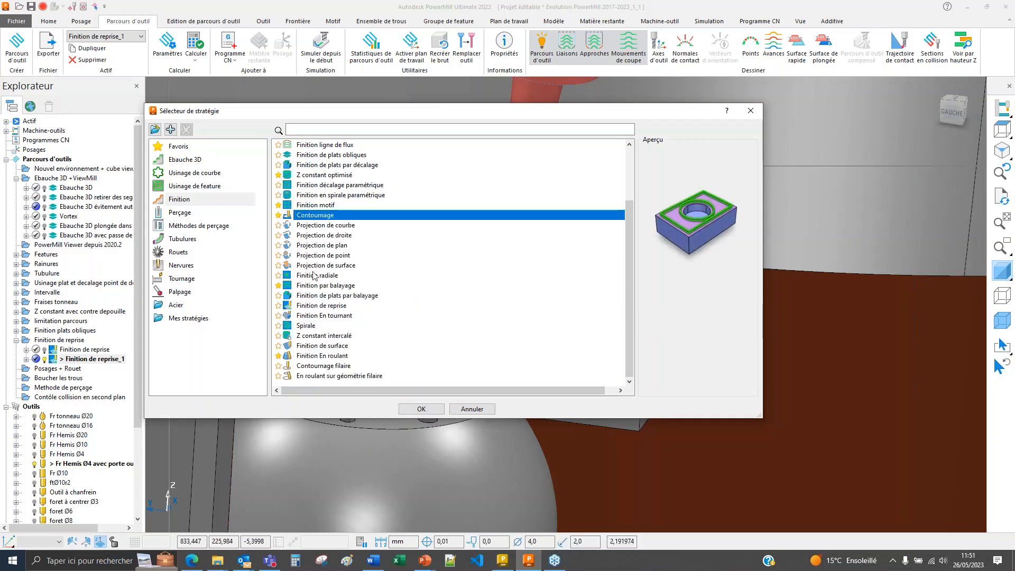
left_click(488, 411)
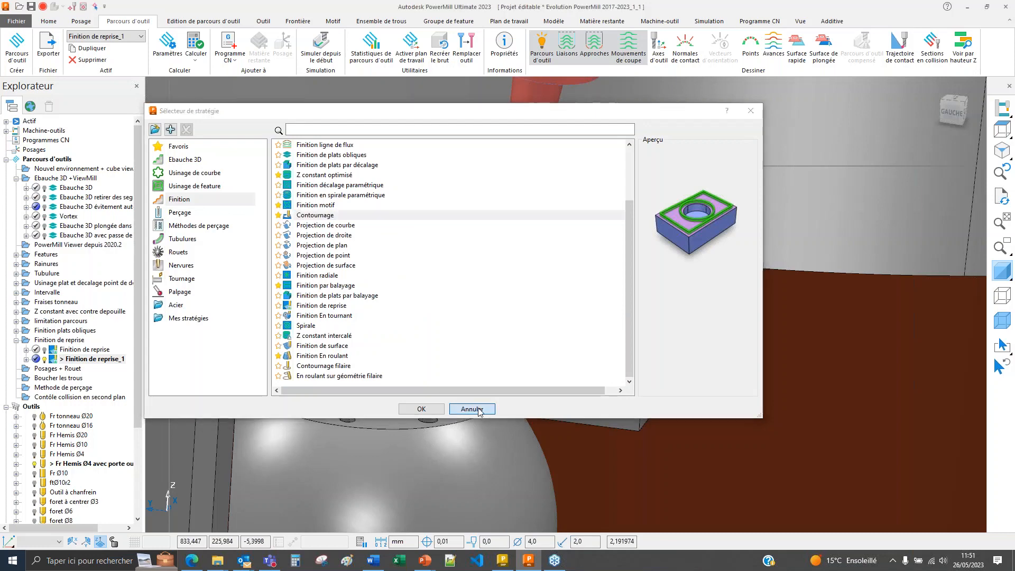
- Deactivate the "Finition de reprise_1" toolpath and collapse the "Finition de reprise" folder
scroll(385, 296, "down", 5)
scroll(344, 296, "up", 1)
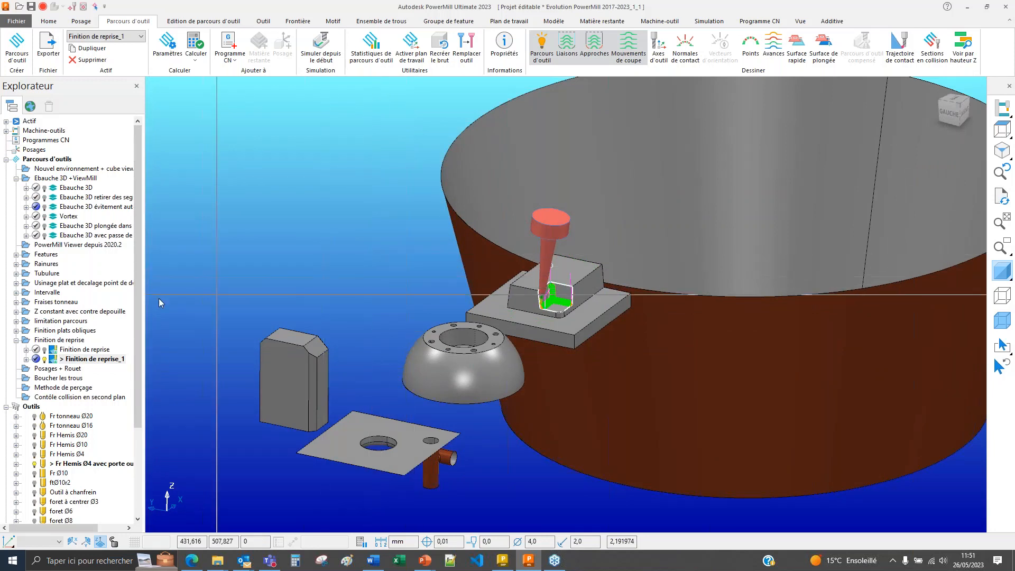
double_click(55, 361)
left_click(17, 341)
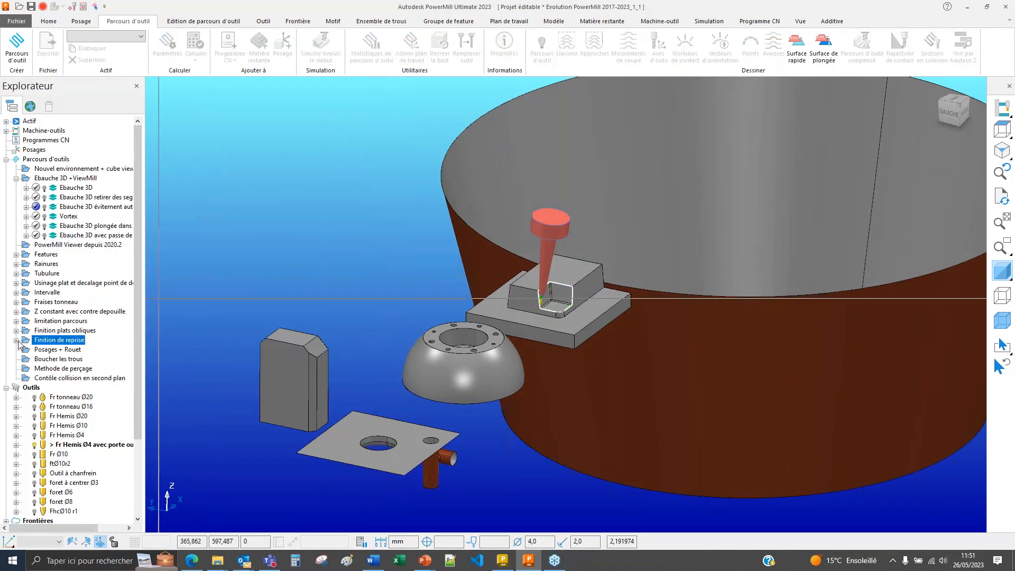
- Expand the "Finition de reprise" folder and activate the "Finition de reprise_1" toolpath to show its passes in the pocket
left_click(17, 341)
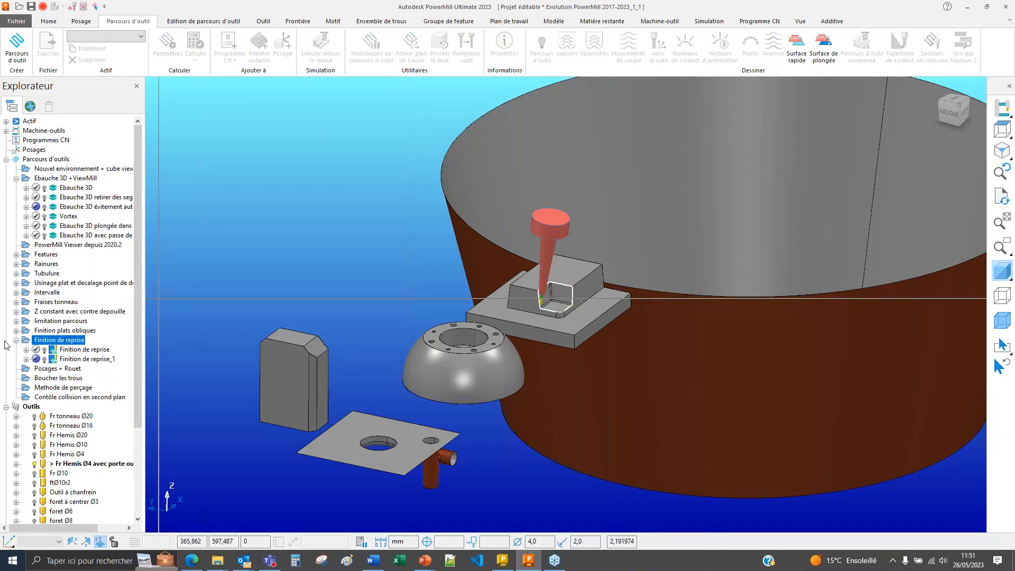
double_click(53, 360)
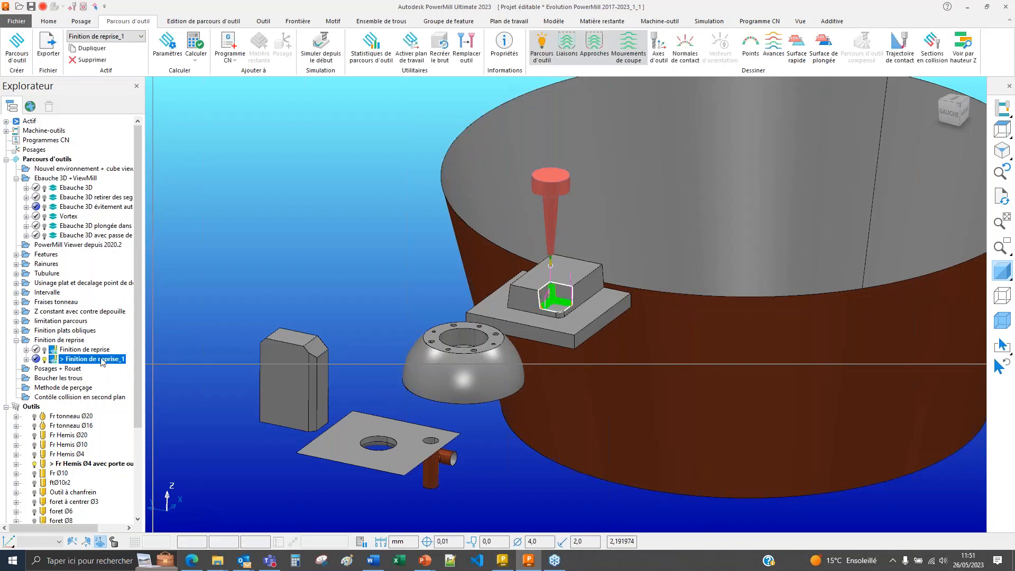
left_click(411, 266)
scroll(482, 258, "up", 10)
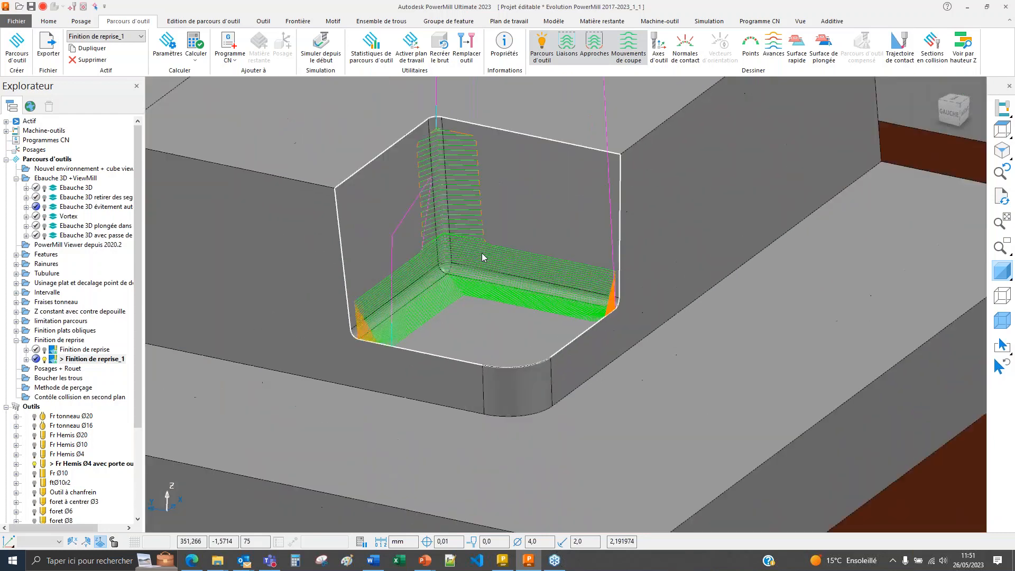
scroll(482, 257, "up", 1)
- Review the collision avoidance settings of the "Finition de reprise_1" toolpath, and close them without changes
right_click(65, 359)
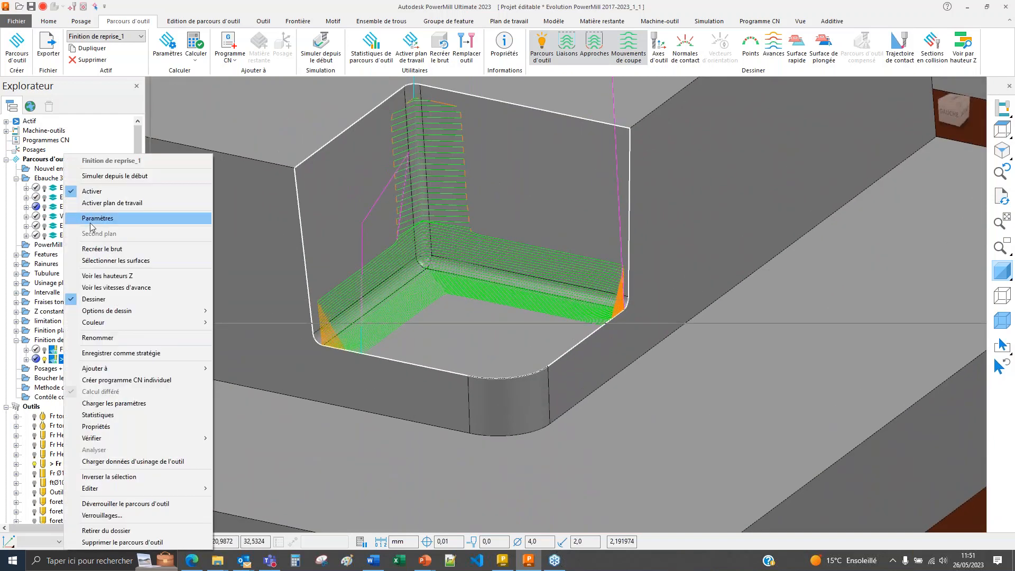
left_click(91, 219)
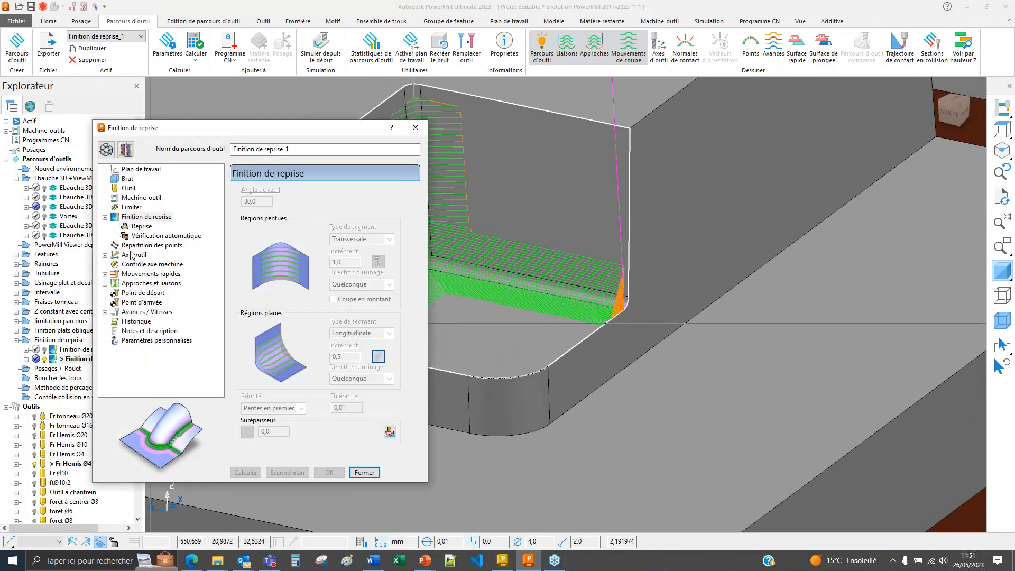
left_click(134, 255)
left_click(142, 265)
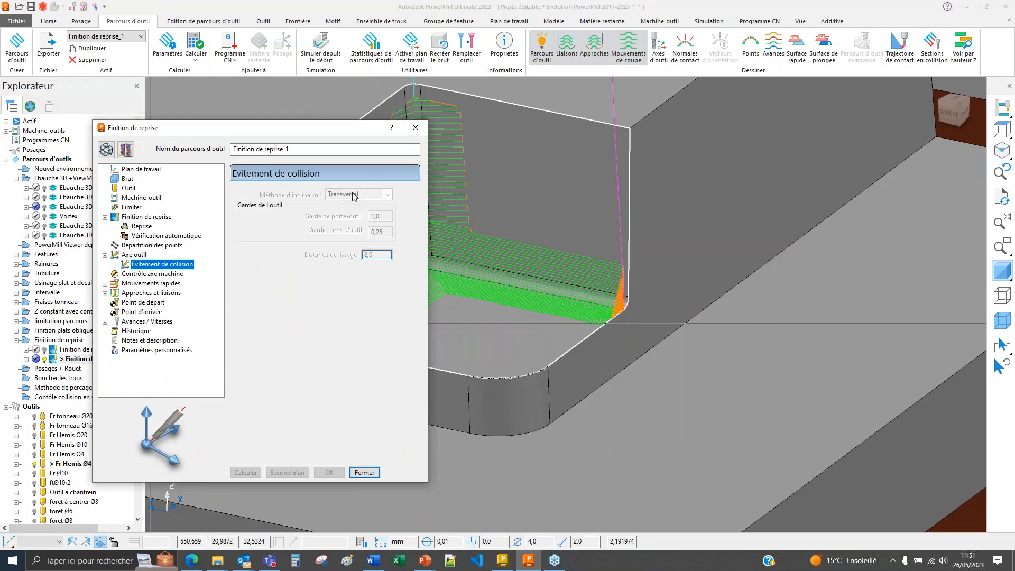
left_click_drag(296, 131, 181, 136)
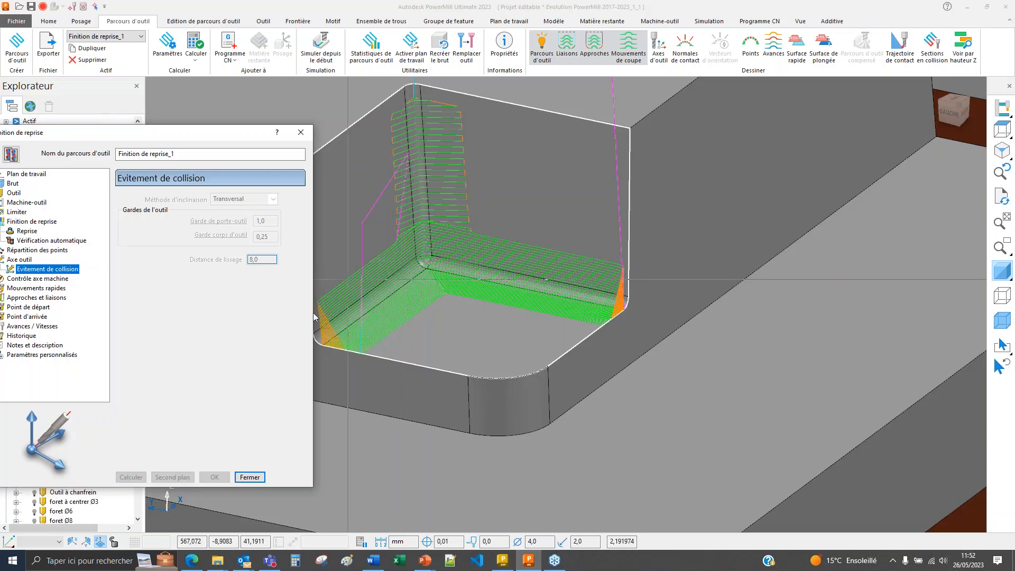
left_click(251, 478)
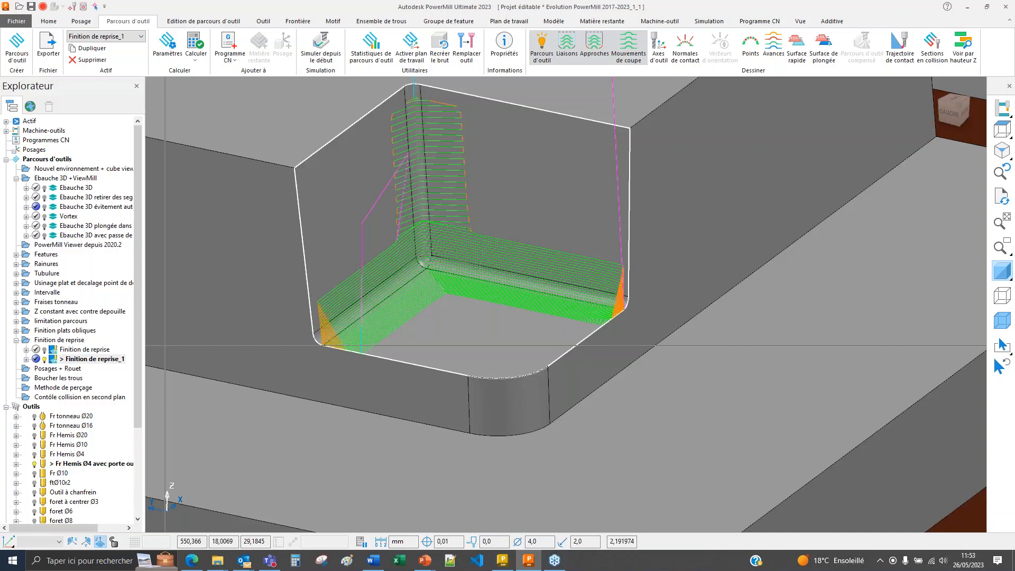
- Create an editable copy of the "Finition de reprise_1" toolpath and open the copy's collision avoidance settings
scroll(380, 230, "down", 5)
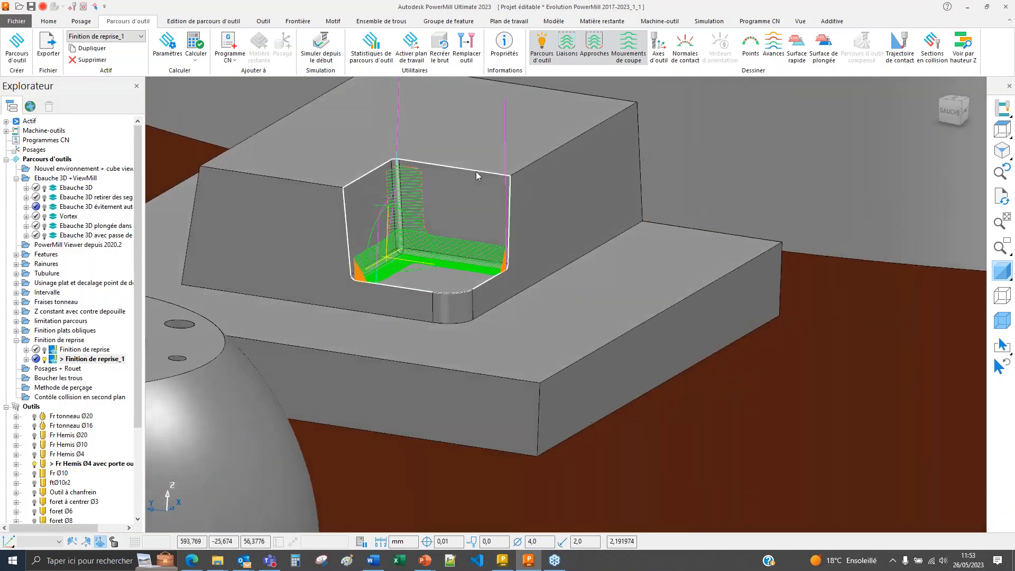
scroll(485, 220, "down", 5)
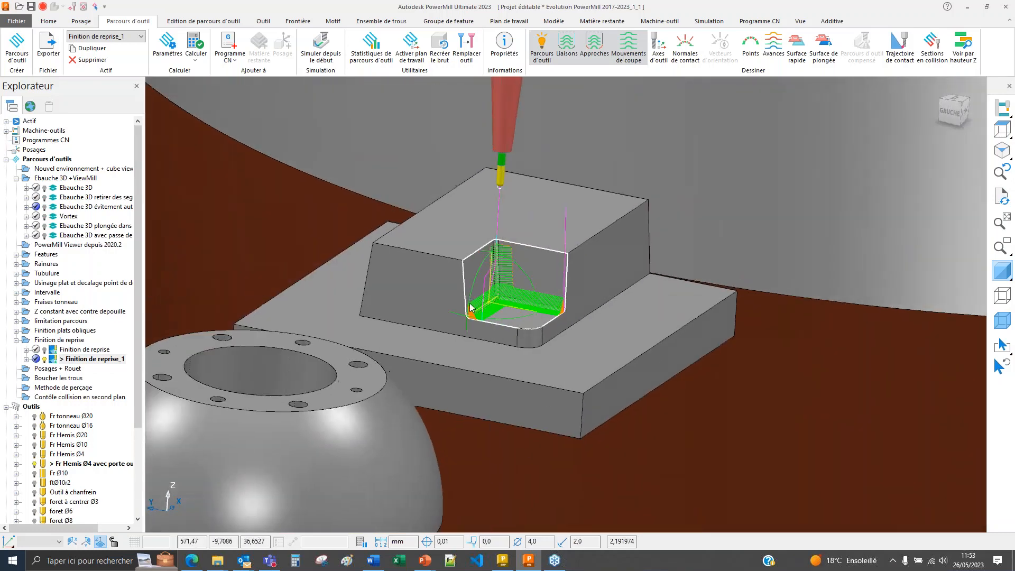
middle_click_drag(470, 307, 459, 349)
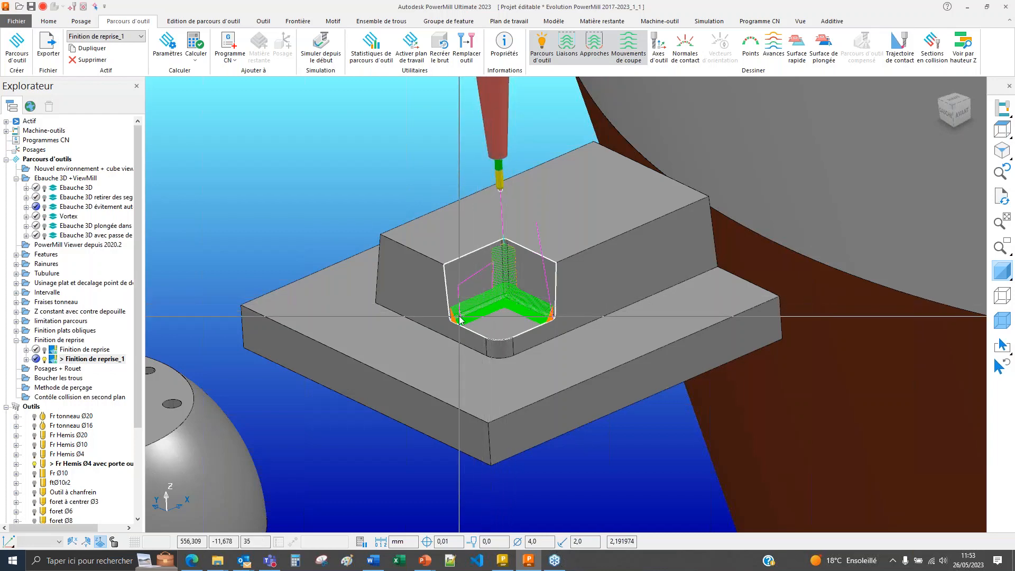
right_click(87, 361)
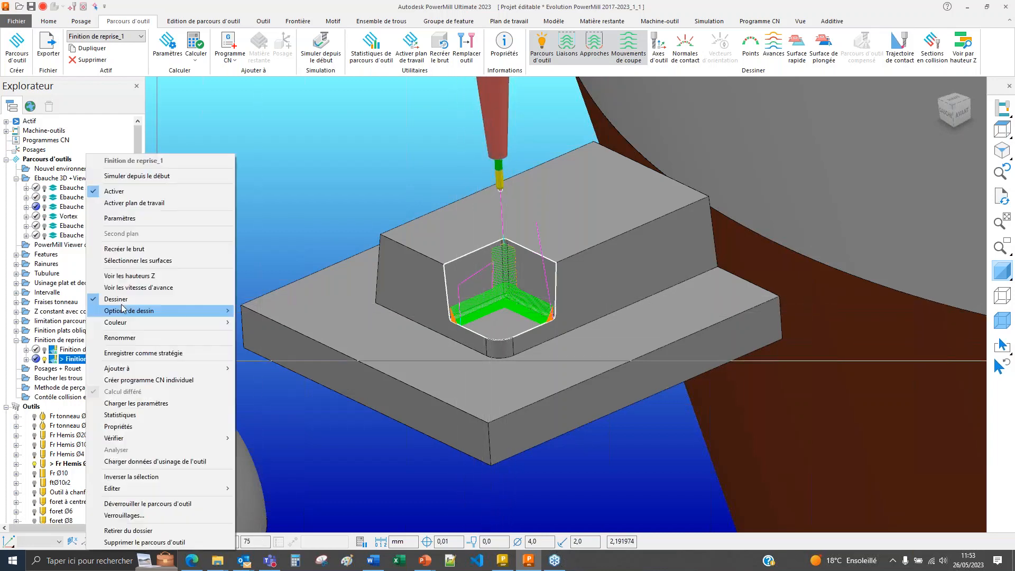
left_click(134, 222)
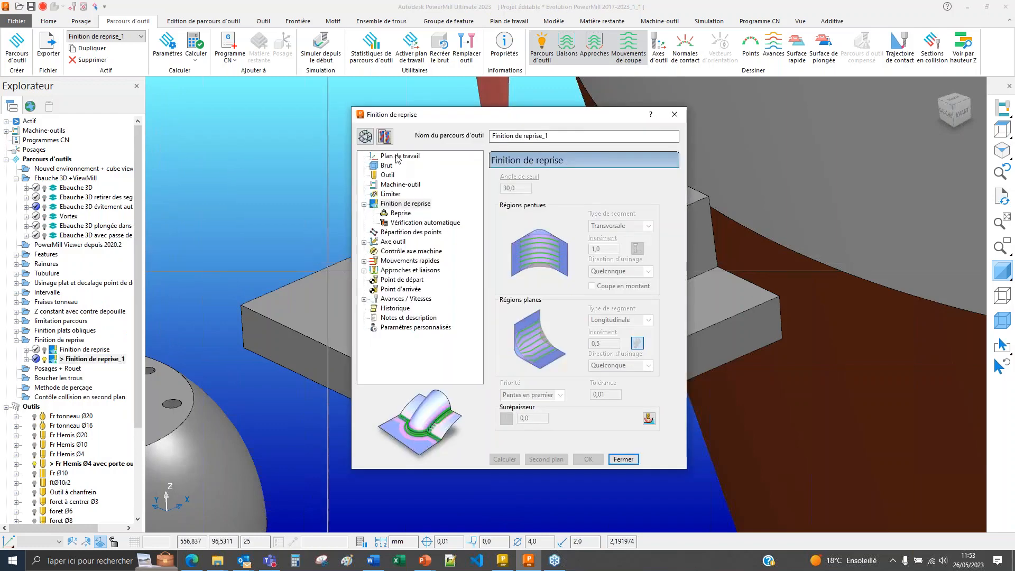
left_click(365, 136)
left_click(366, 242)
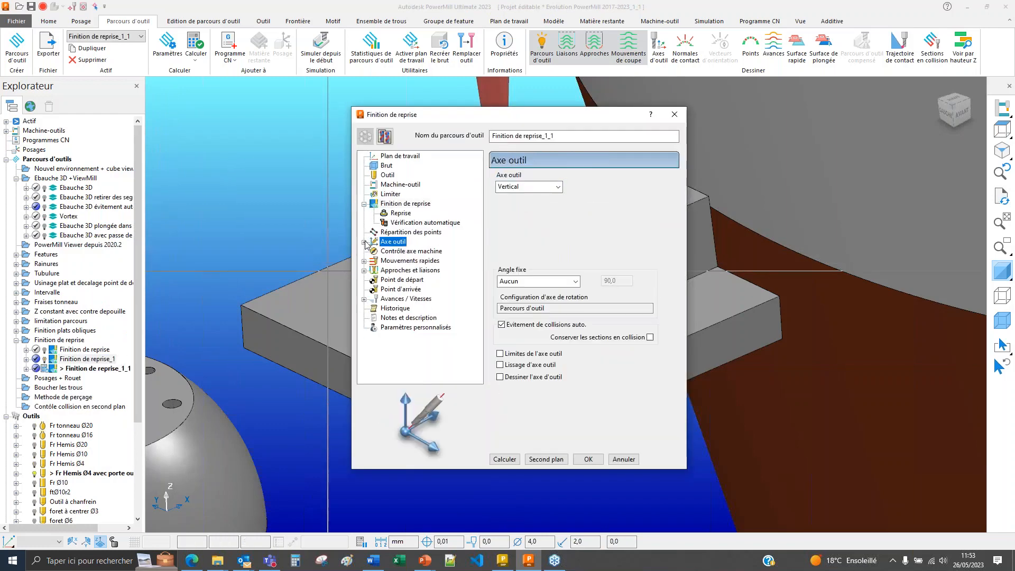
left_click(364, 242)
left_click(398, 252)
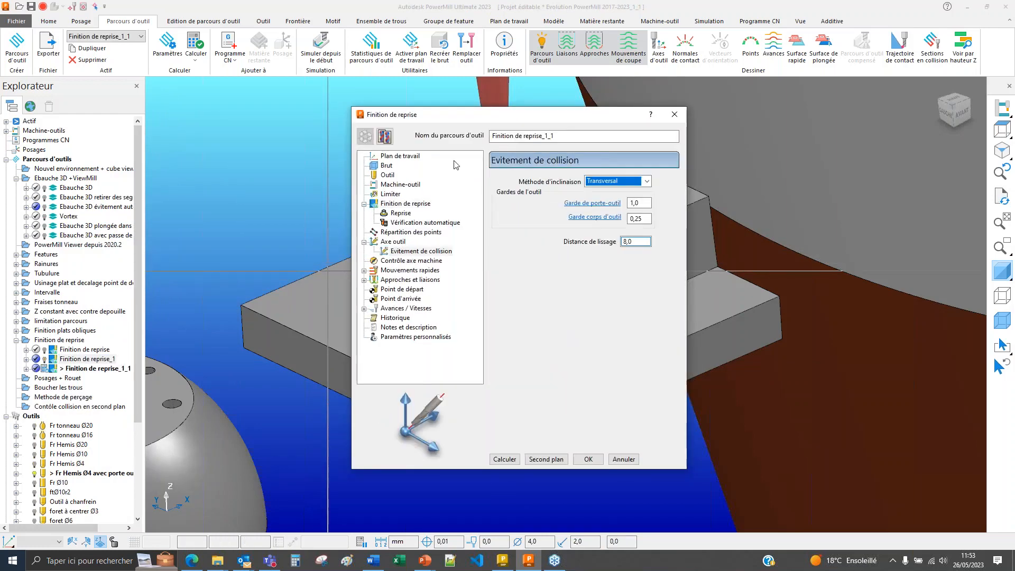
- Try the Direction spécifiée tilt method with the tilt direction Vers un point, edit the point coordinates, and cancel the changes
left_click_drag(469, 117, 128, 131)
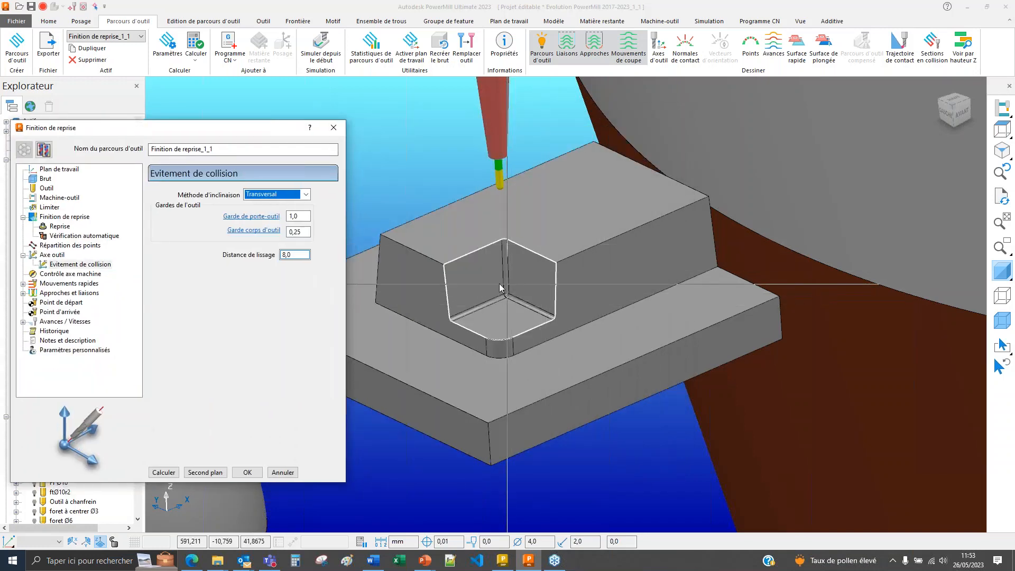
left_click_drag(252, 130, 270, 125)
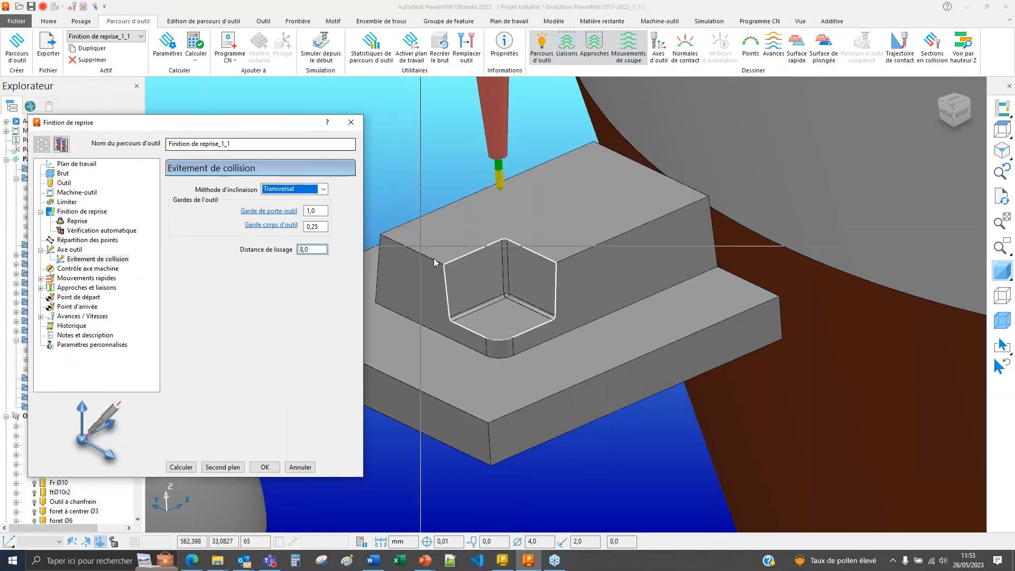
left_click(323, 190)
left_click(316, 237)
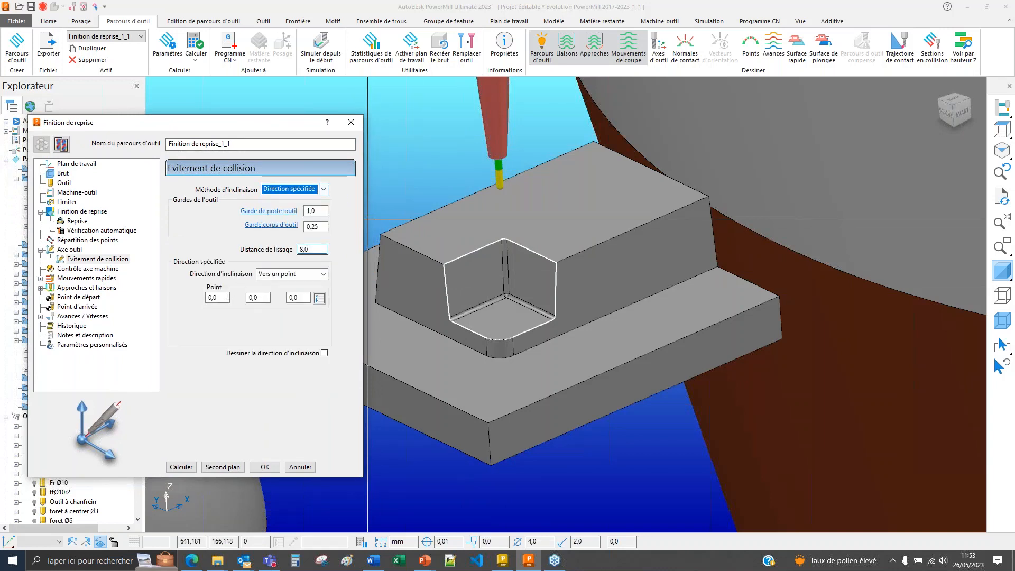
left_click_drag(227, 297, 207, 299)
type("10")
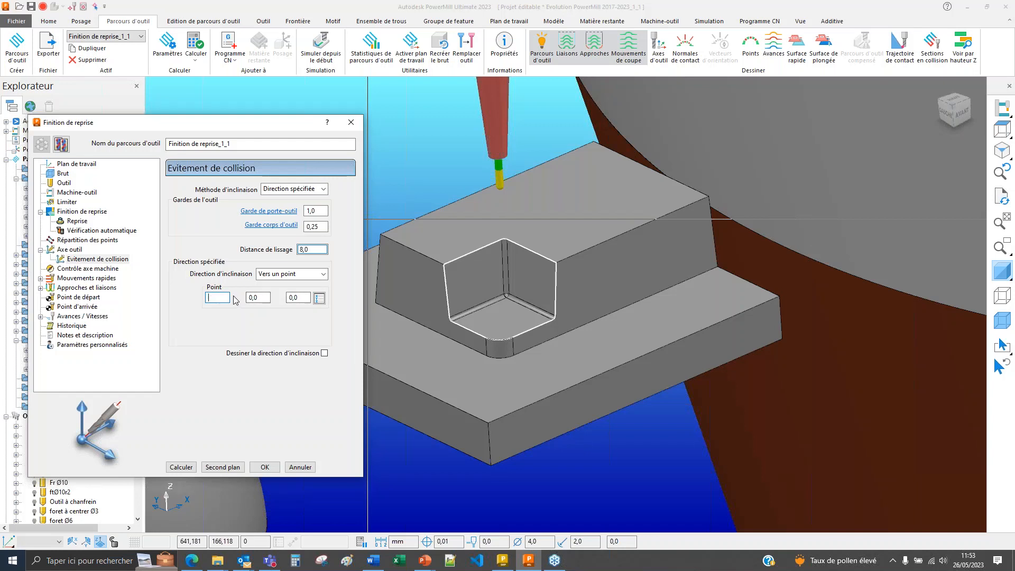
type("0")
left_click(259, 299)
left_click(209, 298)
left_click(254, 298)
left_click(304, 468)
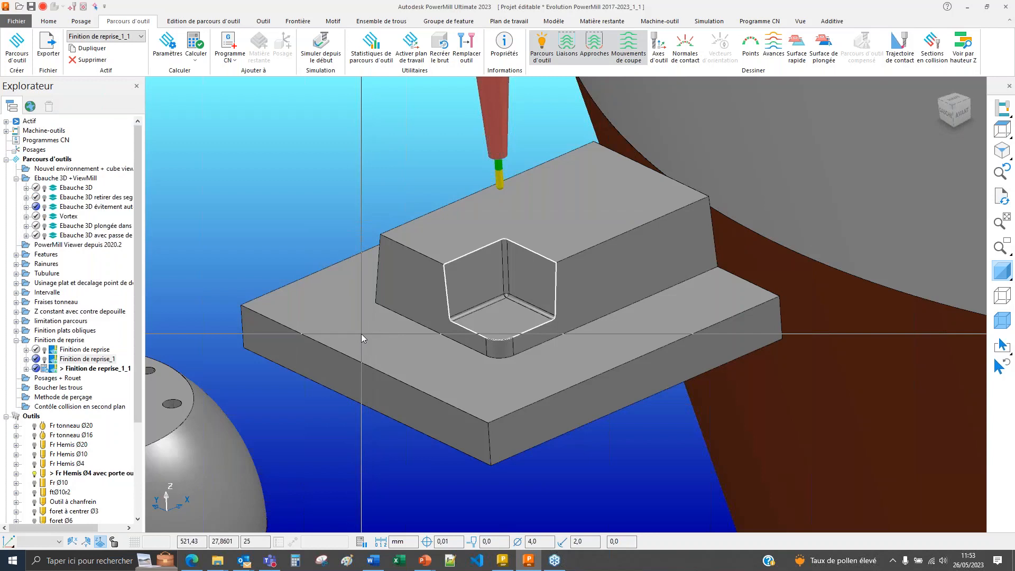